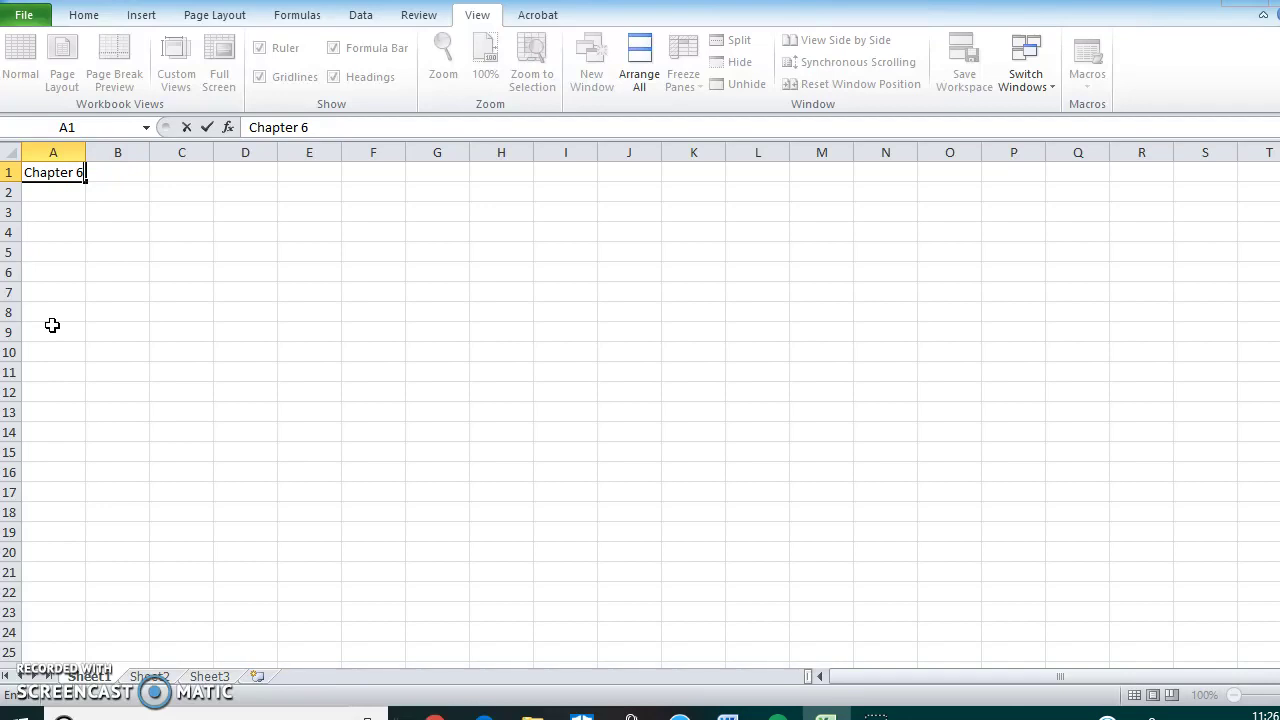
- Commit the Chapter 6 heading in A1 and enter the label 1R1 in A3 with 1% in B3
{"action": "key", "text": "Return"}
{"action": "key", "text": "Return"}
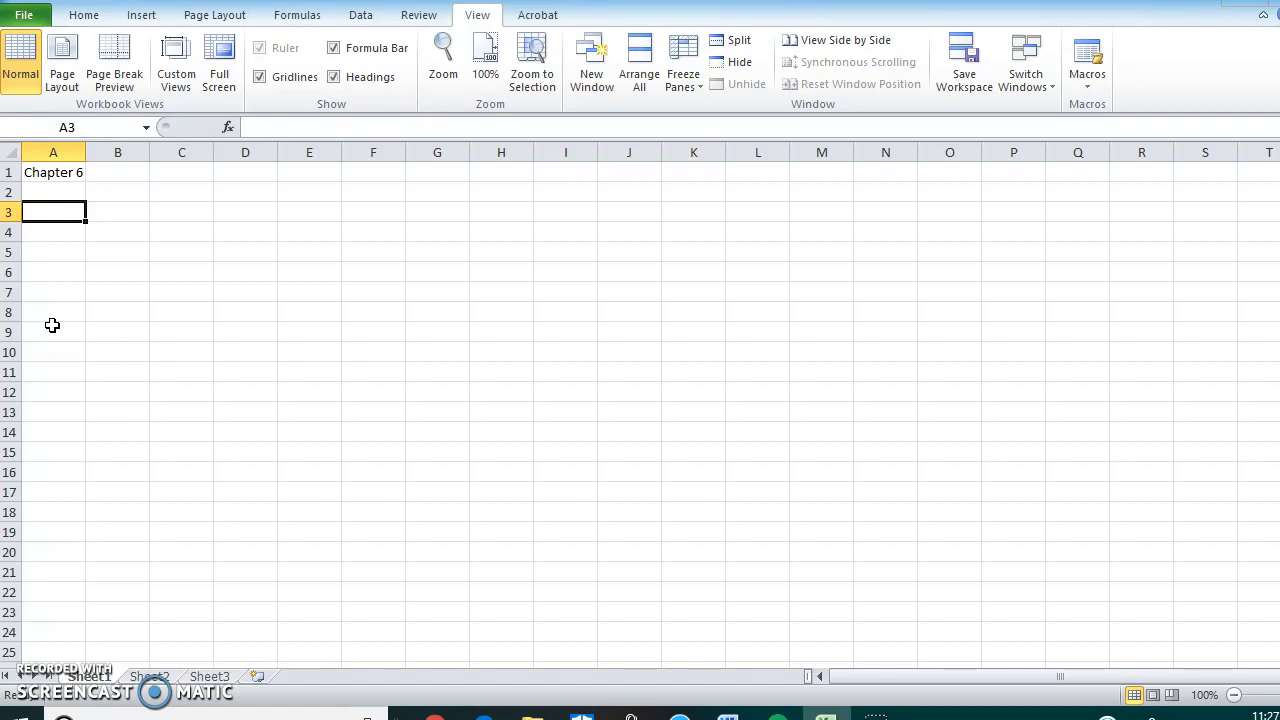
{"action": "type", "text": "1"}
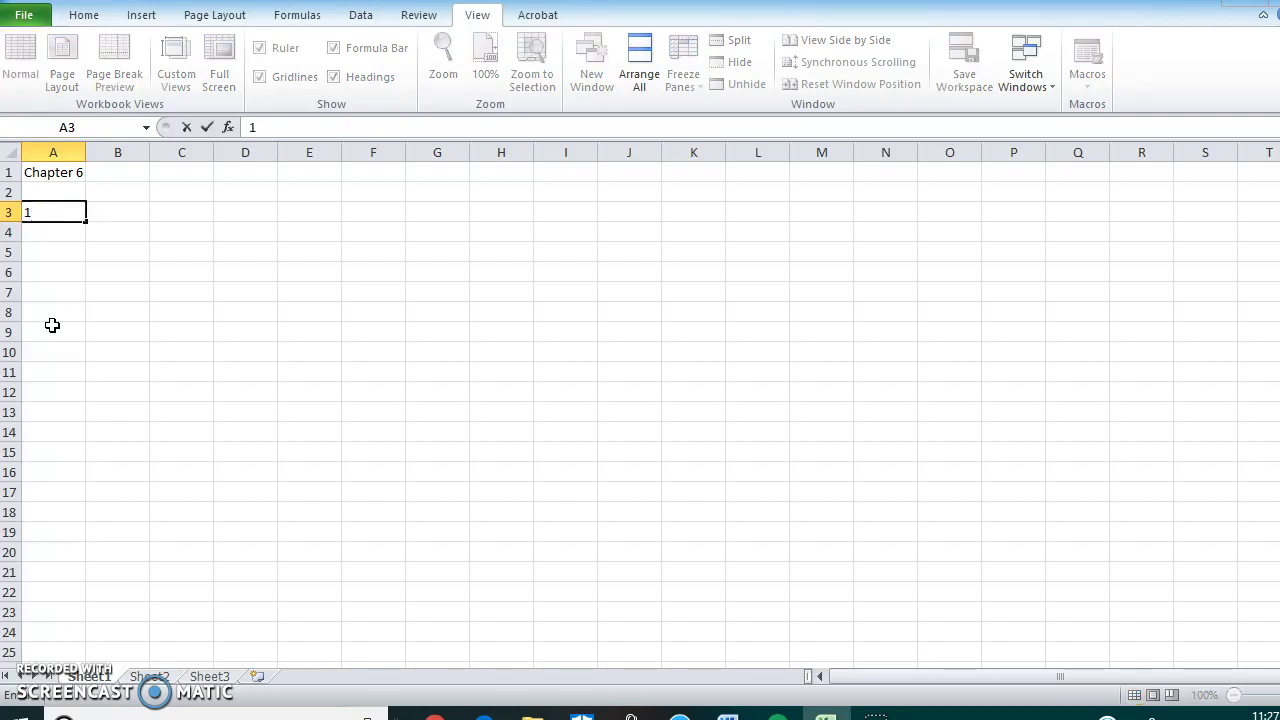
{"action": "type", "text": "R1"}
{"action": "key", "text": "Tab"}
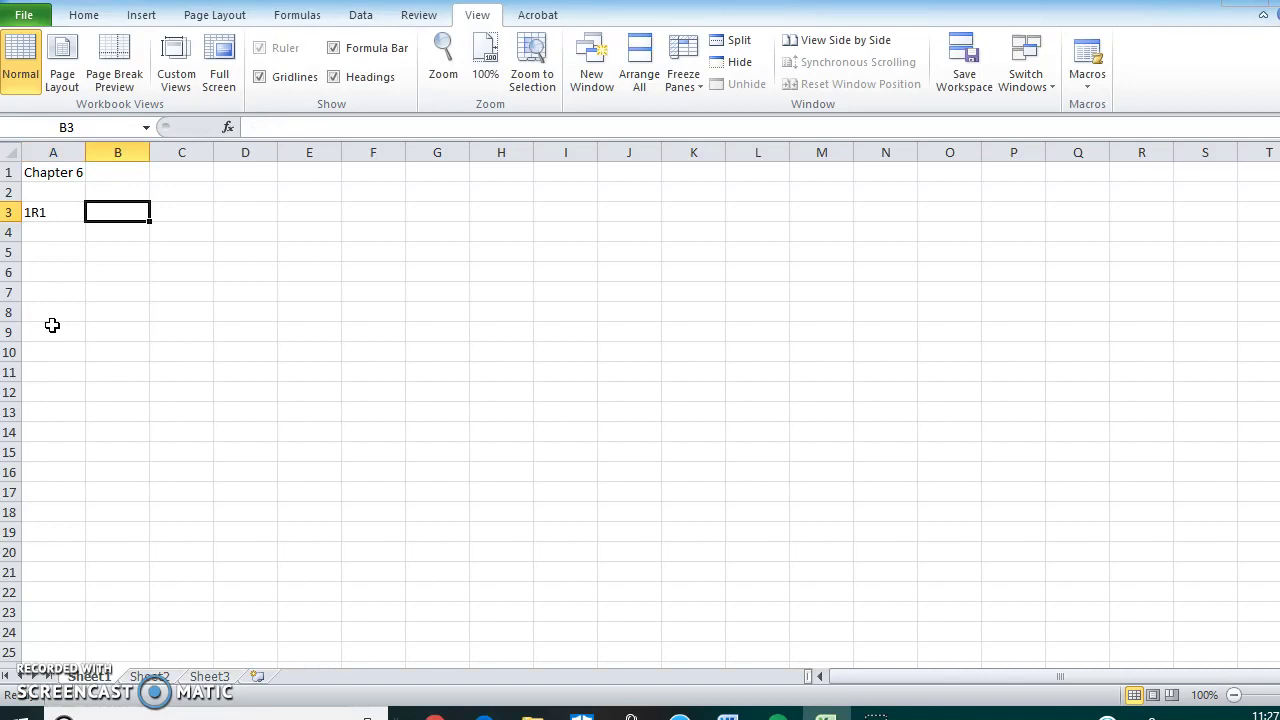
{"action": "type", "text": "1%"}
{"action": "key", "text": "Return"}
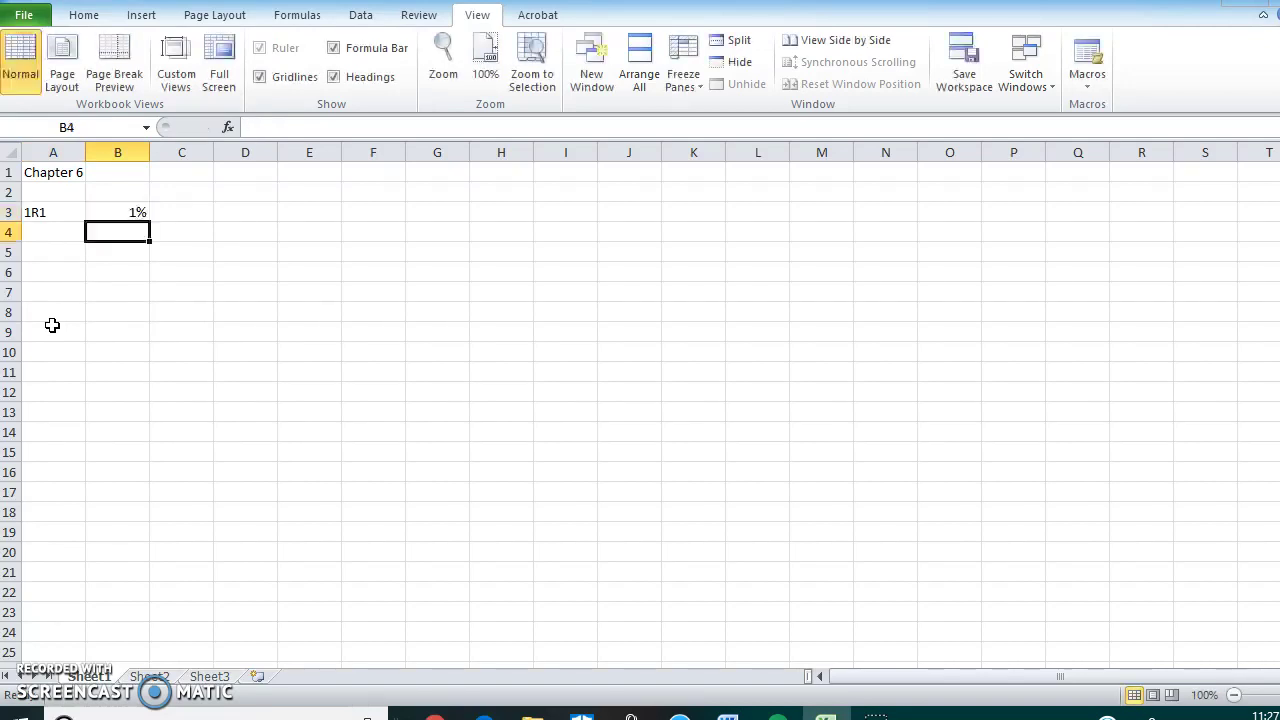
- Enter the label 2R1 in A4 with the rate 4.25% in B4
{"action": "key", "text": "Left"}
{"action": "type", "text": "1"}
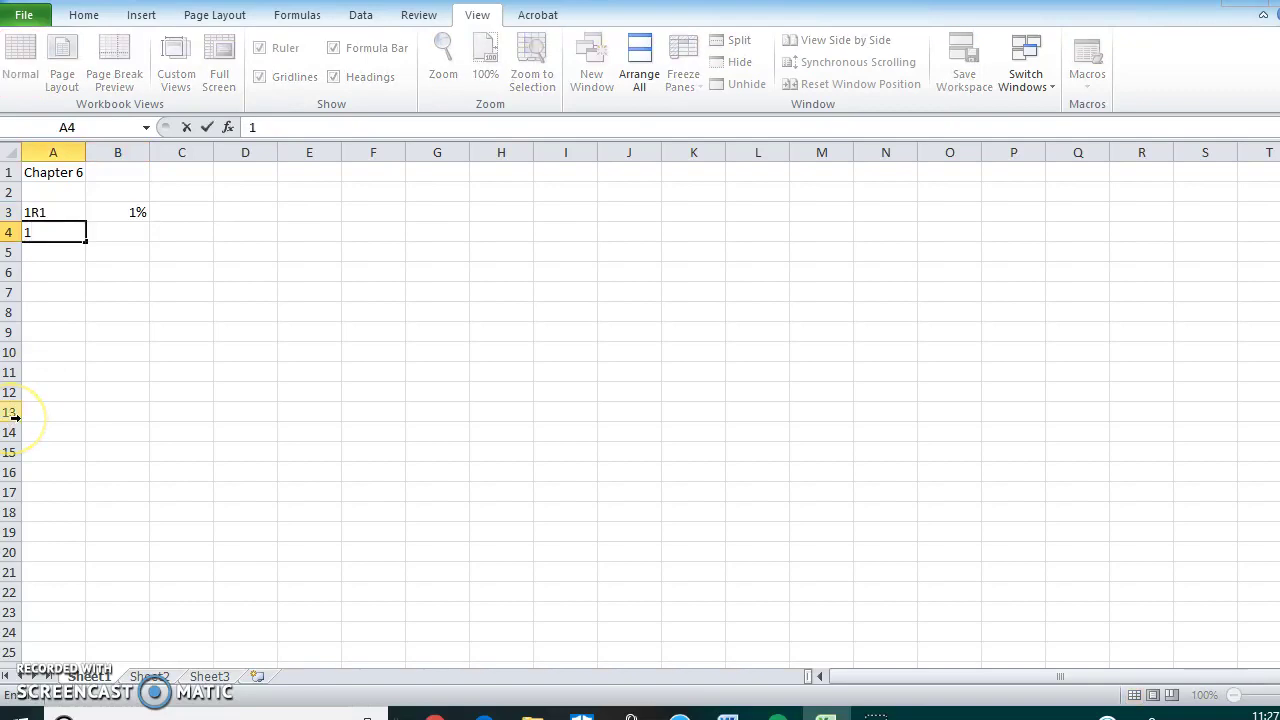
{"action": "key", "text": "BackSpace"}
{"action": "type", "text": "16"}
{"action": "key", "text": "BackSpace"}
{"action": "key", "text": "BackSpace"}
{"action": "type", "text": "2R2"}
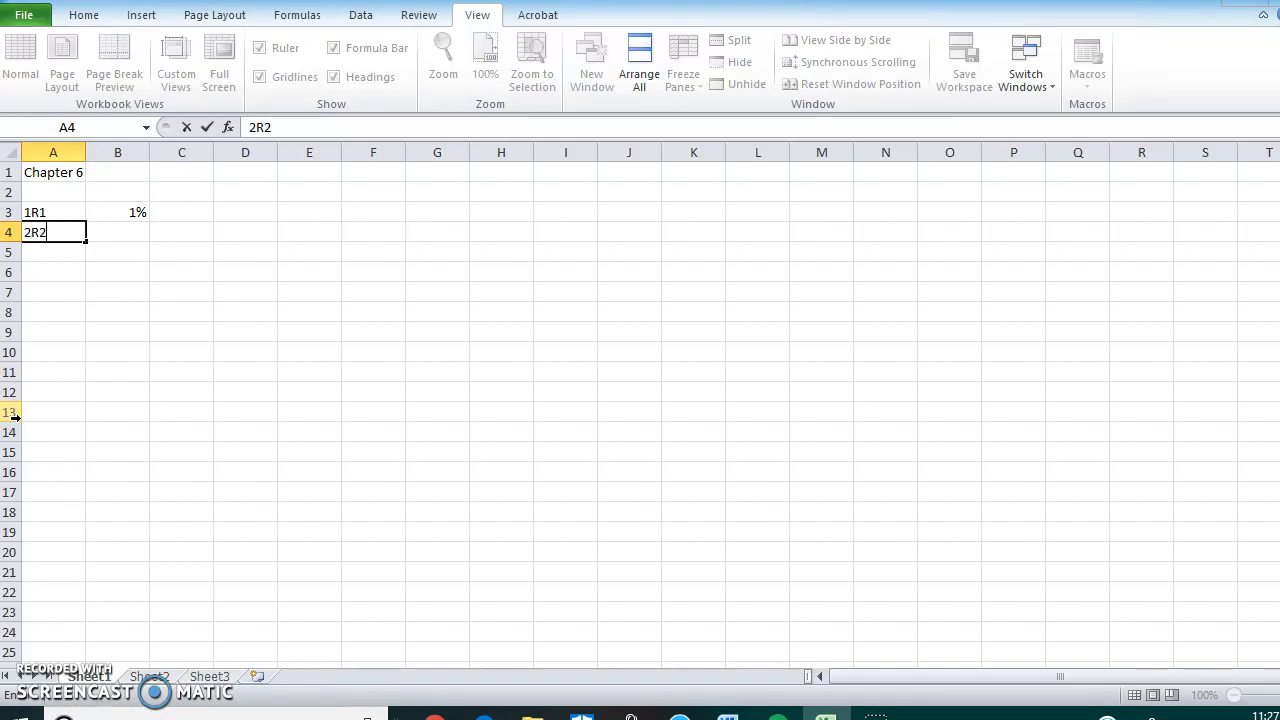
{"action": "key", "text": "BackSpace"}
{"action": "type", "text": "1"}
{"action": "key", "text": "Tab"}
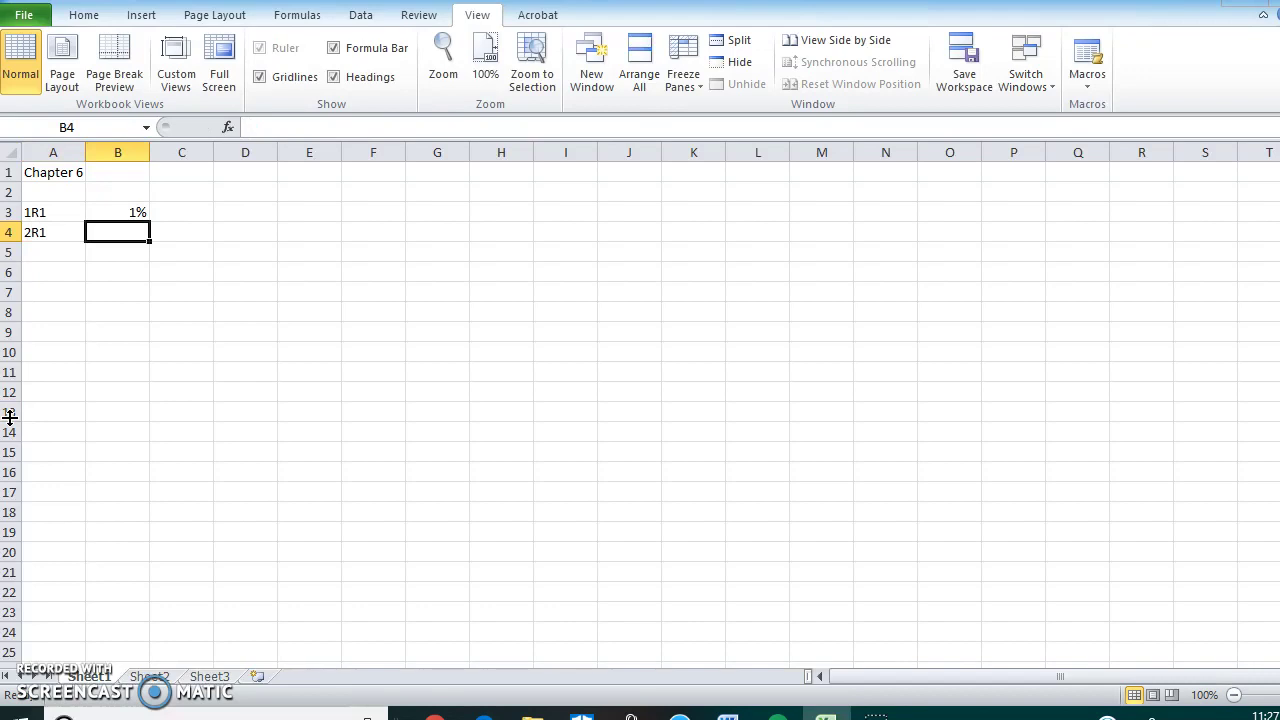
{"action": "type", "text": "4.25%"}
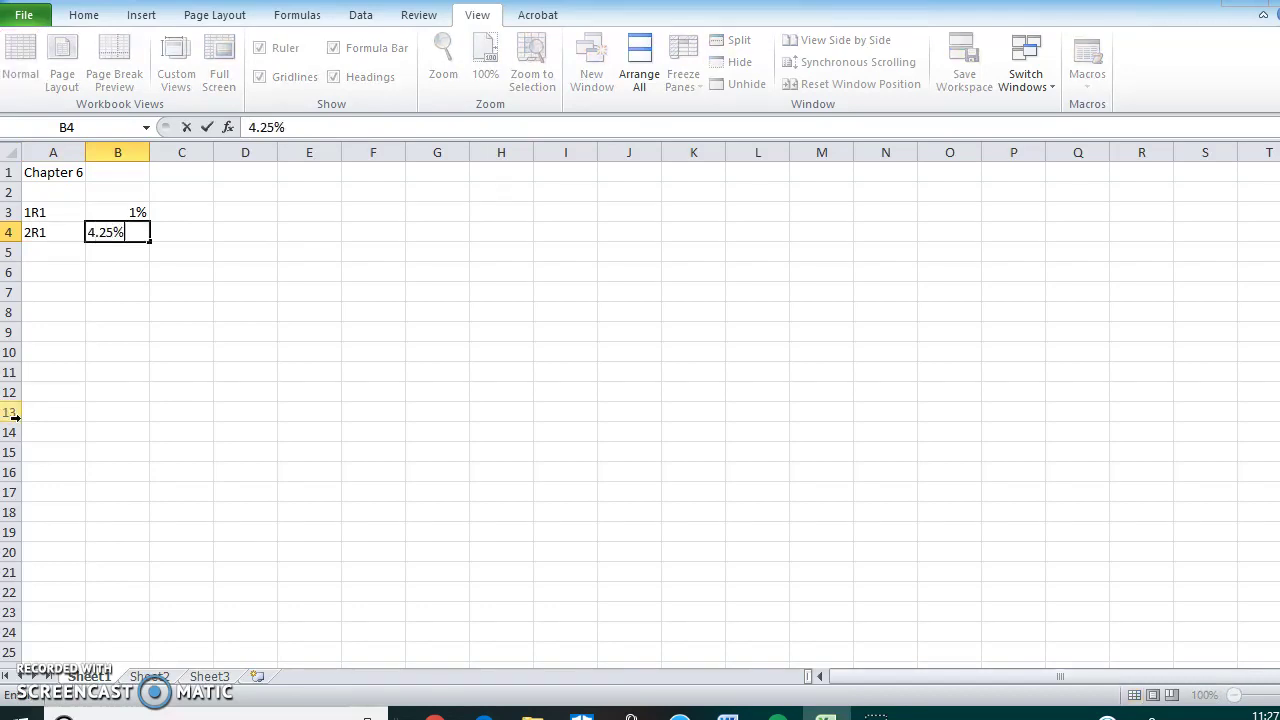
{"action": "key", "text": "Return"}
- Enter the label 3R1 in A5 with the rate 4.75% in B5
{"action": "key", "text": "Left"}
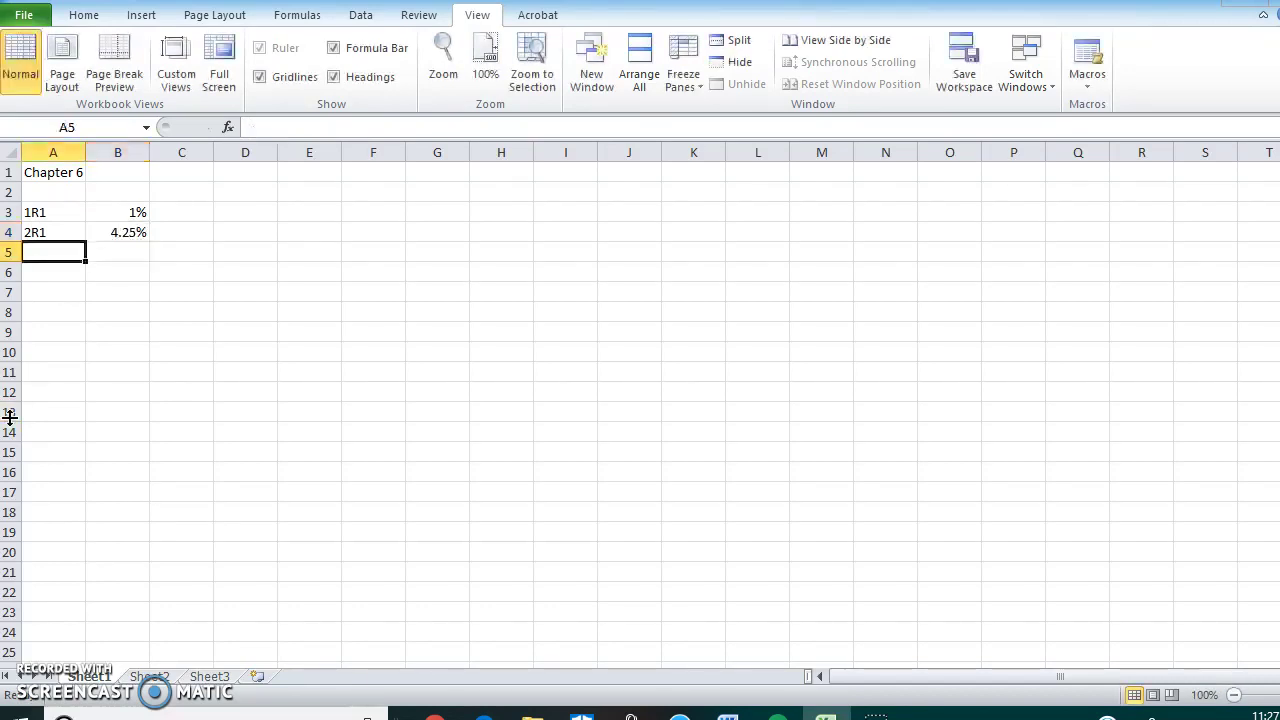
{"action": "type", "text": "3"}
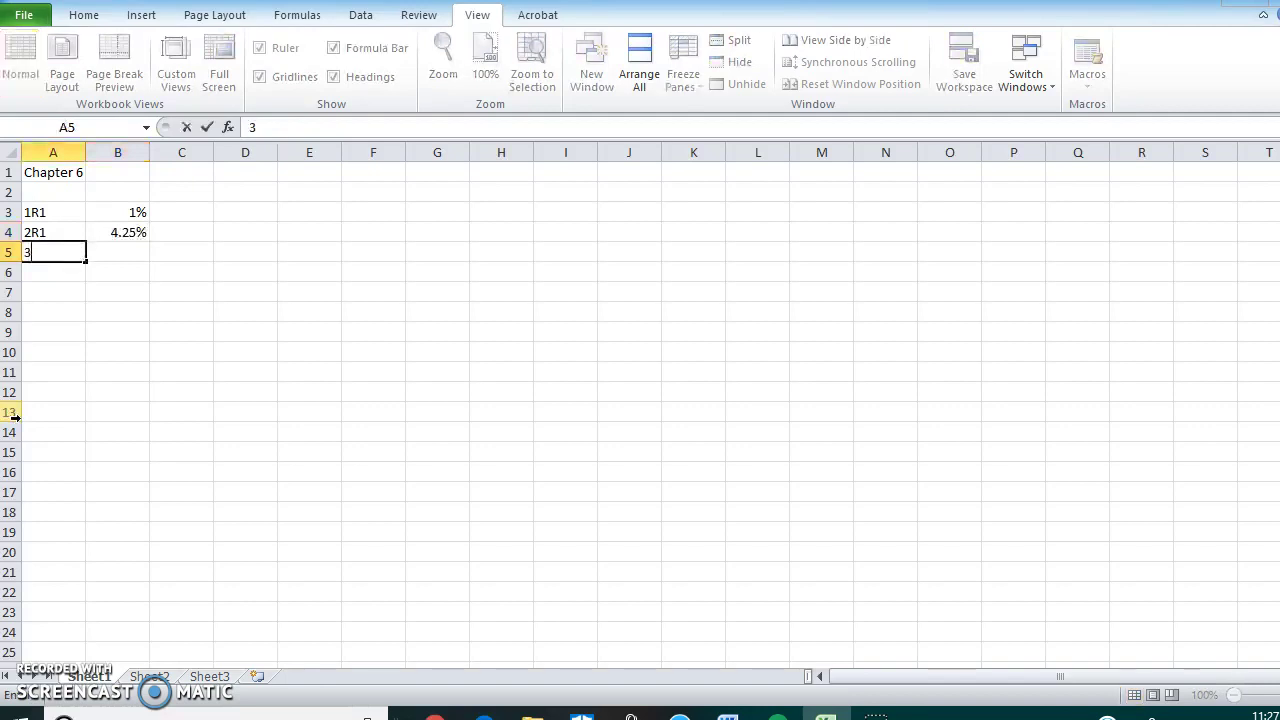
{"action": "type", "text": "/"}
{"action": "key", "text": "BackSpace"}
{"action": "type", "text": "R1"}
{"action": "key", "text": "Tab"}
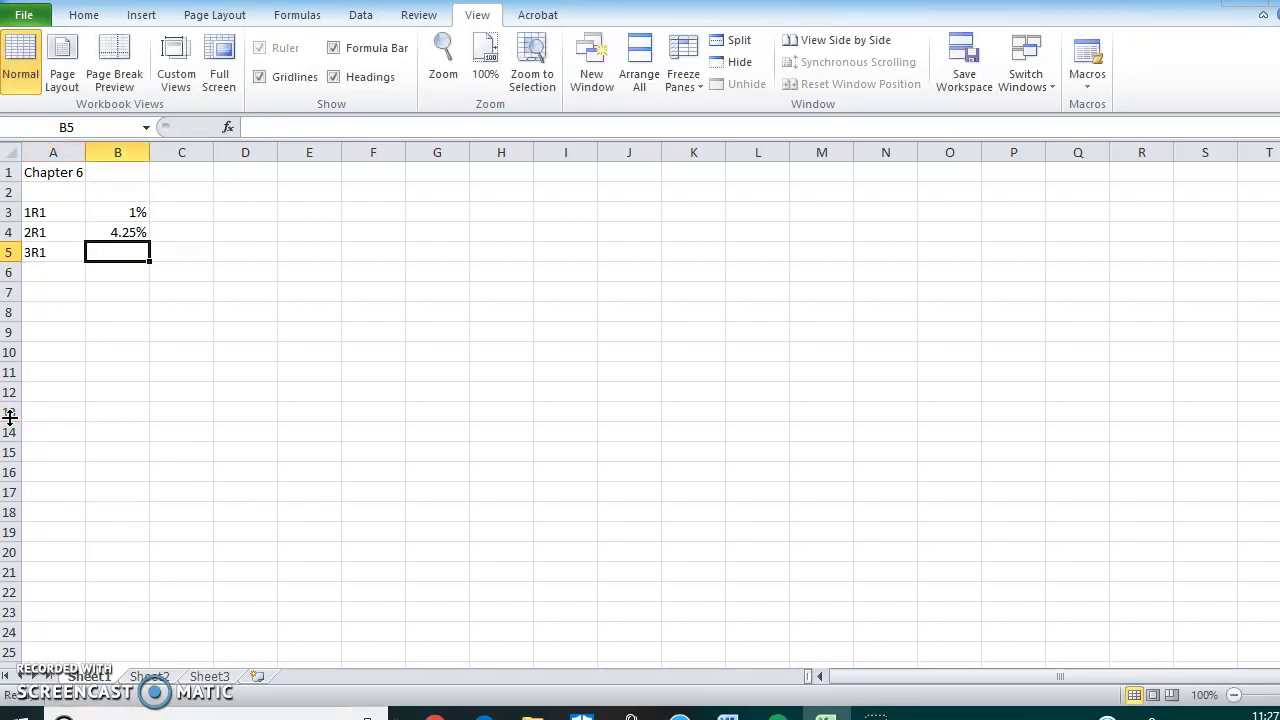
{"action": "type", "text": "4.75%"}
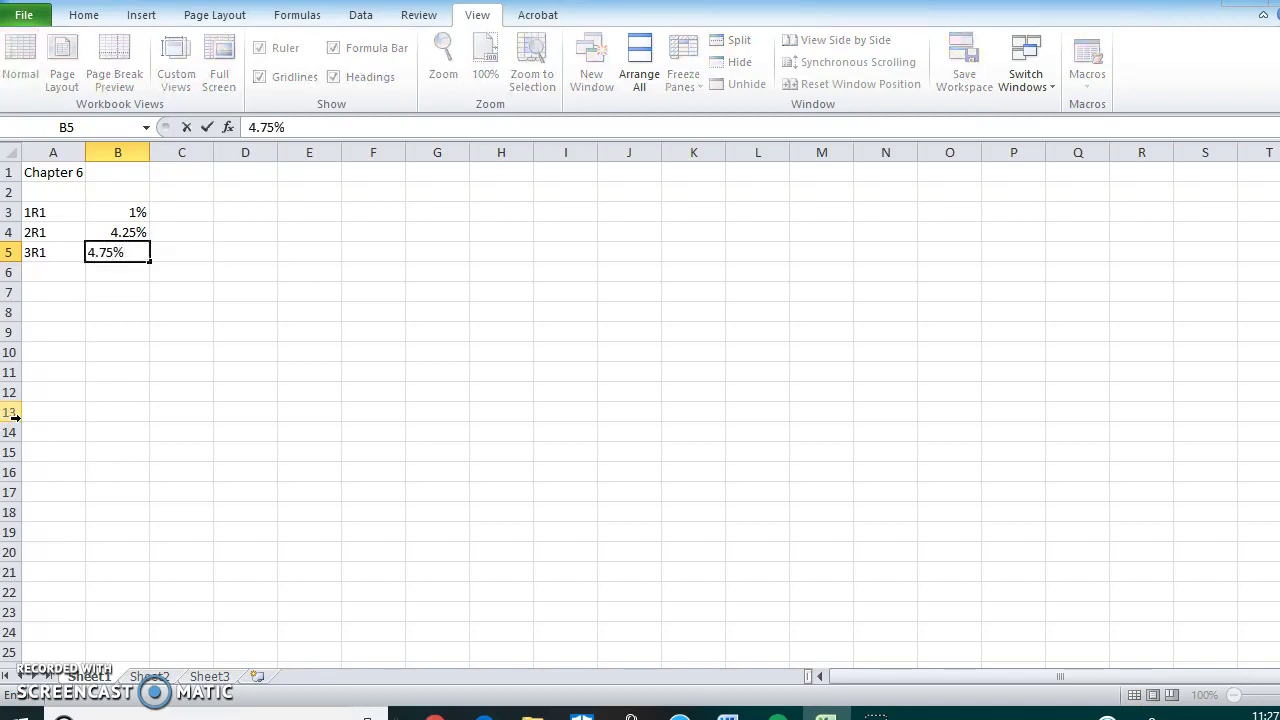
{"action": "key", "text": "Return"}
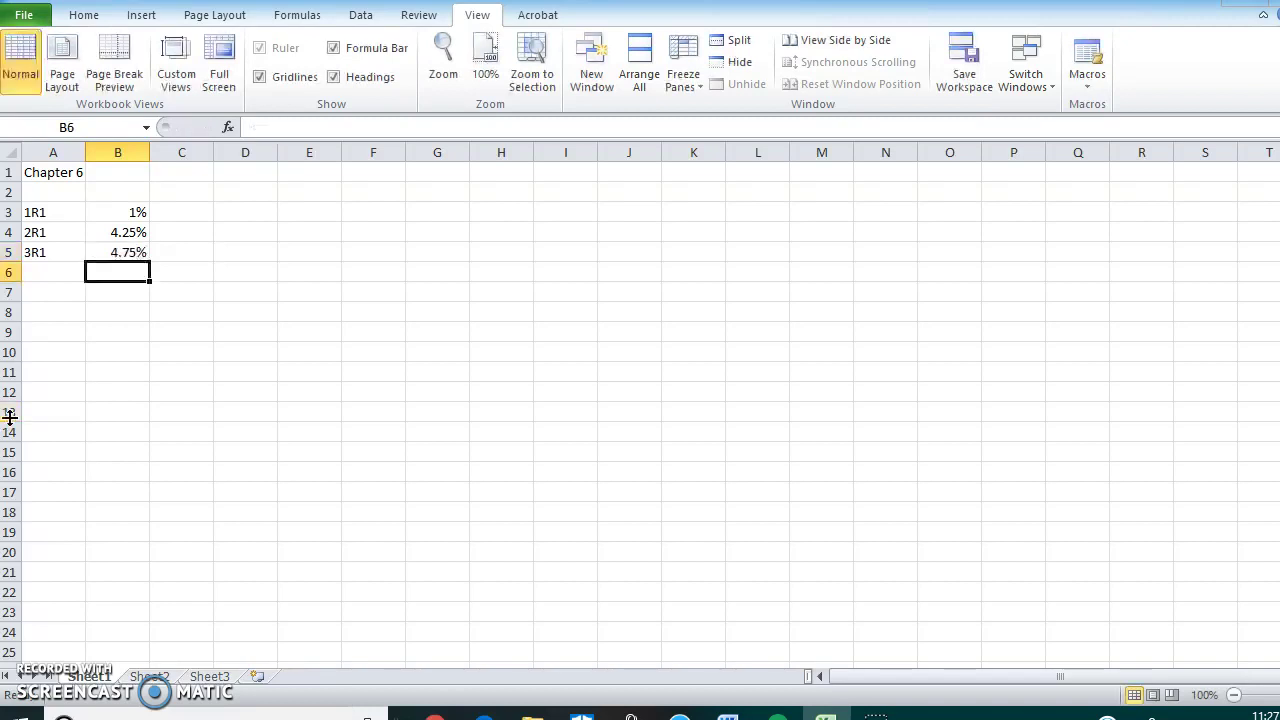
- Enter the label 4R1 in A6 with the rate 6.25% in B6
{"action": "key", "text": "Left"}
{"action": "type", "text": "4"}
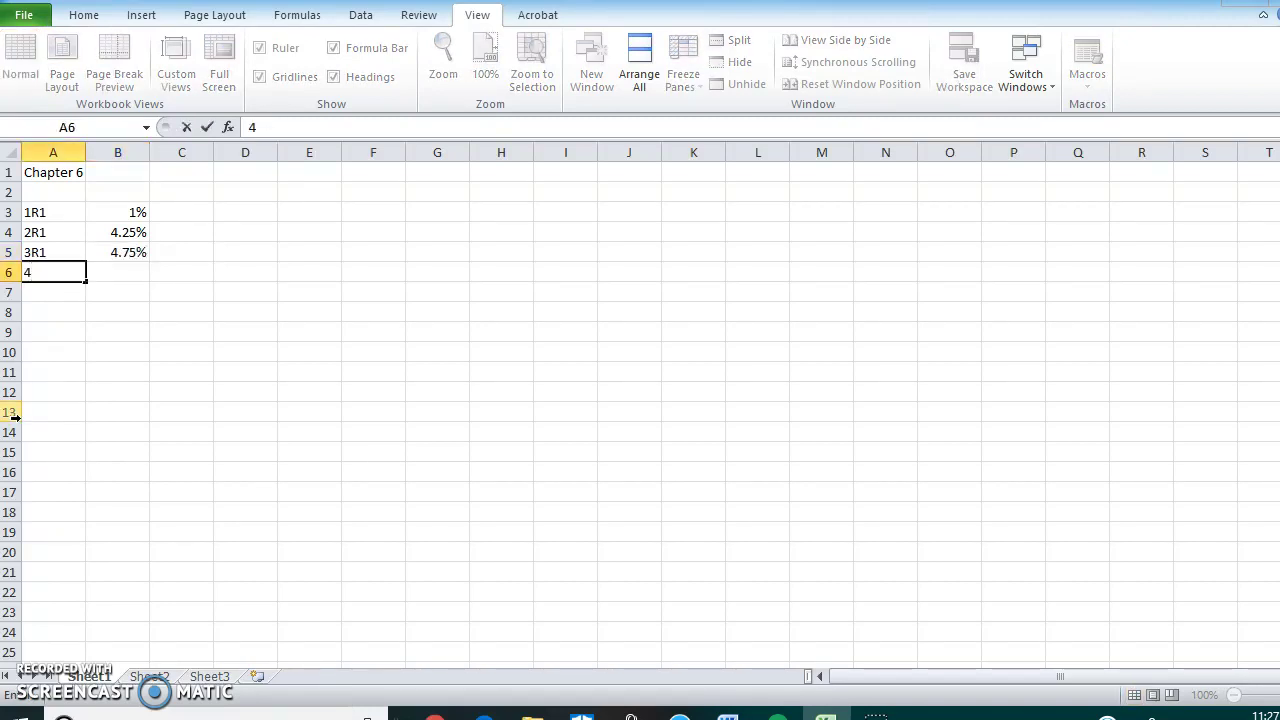
{"action": "type", "text": "R1"}
{"action": "key", "text": "Tab"}
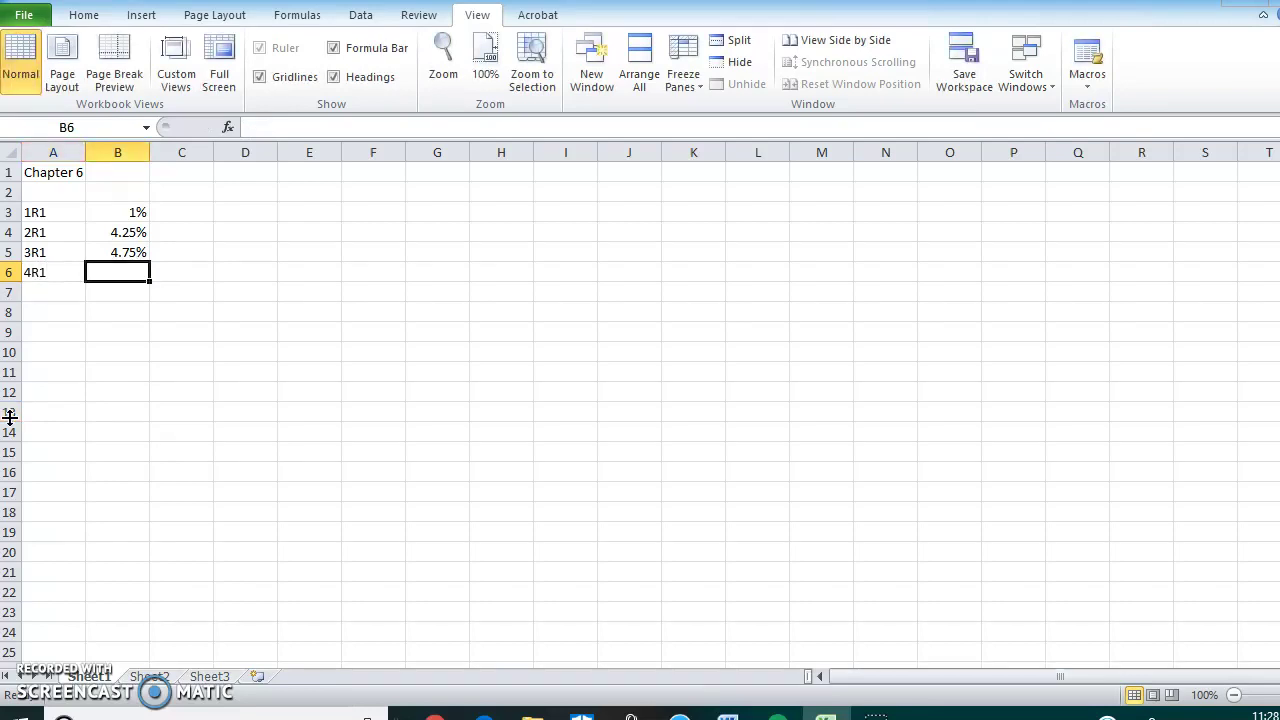
{"action": "type", "text": ".45%"}
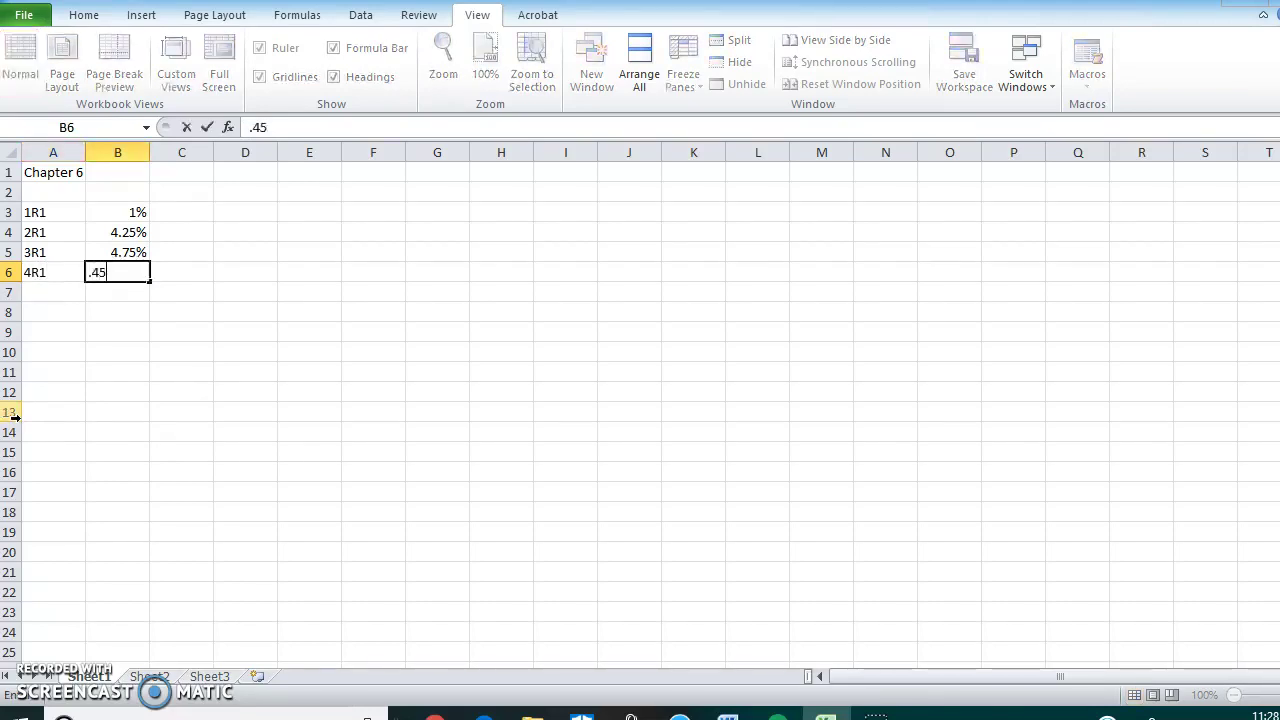
{"action": "key", "text": "BackSpace"}
{"action": "key", "text": "BackSpace"}
{"action": "key", "text": "BackSpace"}
{"action": "key", "text": "BackSpace"}
{"action": "type", "text": "6.25%"}
{"action": "key", "text": "Return"}
{"action": "key", "text": "Return"}
{"action": "key", "text": "Left"}
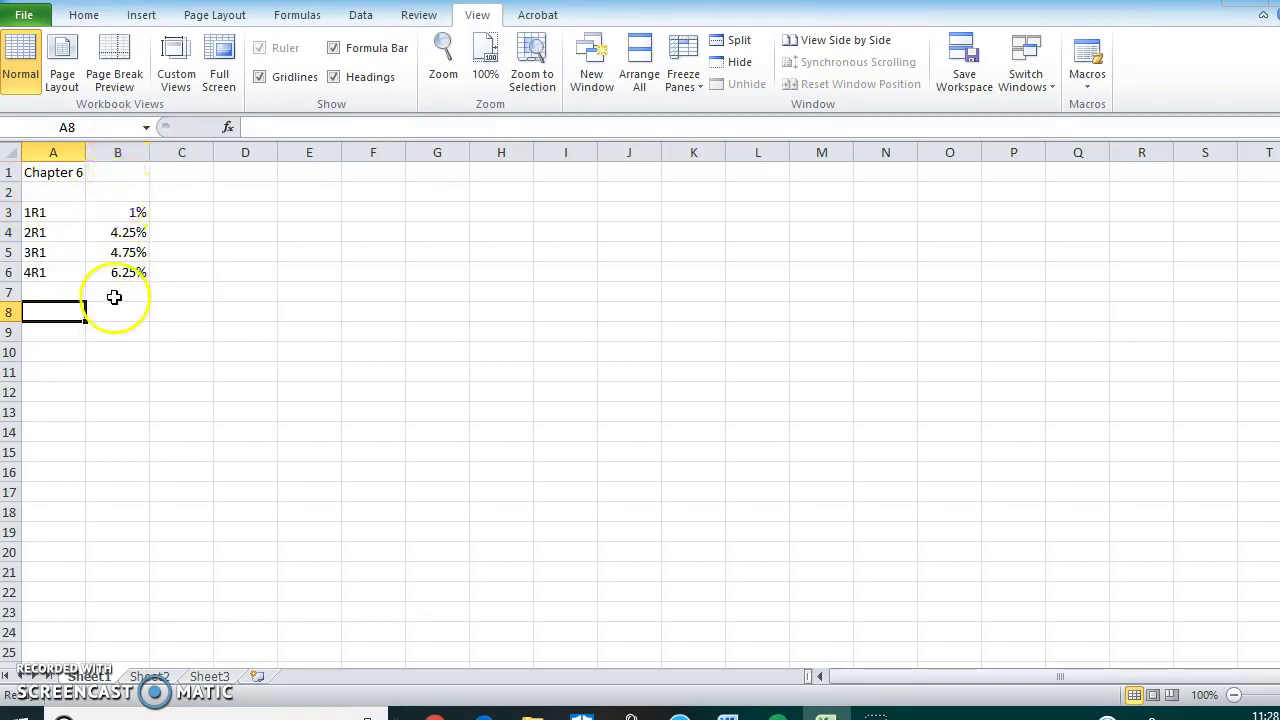
{"action": "left_click", "coordinate": [112, 150]}
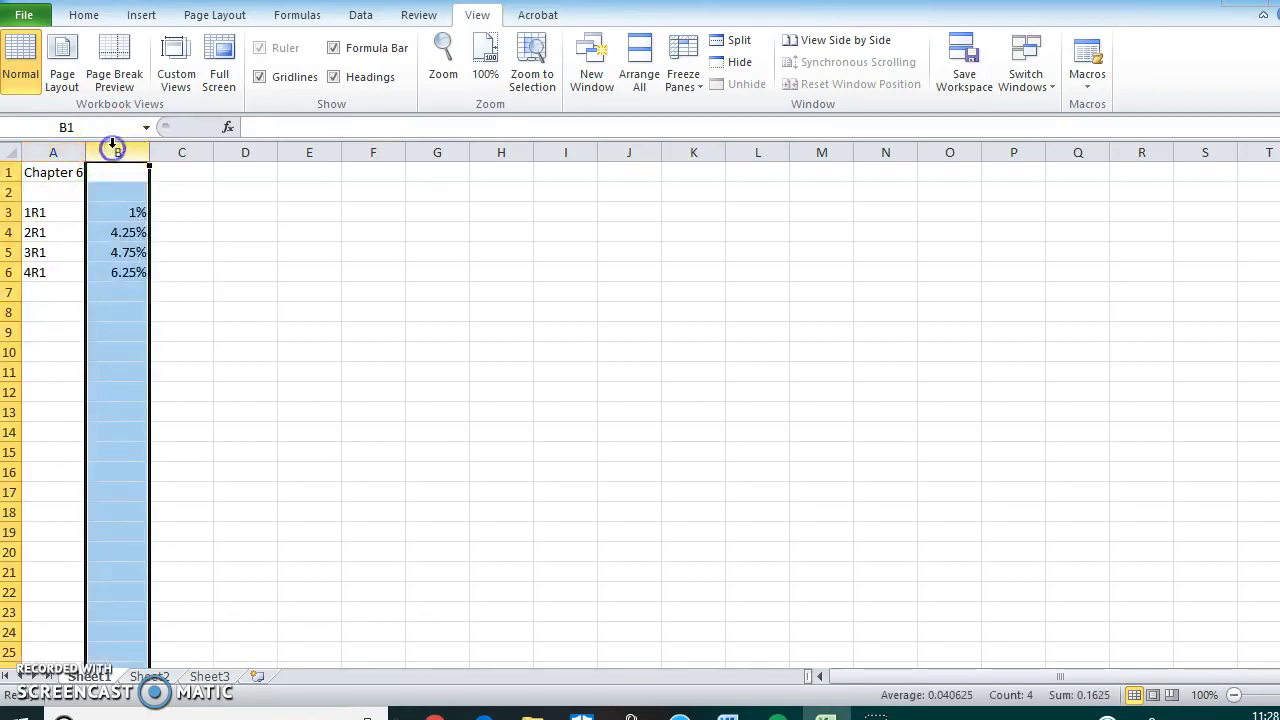
{"action": "left_click", "coordinate": [118, 211]}
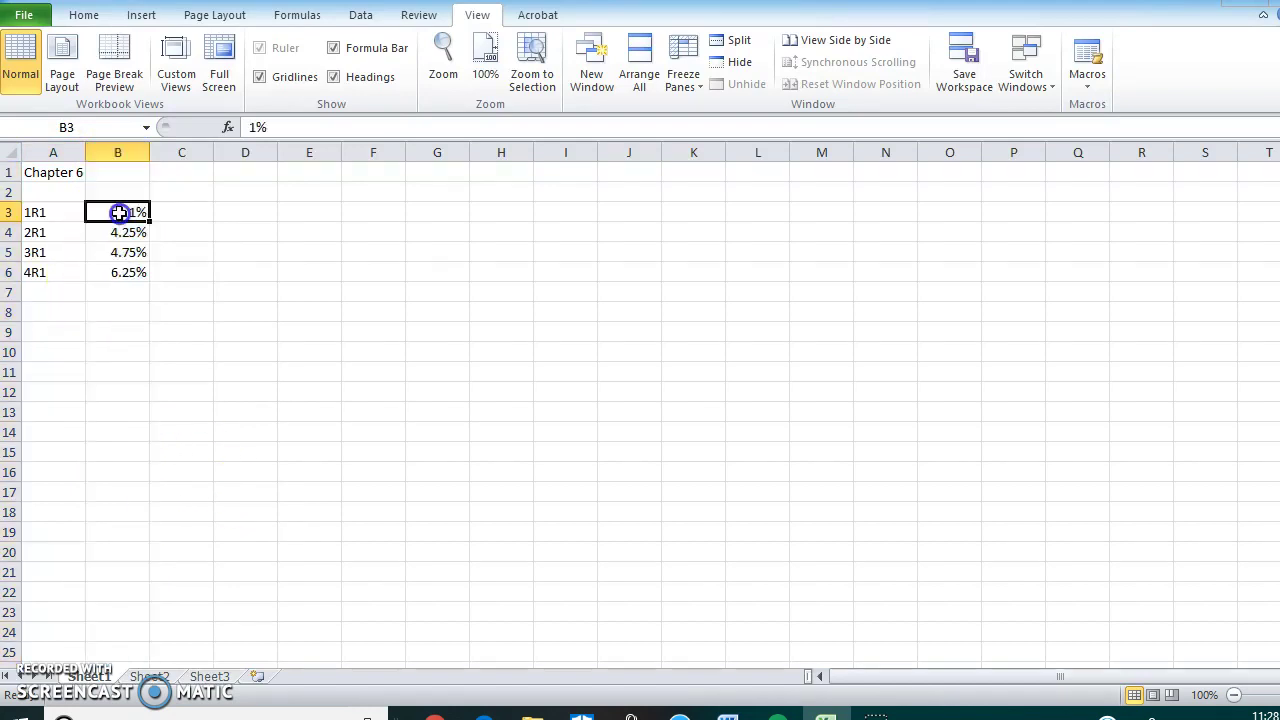
{"action": "key", "text": "Down"}
{"action": "key", "text": "Down"}
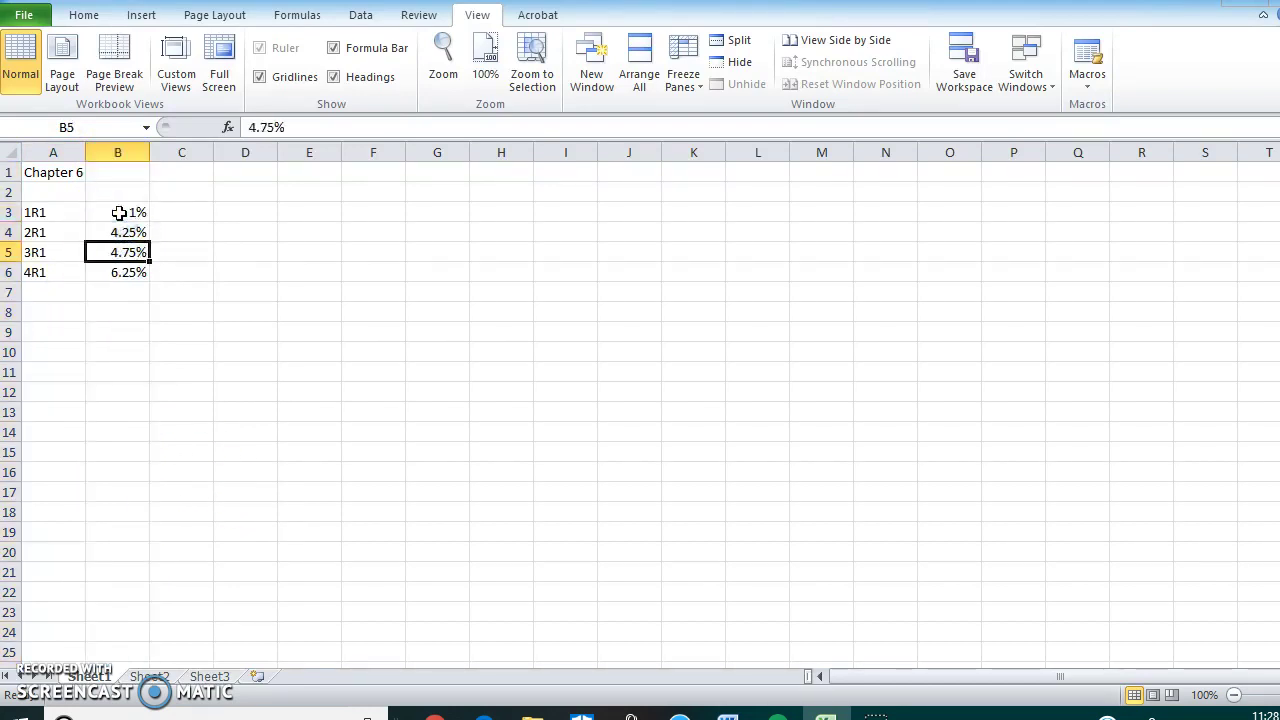
{"action": "key", "text": "Down"}
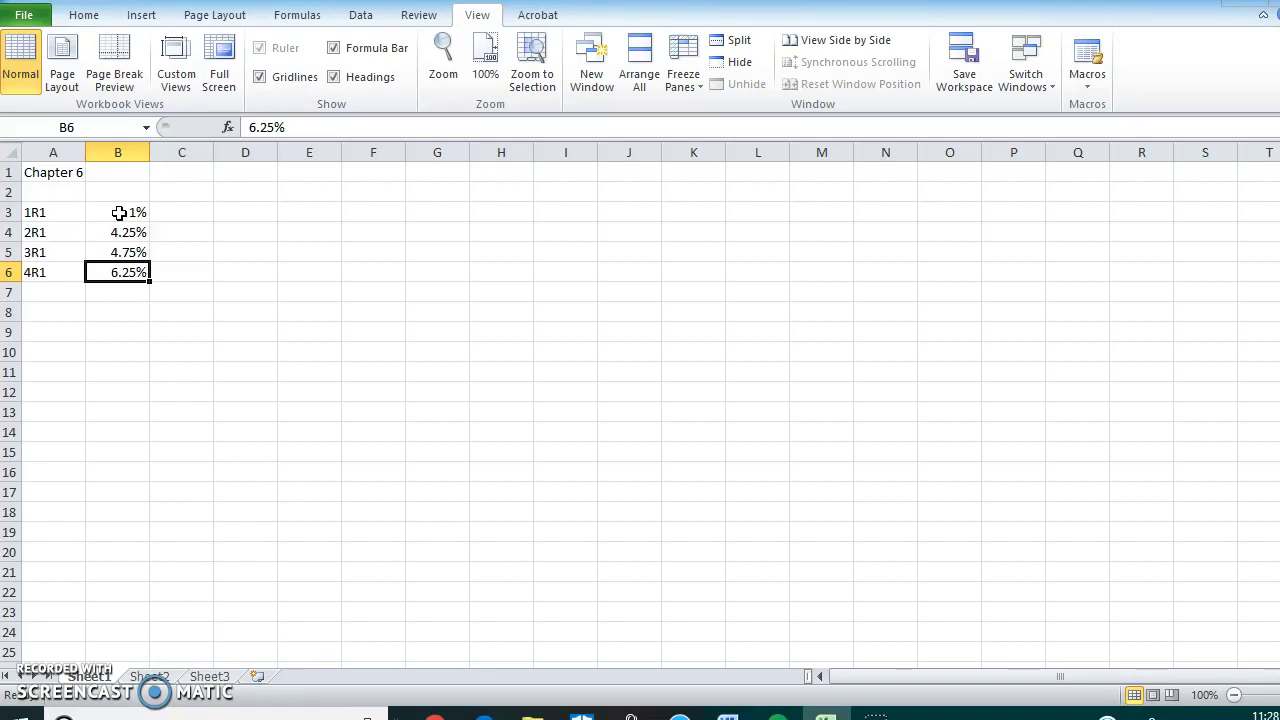
- Enter the label 1R2 in cell A8, leaving a blank row below the one-year rates
{"action": "left_click", "coordinate": [52, 311]}
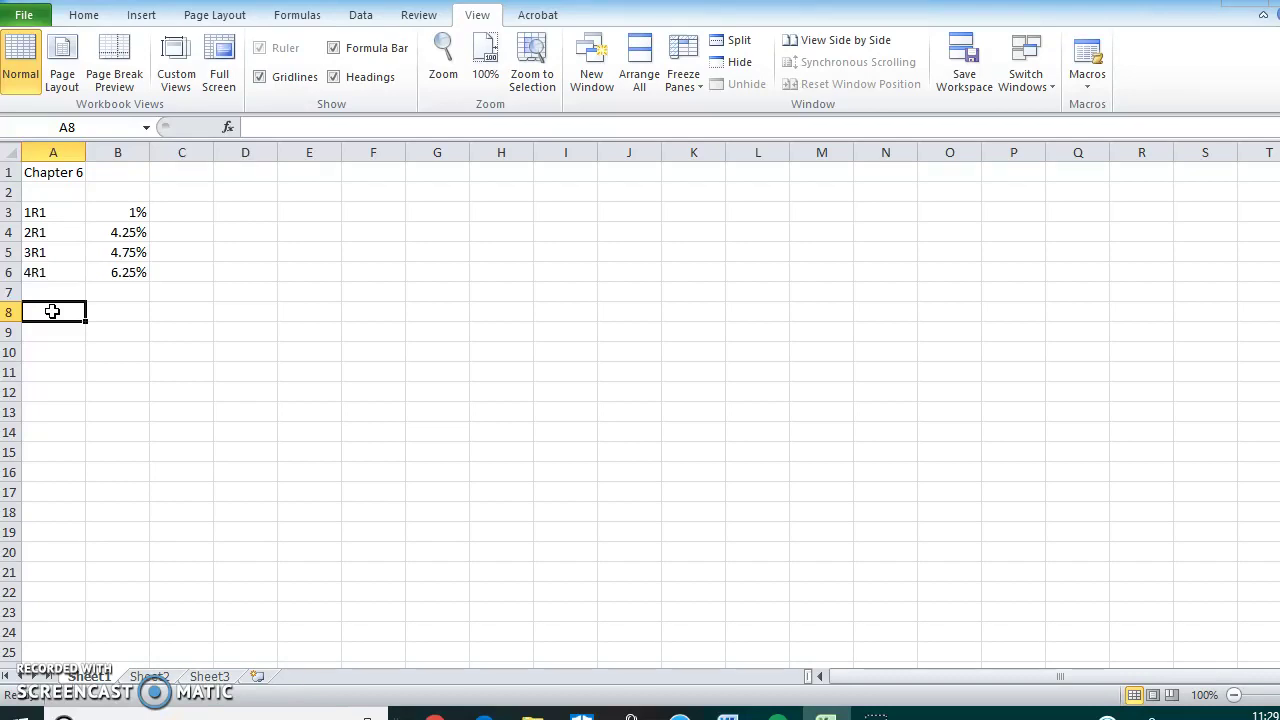
{"action": "type", "text": "1R2"}
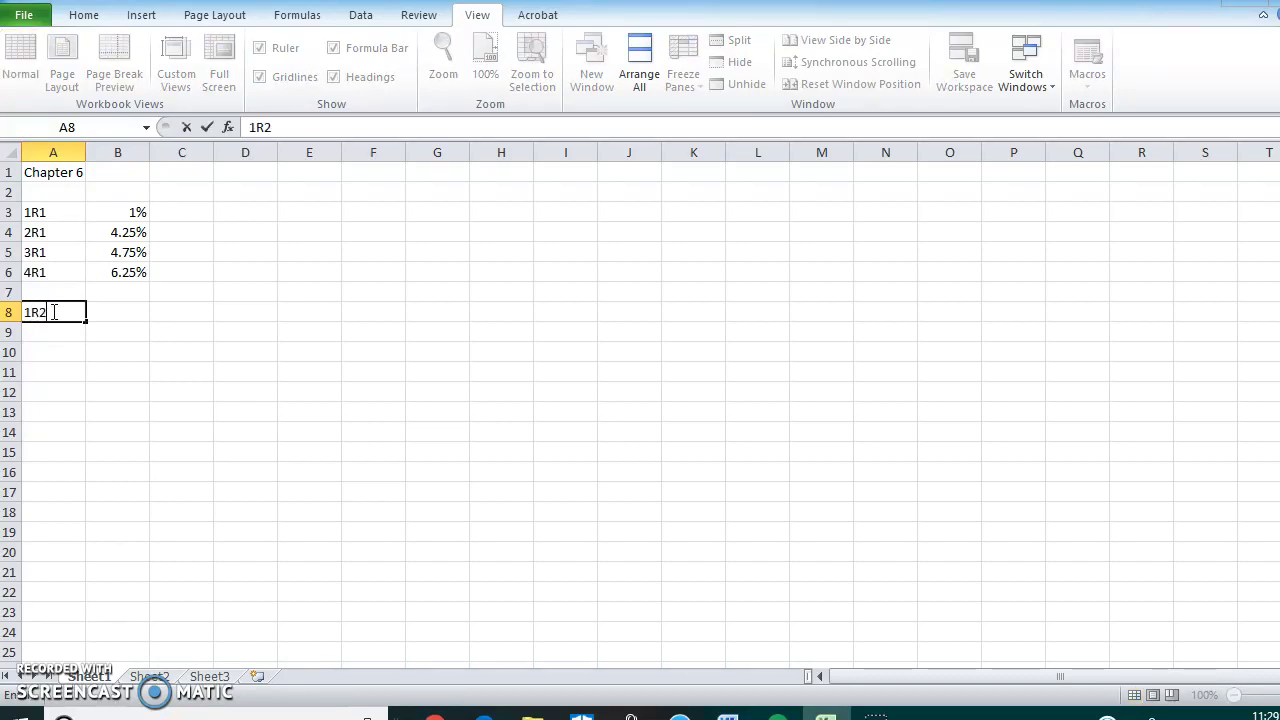
{"action": "key", "text": "Tab"}
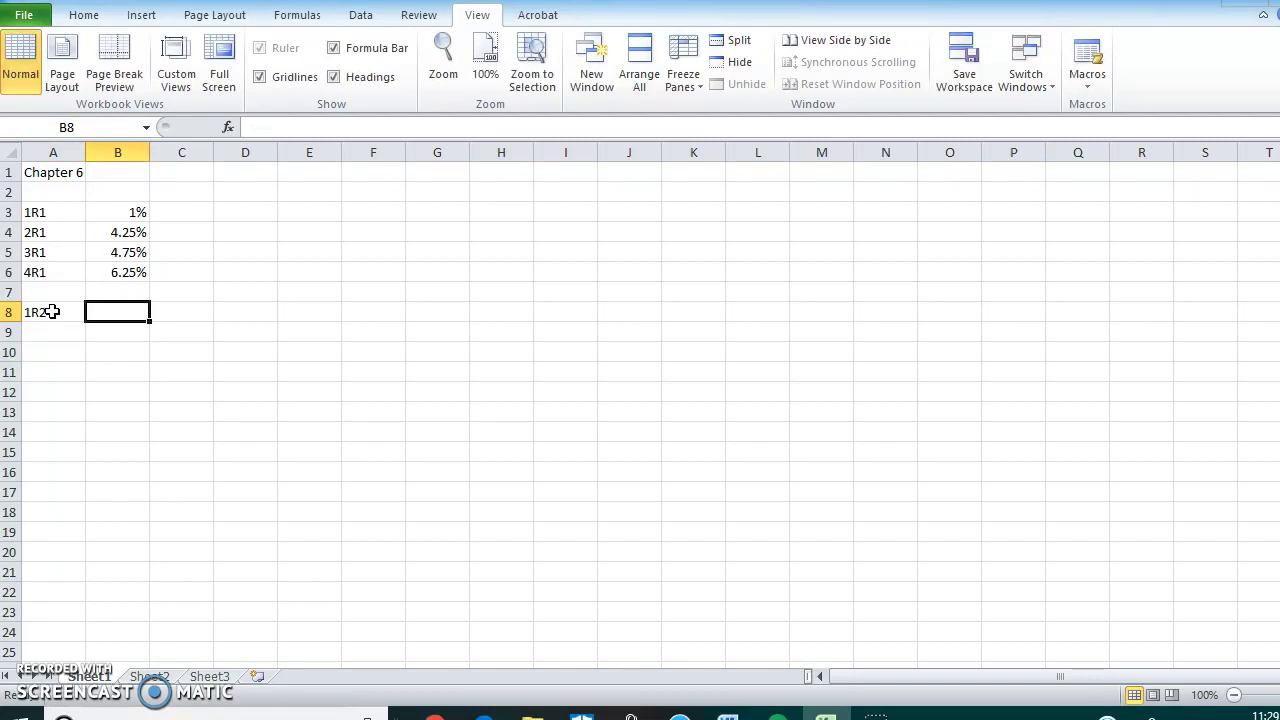
- Calculate the two-year rate in B8 with the formula =((1+B3)*(1+B4))^(1/2)-1, accepting the proposed multiplication-sign correction
{"action": "type", "text": "="}
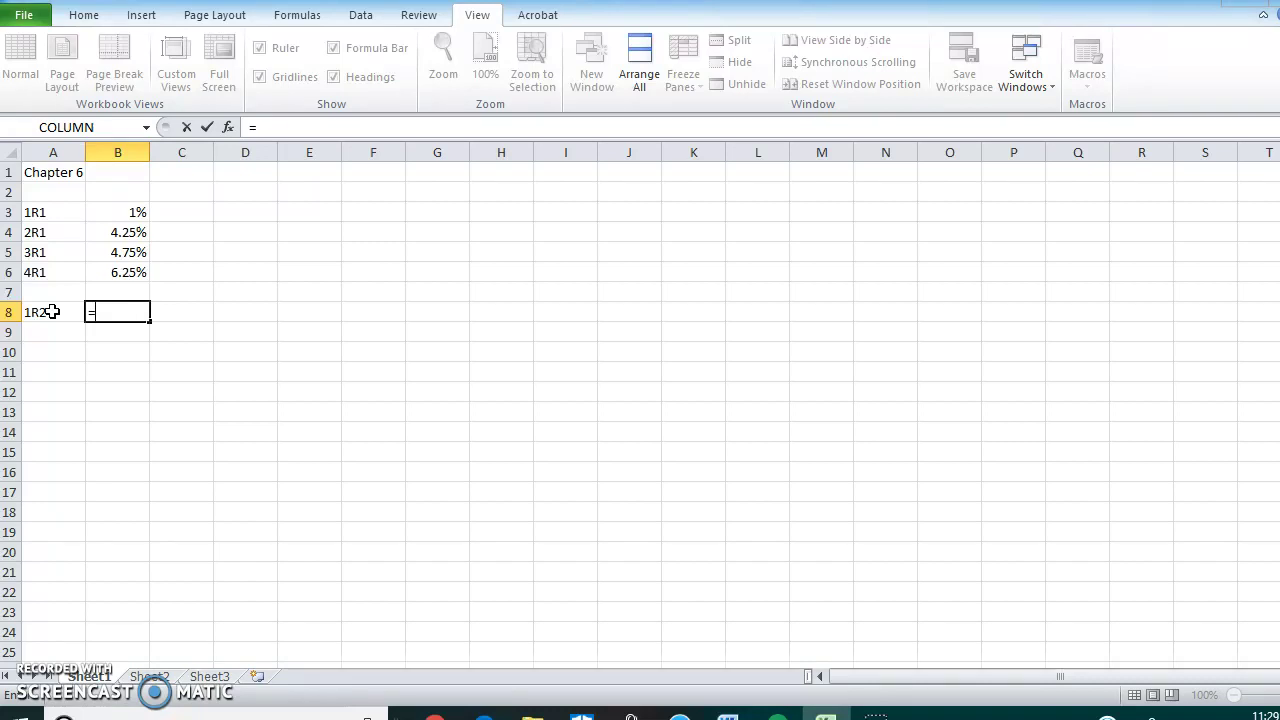
{"action": "type", "text": "(("}
{"action": "type", "text": "1+b3"}
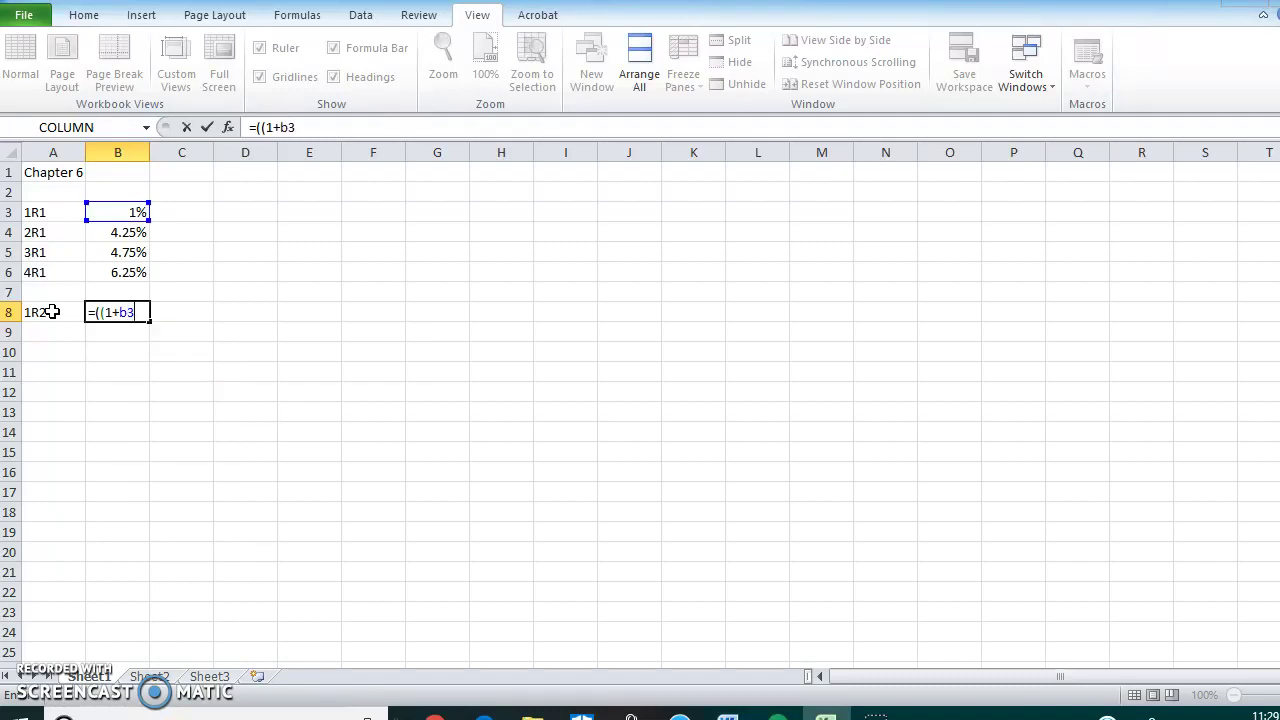
{"action": "type", "text": ")"}
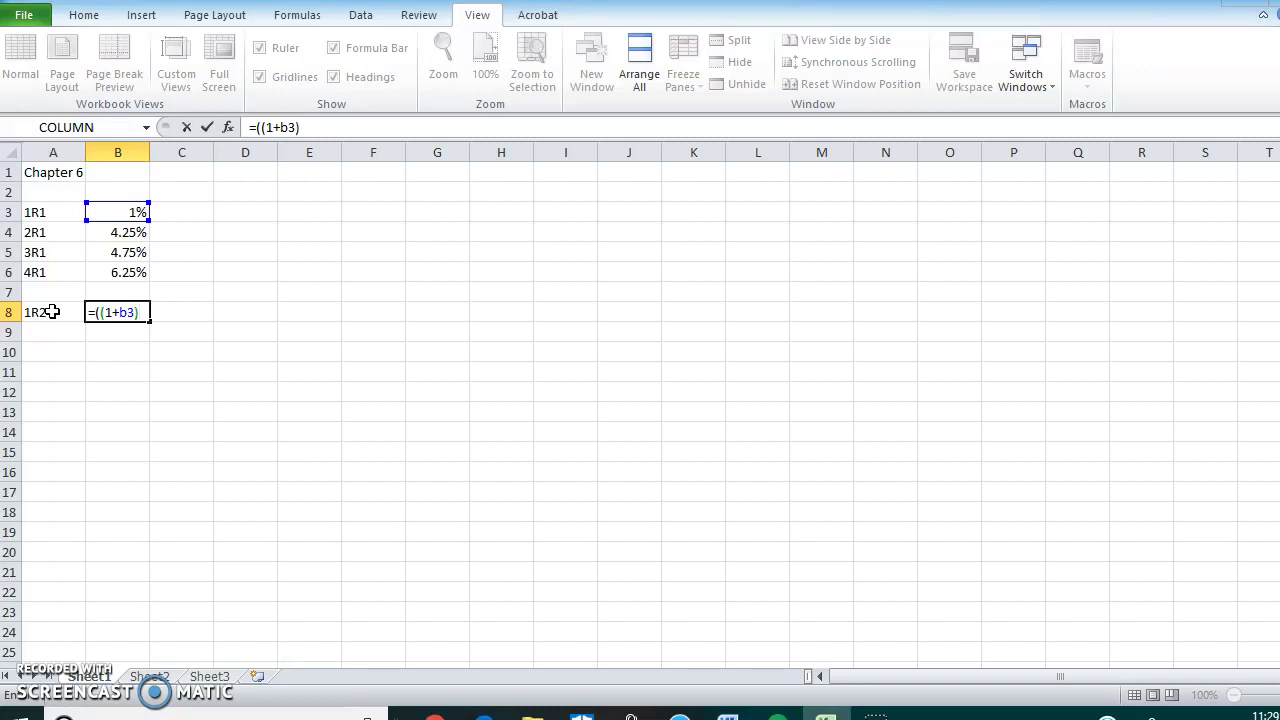
{"action": "type", "text": "(1+"}
{"action": "type", "text": "b4)"}
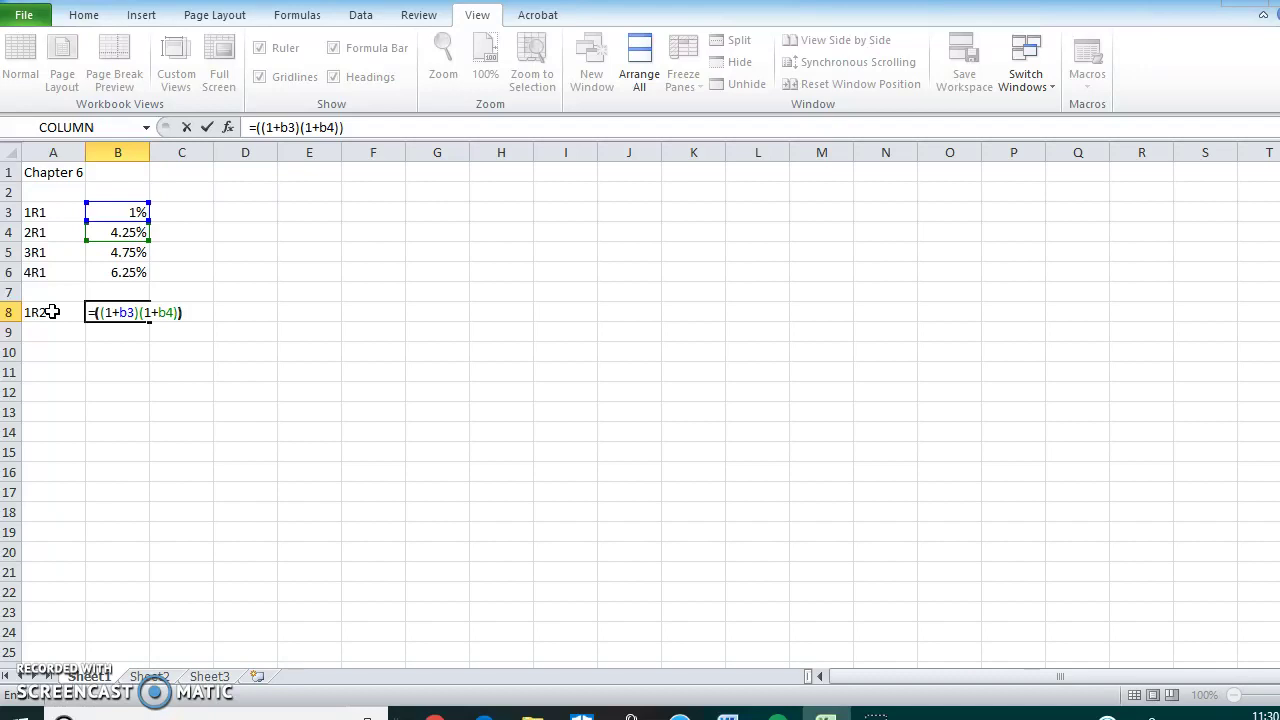
{"action": "type", "text": ")"}
{"action": "type", "text": "^(1/2)-1"}
{"action": "key", "text": "Return"}
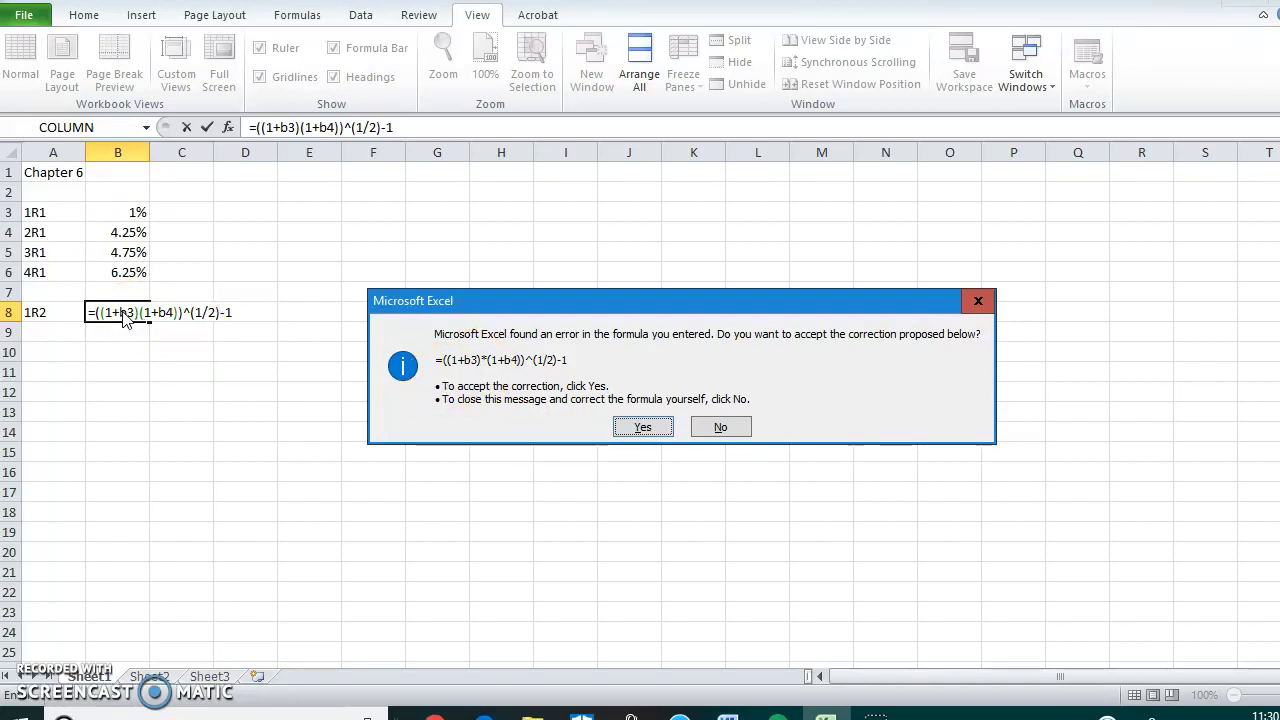
{"action": "left_click", "coordinate": [641, 430]}
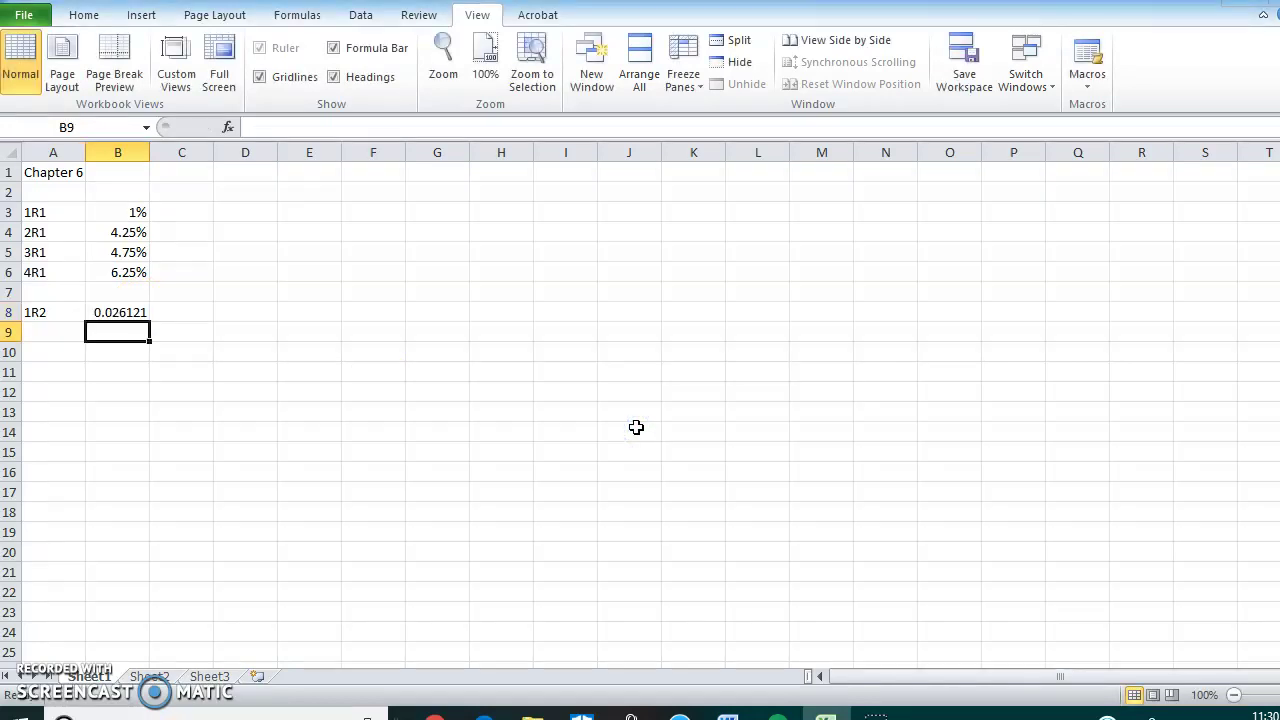
{"action": "left_click", "coordinate": [118, 312]}
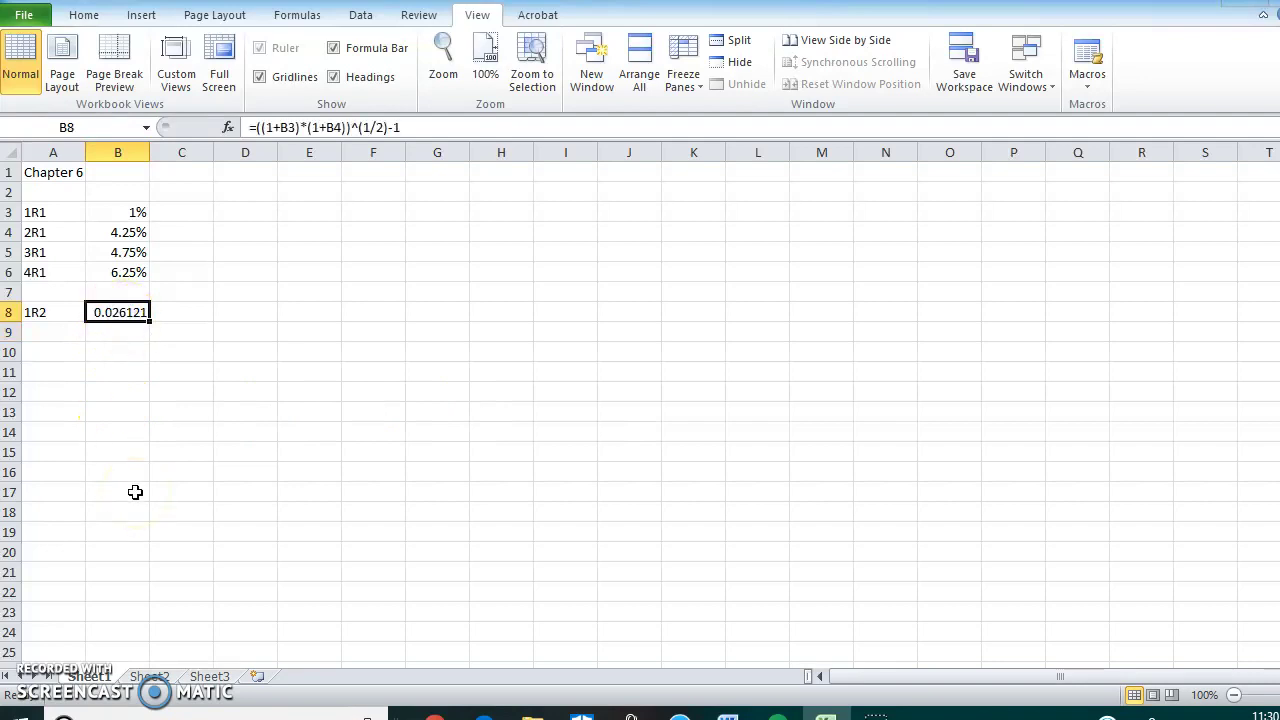
- Enter the label 1R3 in cell A9, directly below the 1R2 label
{"action": "left_click", "coordinate": [49, 334]}
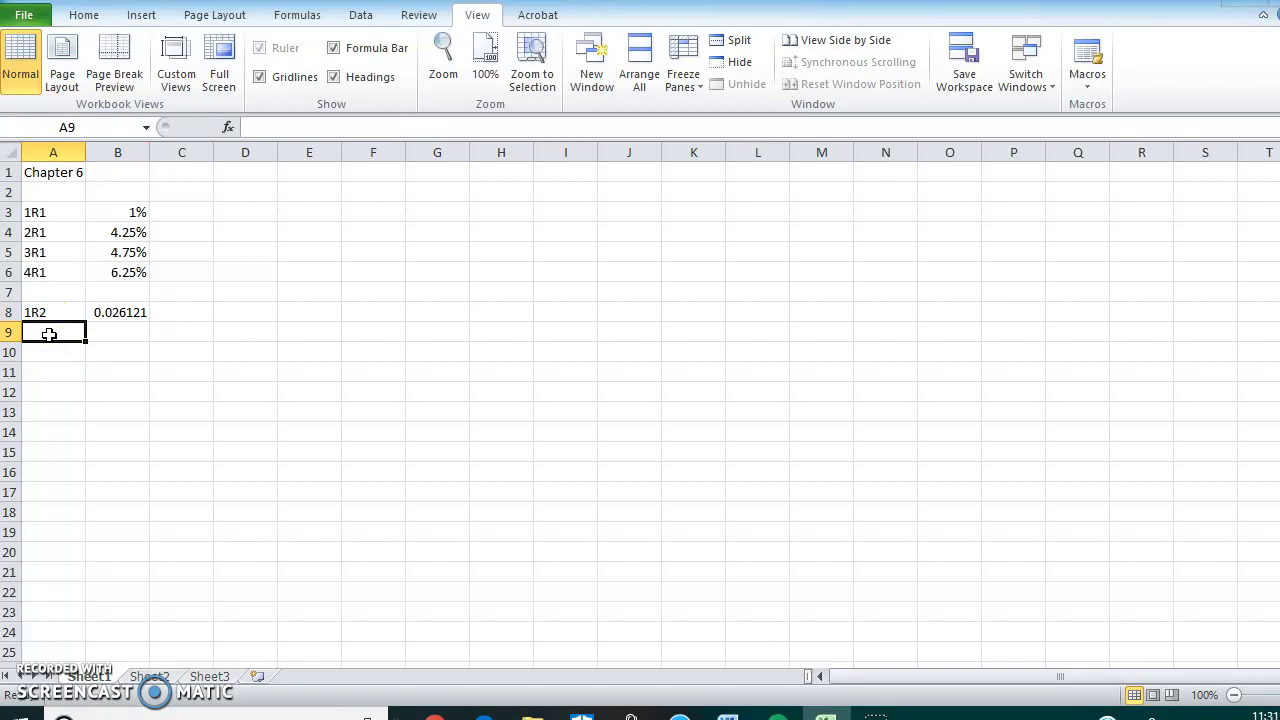
{"action": "type", "text": "1R3"}
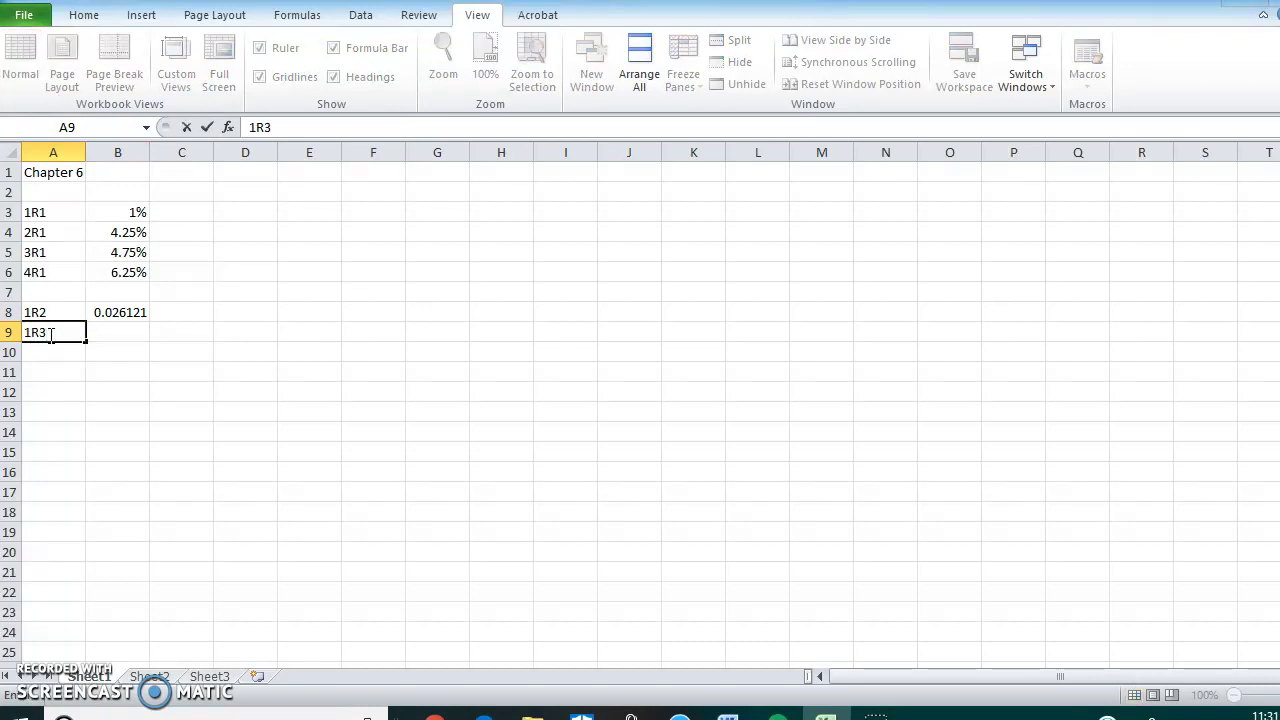
{"action": "key", "text": "Tab"}
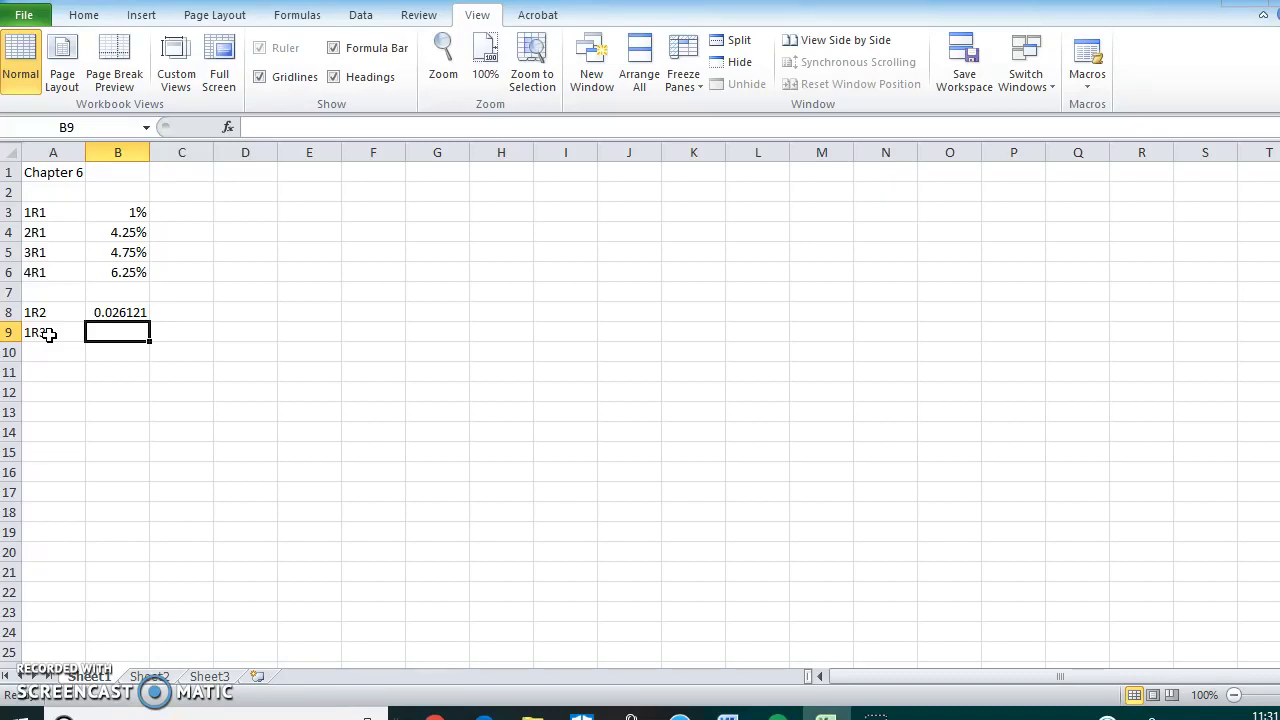
- Start the three-year rate expression in B9 with ((1+.01)*(1+.0425)*(
{"action": "type", "text": "(("}
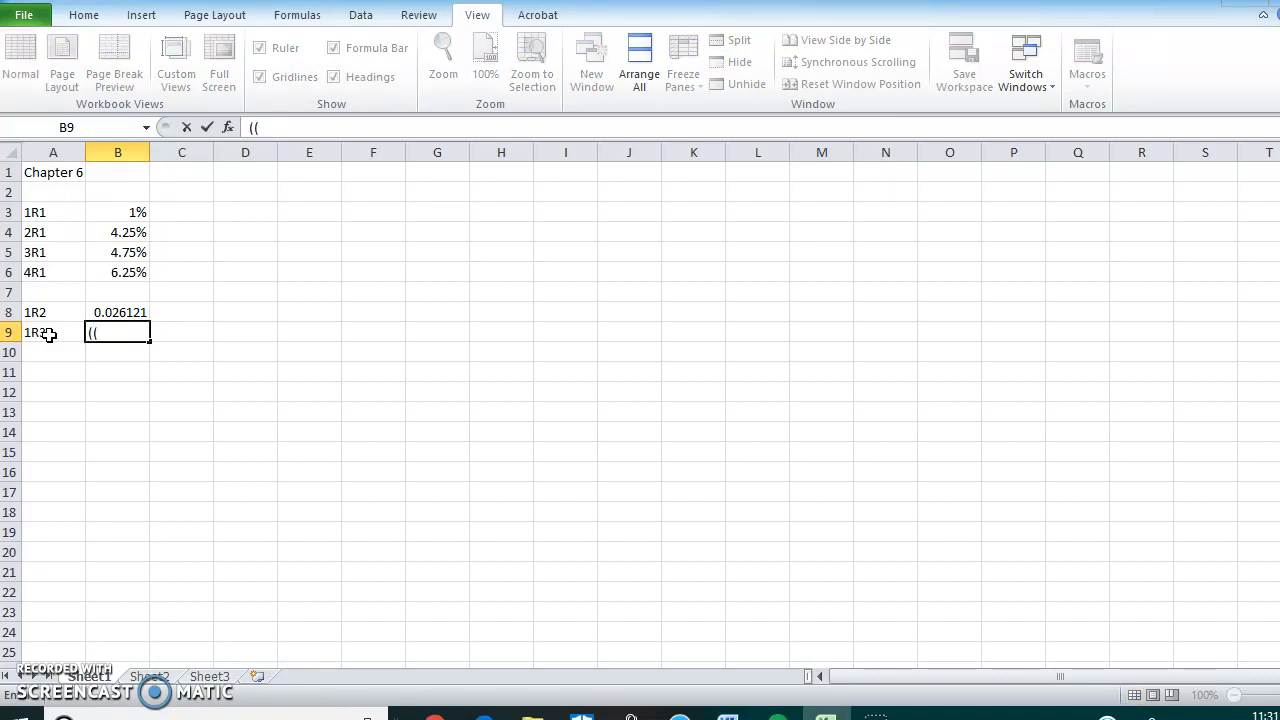
{"action": "type", "text": "1+.01)"}
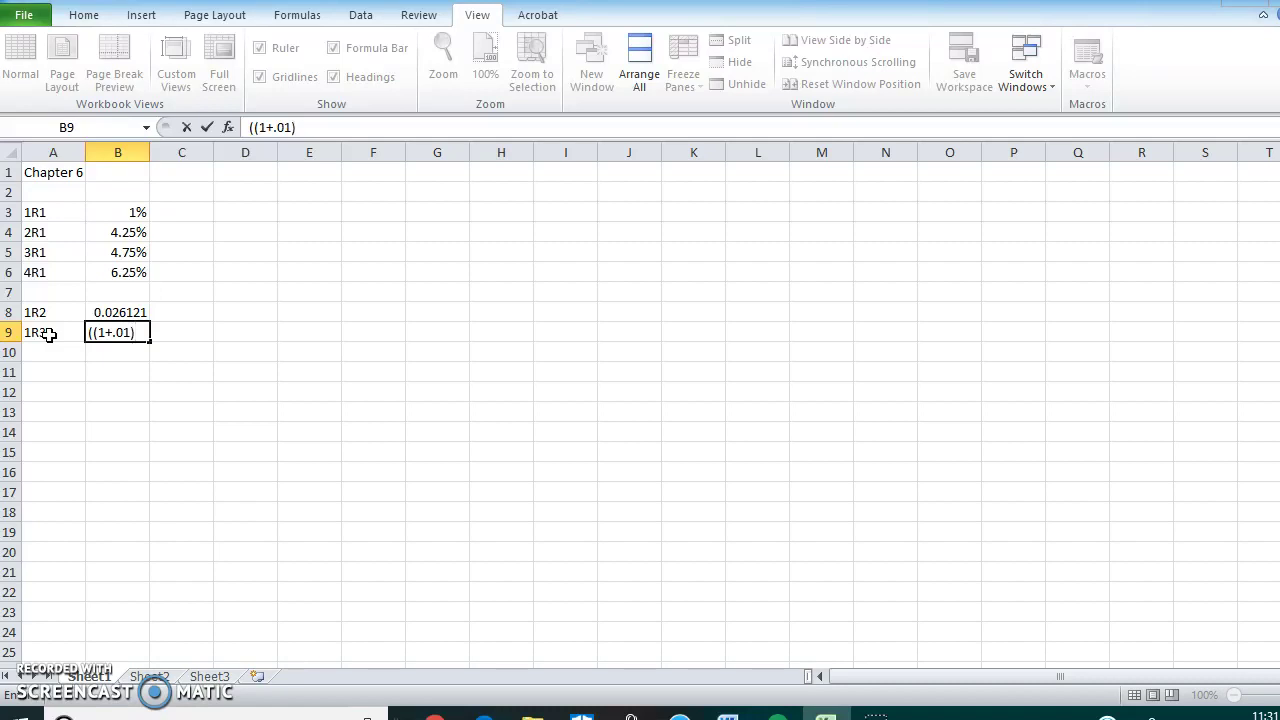
{"action": "type", "text": "*(1+.0425"}
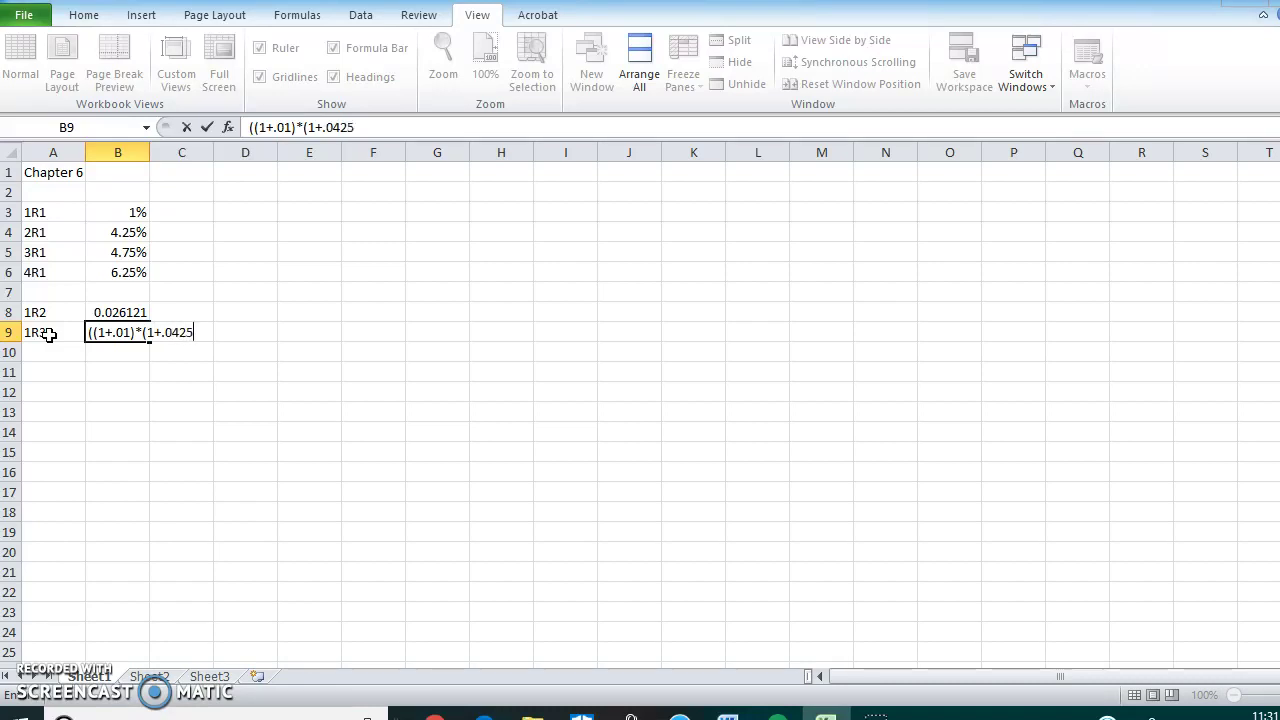
{"action": "type", "text": ")*("}
- Replace the literal rates .01 and .0425 in the B9 expression with the cell references B3 and B4
{"action": "left_click", "coordinate": [116, 332]}
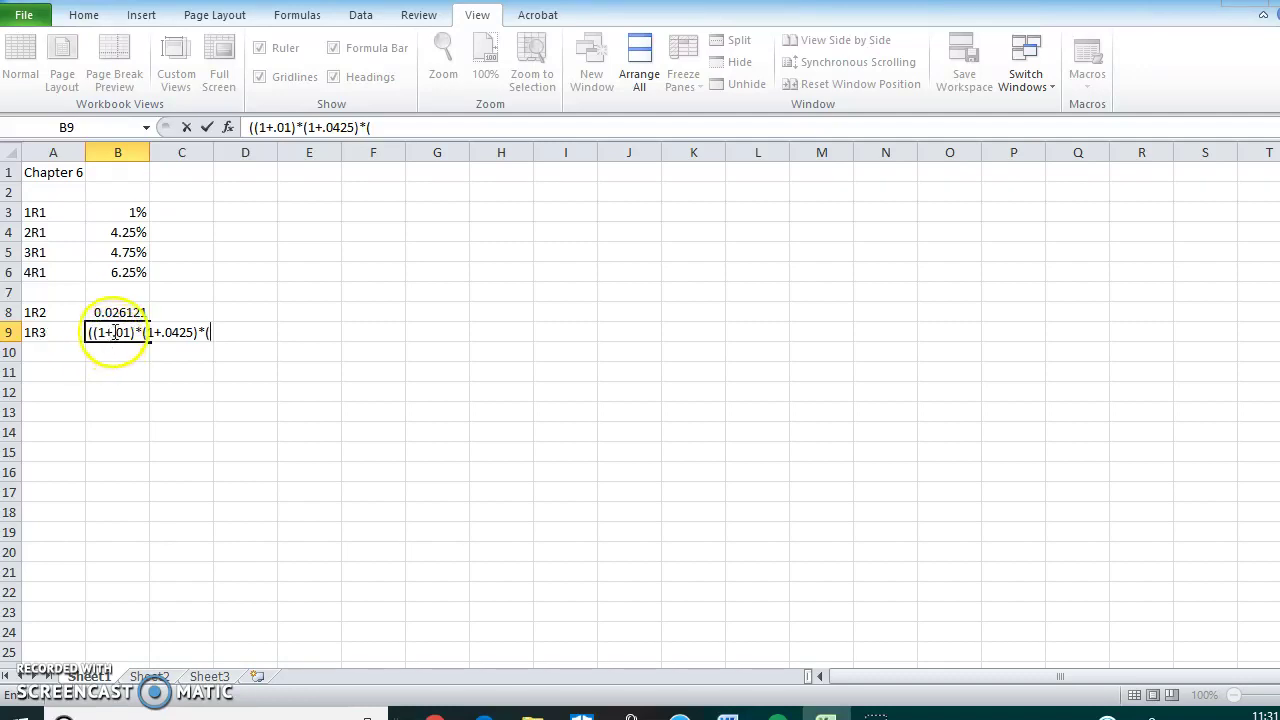
{"action": "left_click_drag", "start_coordinate": [116, 332], "coordinate": [129, 334]}
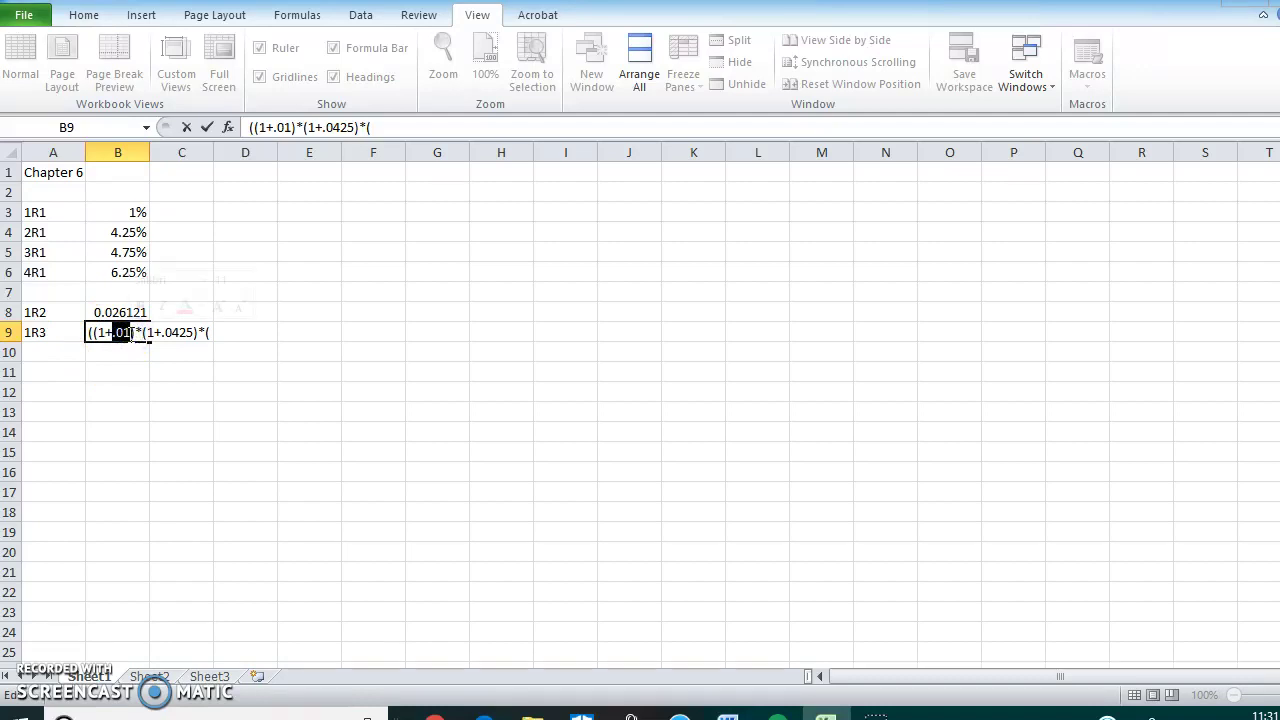
{"action": "type", "text": "B"}
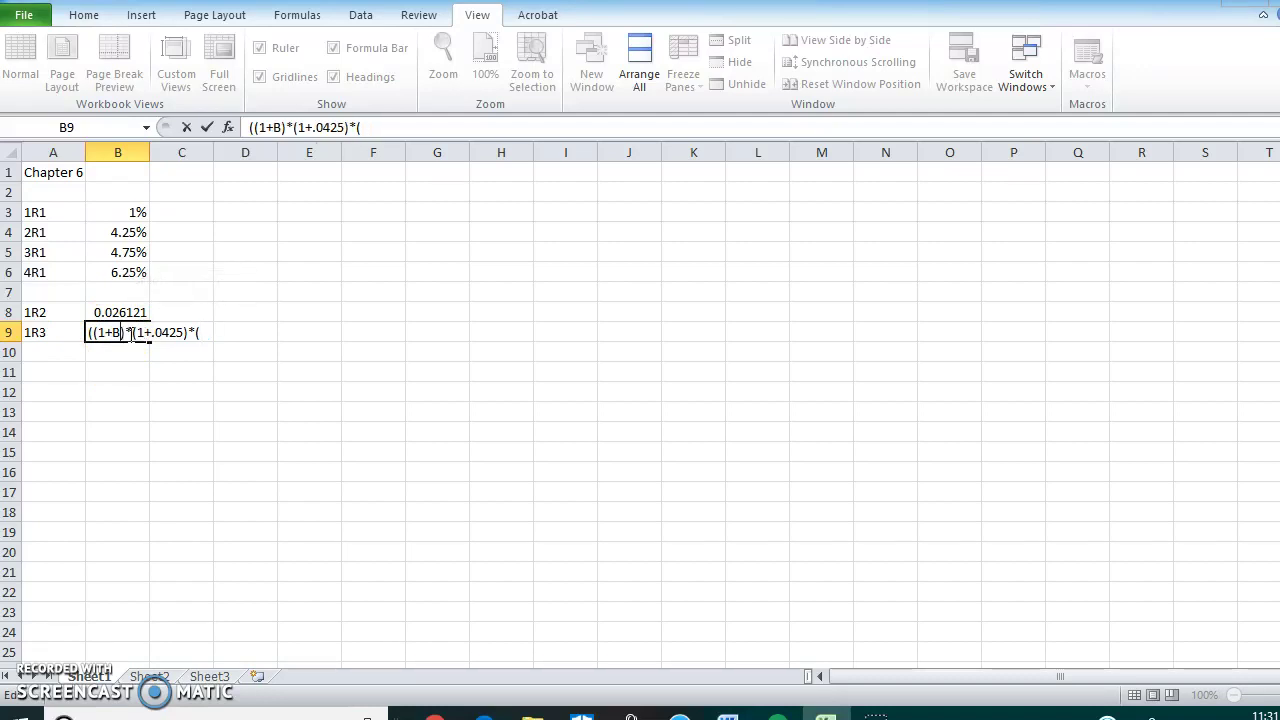
{"action": "type", "text": "3"}
{"action": "left_click", "coordinate": [160, 333]}
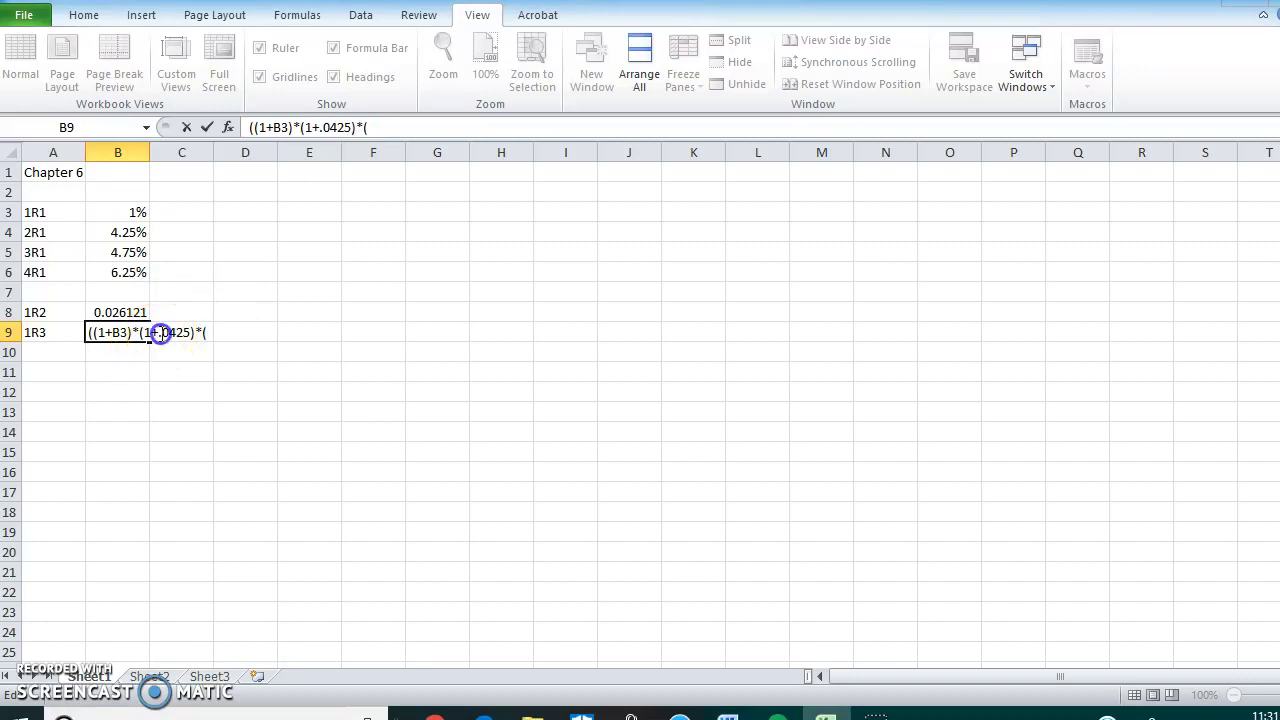
{"action": "left_click_drag", "start_coordinate": [160, 333], "coordinate": [186, 335]}
{"action": "type", "text": "B4"}
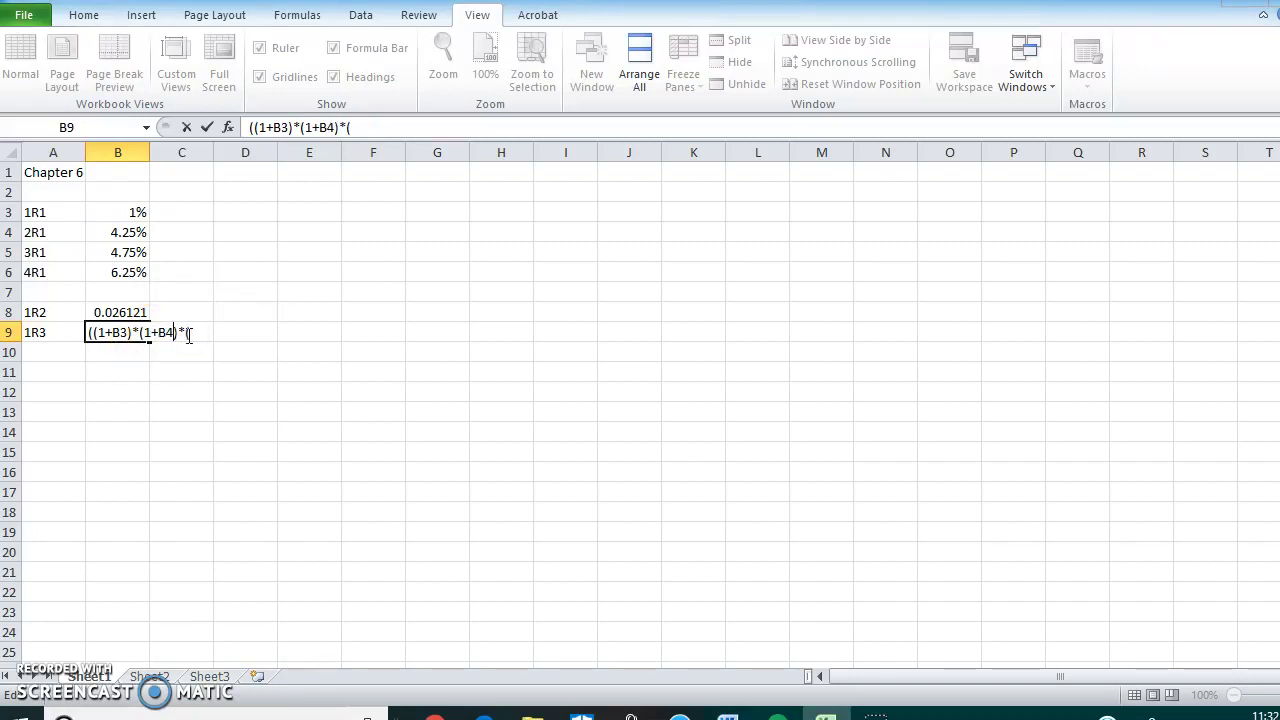
- Complete the B9 expression as ((1+B3)*(1+B4)*(1+b5))^(1/3)-1 and enter it
{"action": "left_click", "coordinate": [190, 335]}
{"action": "type", "text": "1+b5)"}
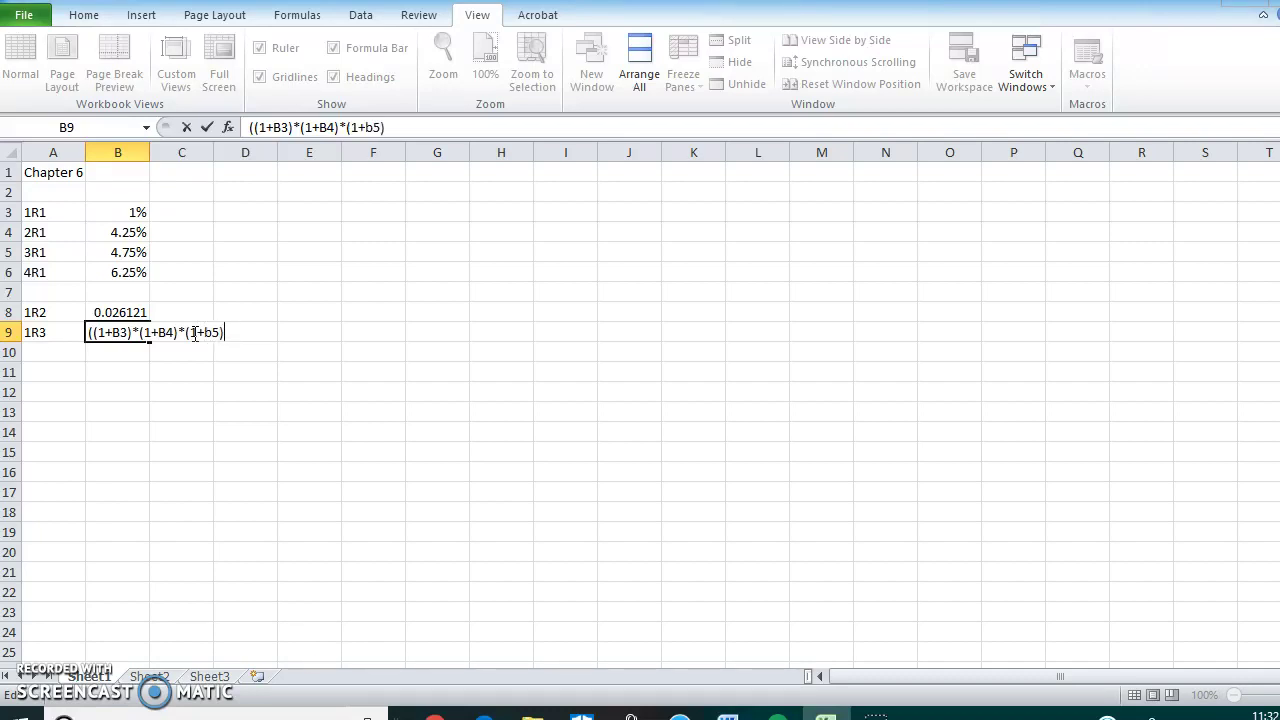
{"action": "type", "text": ")^(1/3"}
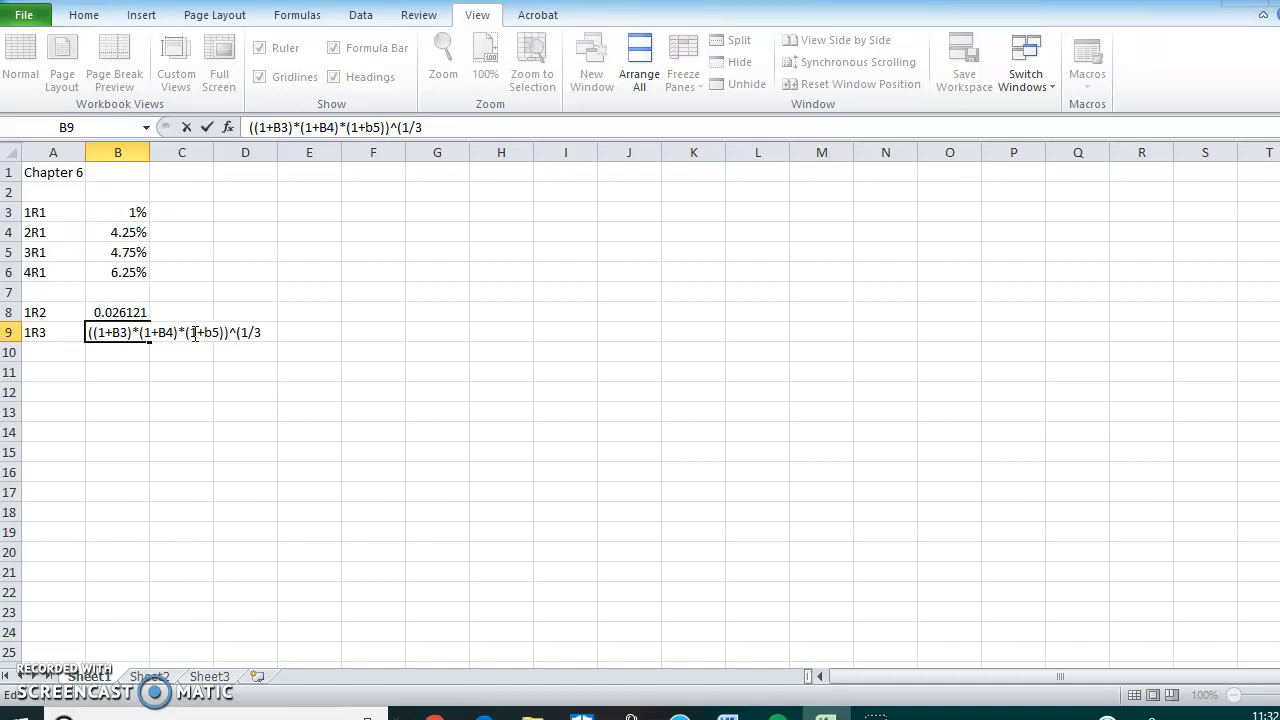
{"action": "type", "text": ")-1"}
{"action": "key", "text": "Return"}
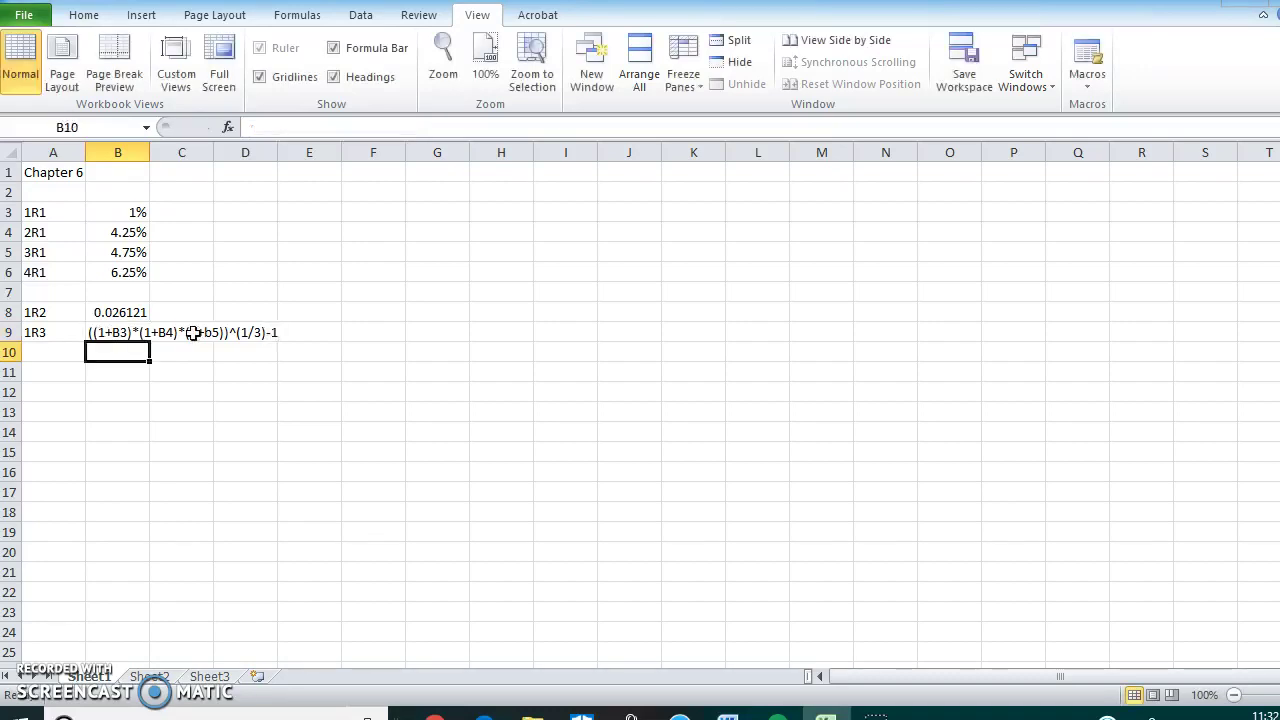
- Try to correct the B9 expression by re-entering its first two cell references as b3 and b4
{"action": "left_click", "coordinate": [124, 333]}
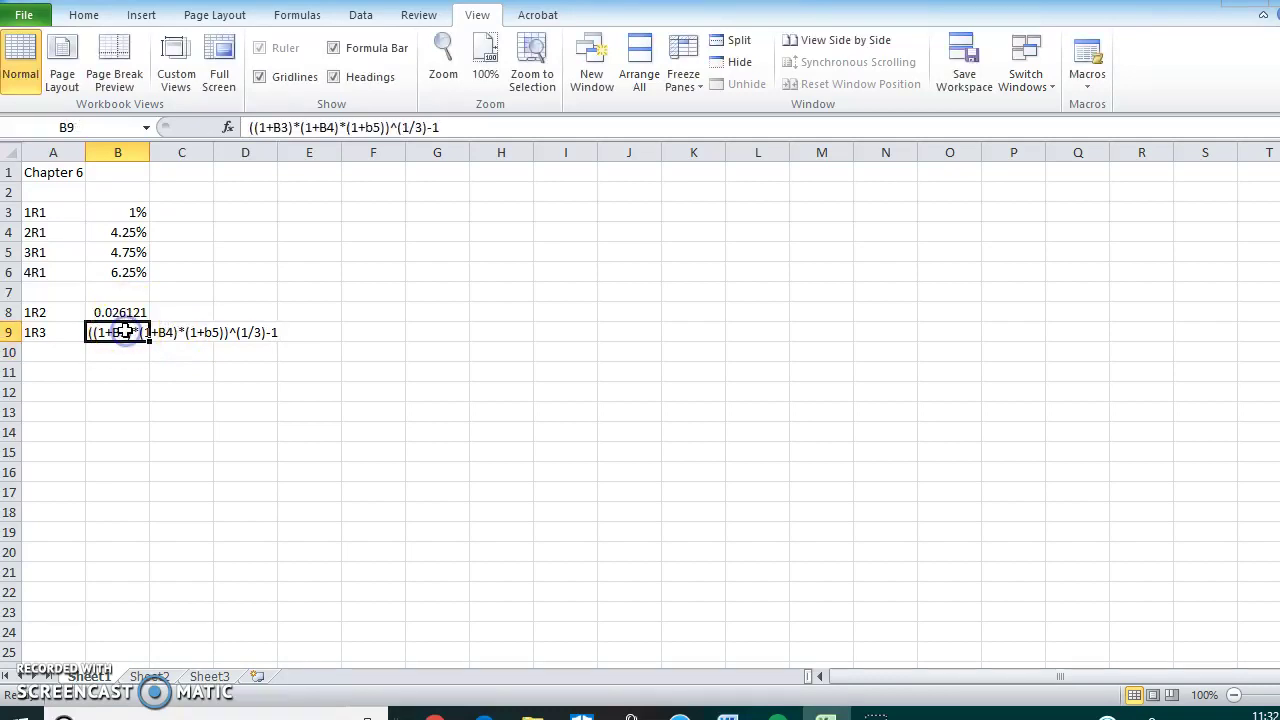
{"action": "key", "text": "Return"}
{"action": "left_click", "coordinate": [124, 333]}
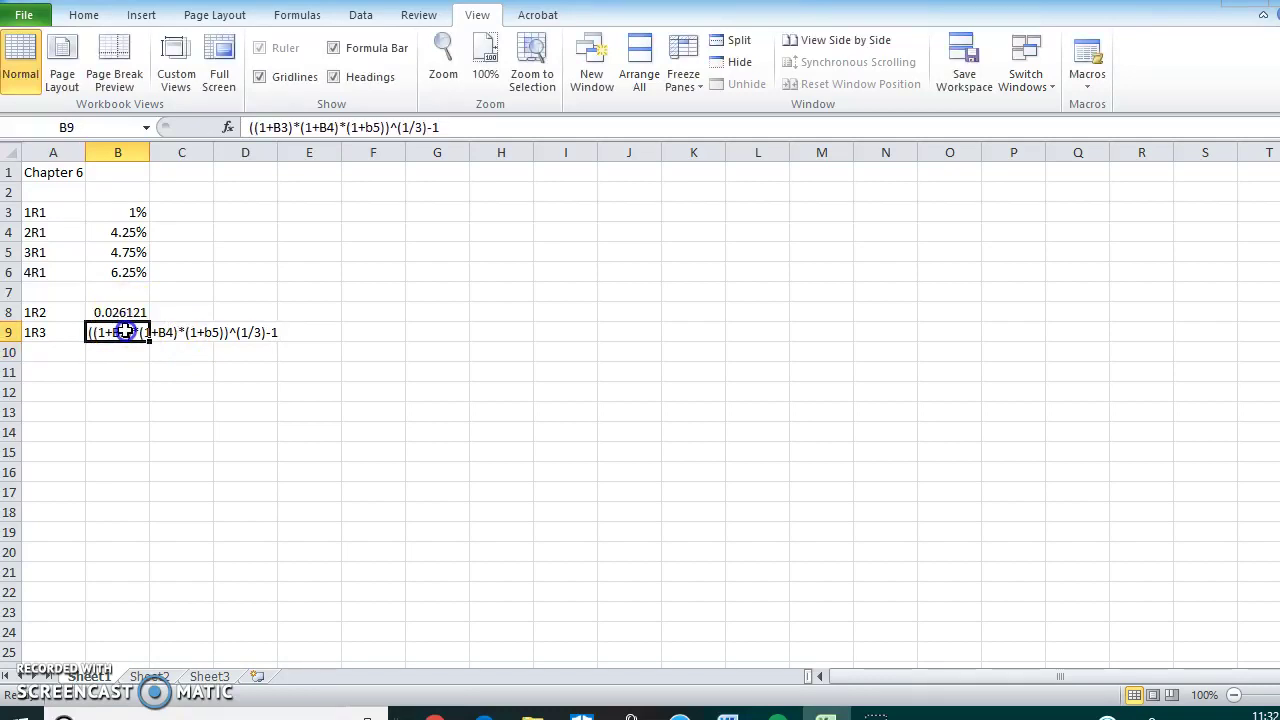
{"action": "double_click", "coordinate": [281, 127]}
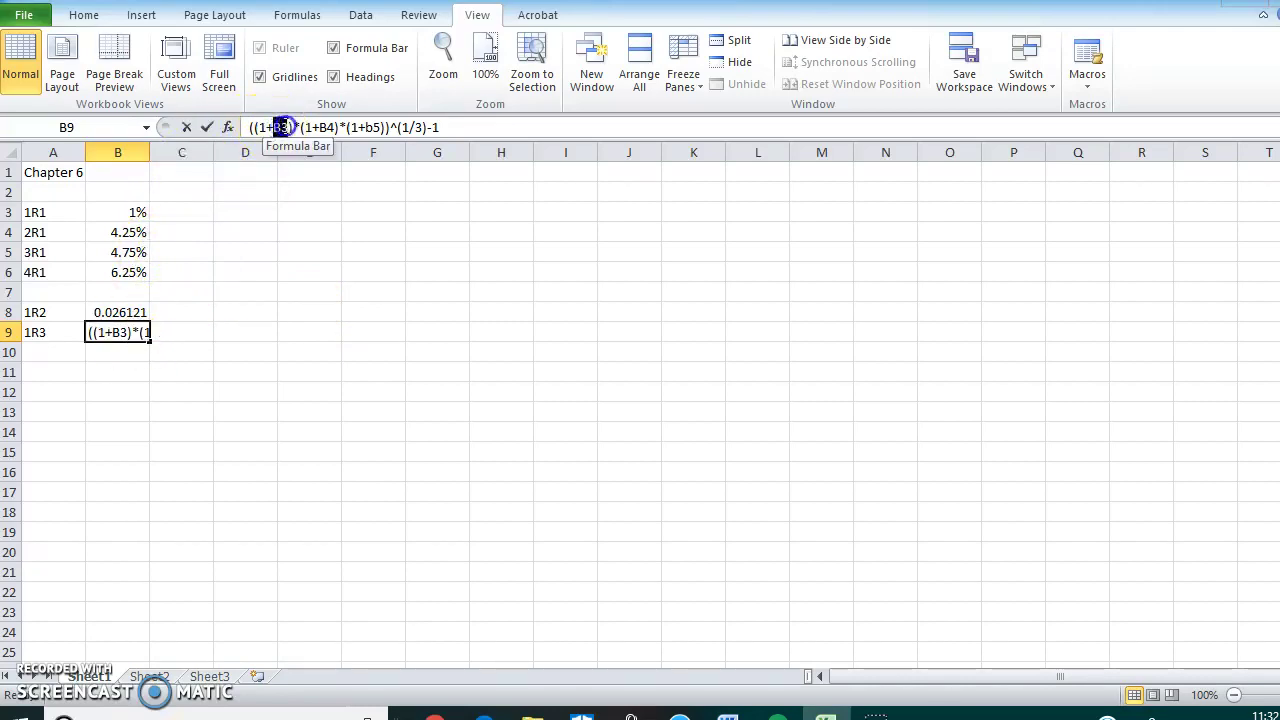
{"action": "type", "text": "b3"}
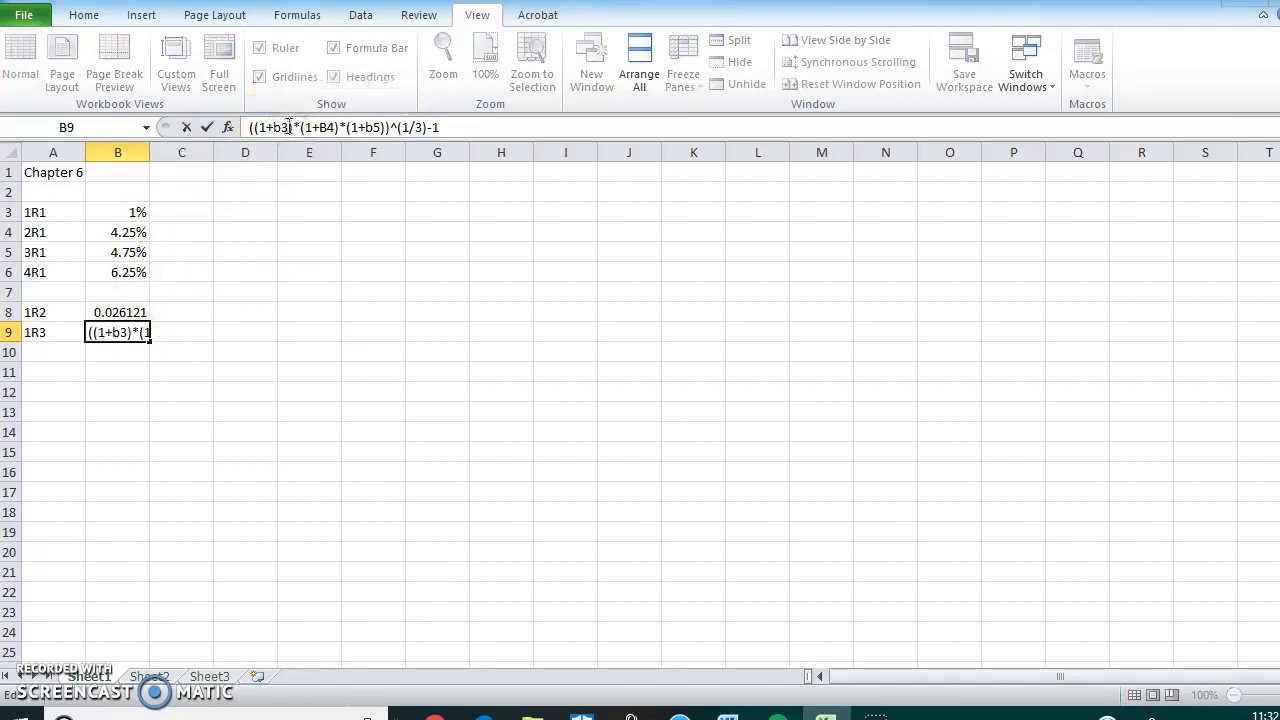
{"action": "double_click", "coordinate": [327, 127]}
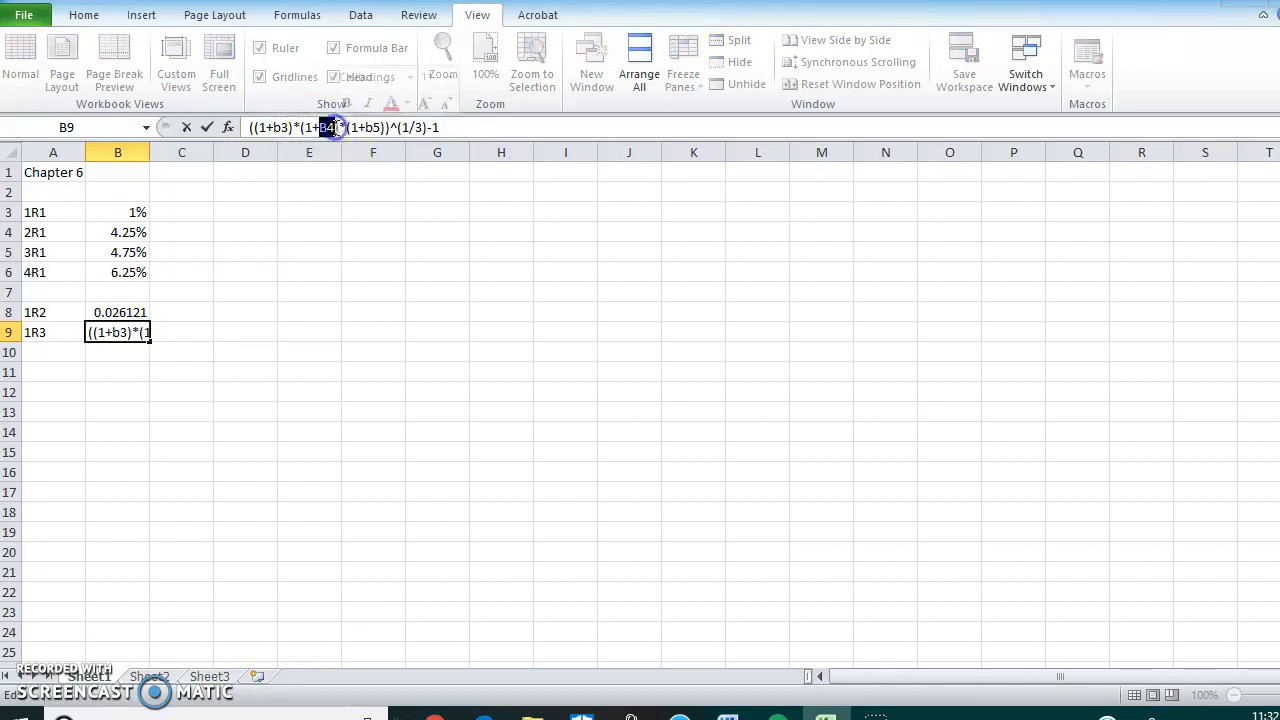
{"action": "type", "text": "b4"}
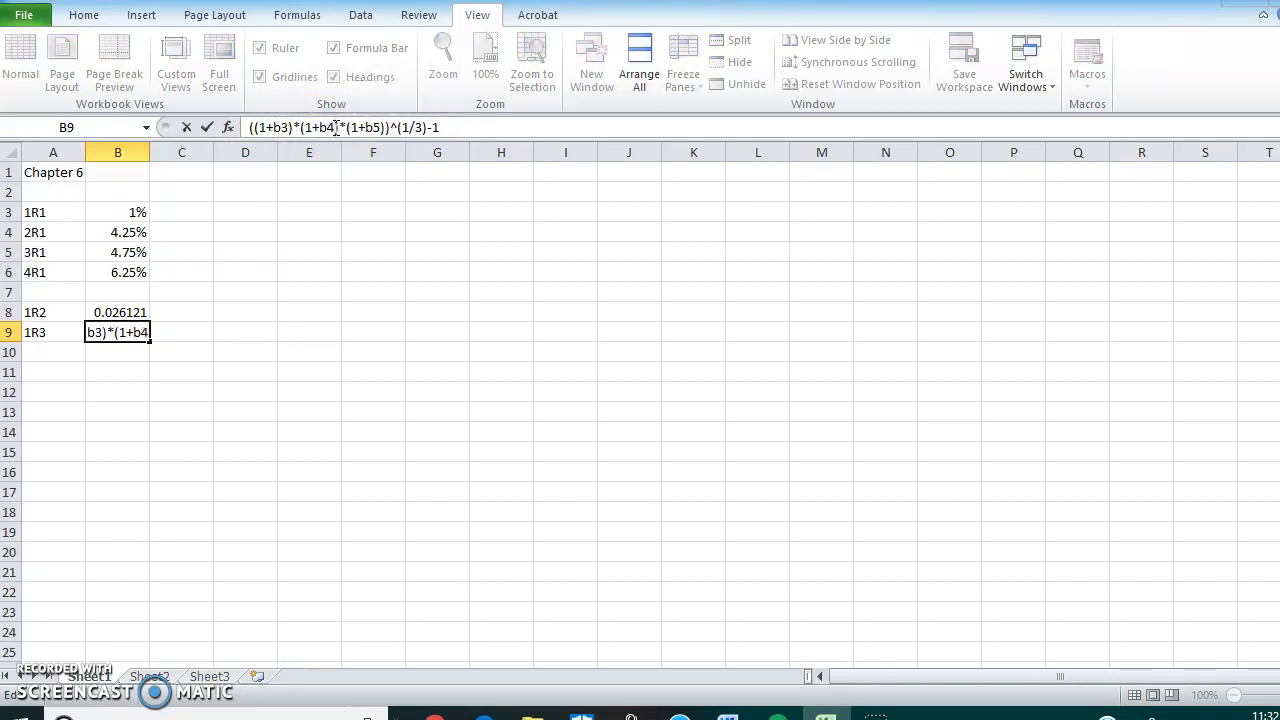
{"action": "left_click", "coordinate": [117, 358]}
- Try re-entering the B9 expression from scratch with ((1+b3)*(1, and clear the label and the entry from A9:B9
{"action": "left_click", "coordinate": [116, 333]}
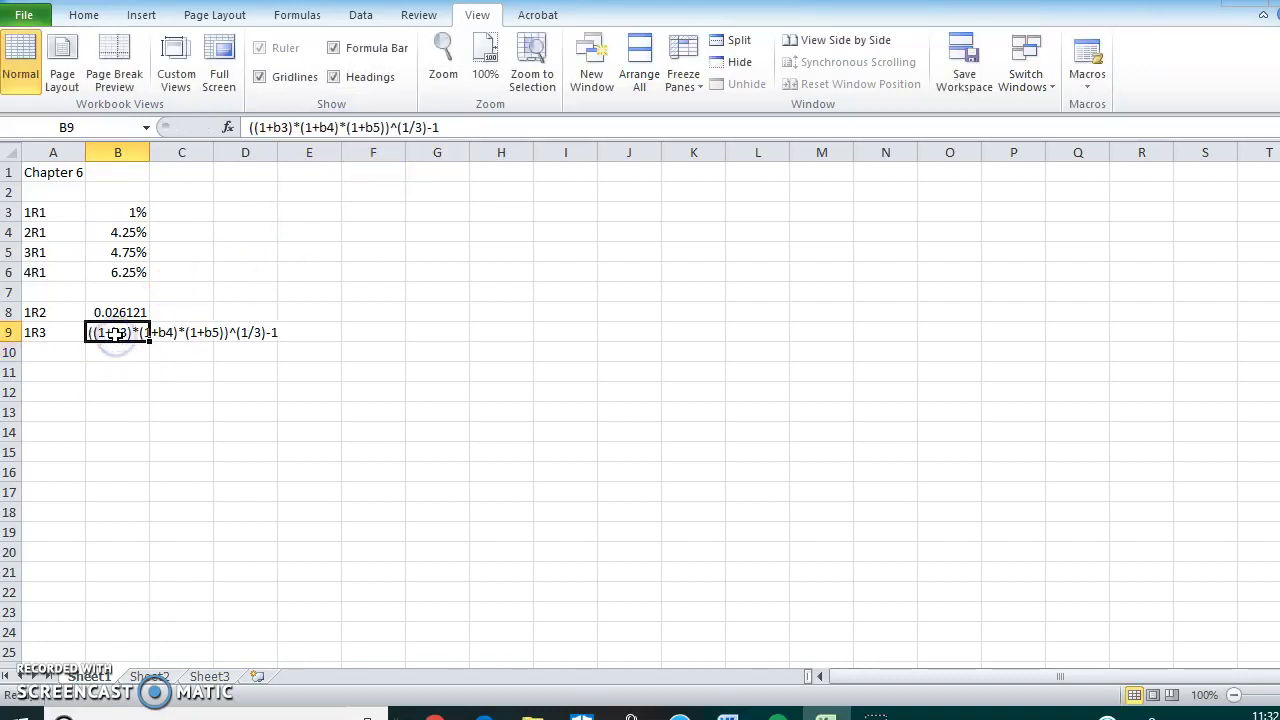
{"action": "key", "text": "Delete"}
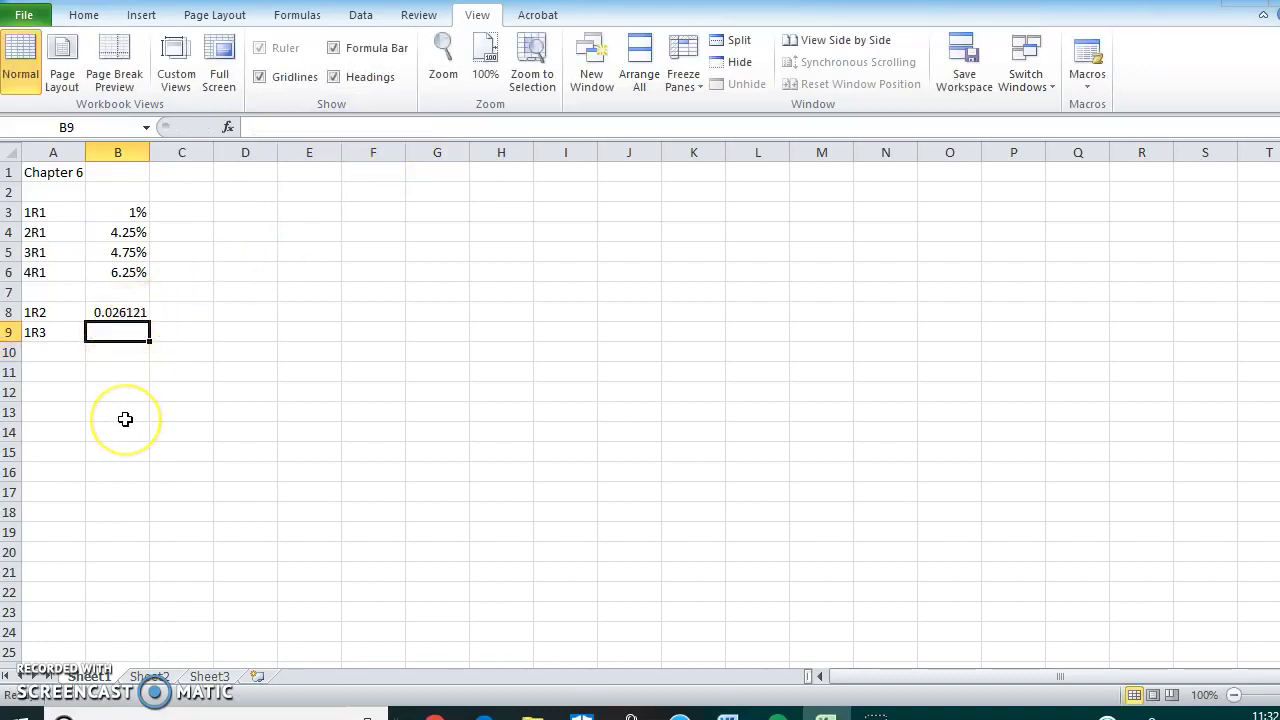
{"action": "type", "text": "(("}
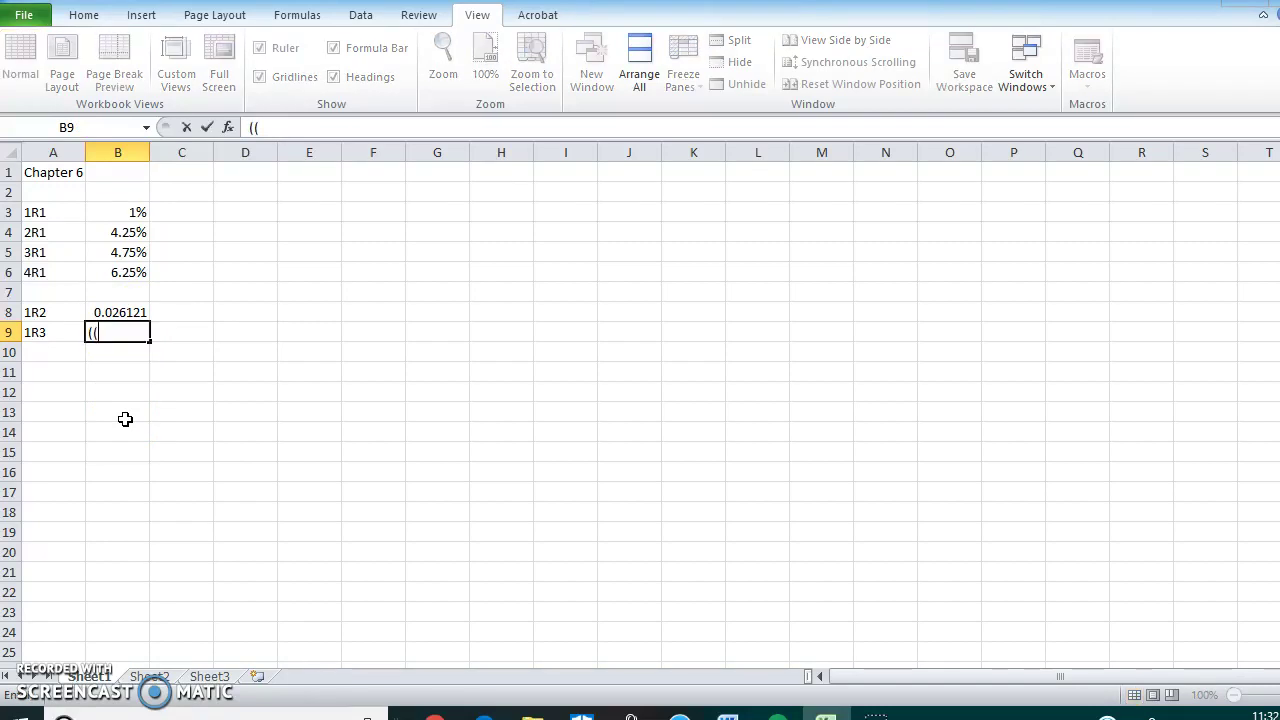
{"action": "type", "text": "1+b3)*(1"}
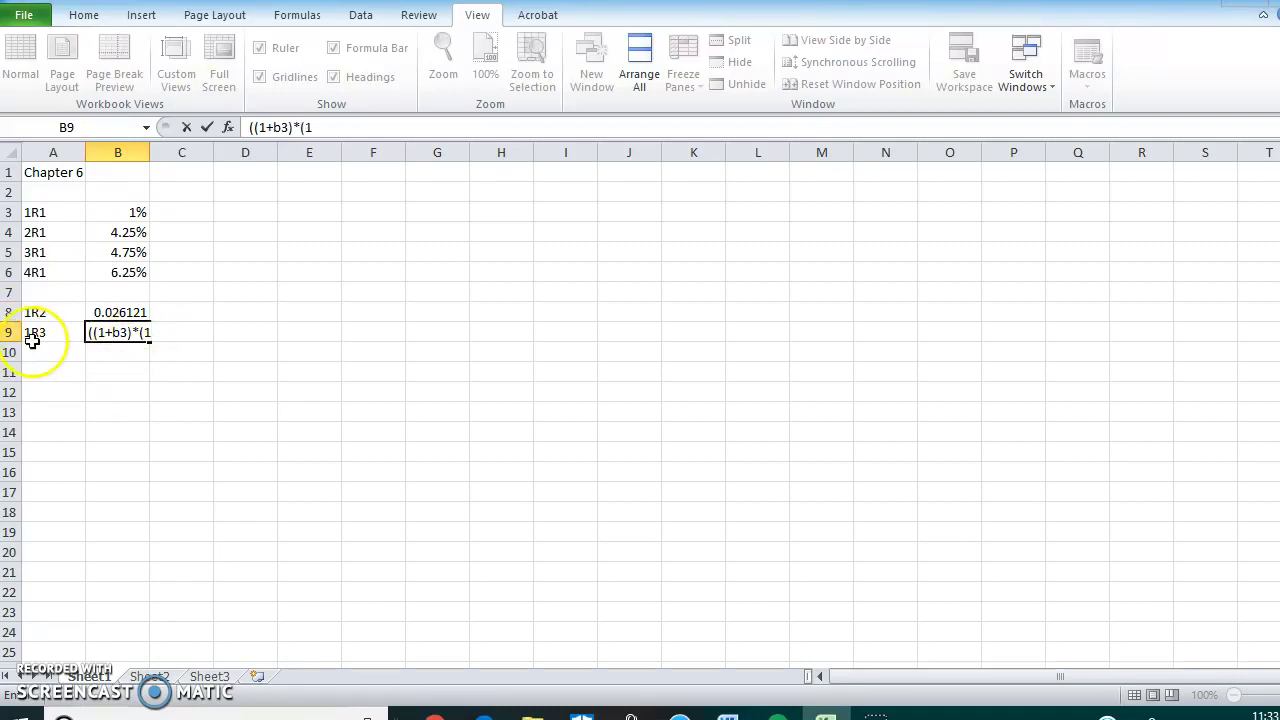
{"action": "left_click_drag", "start_coordinate": [36, 336], "coordinate": [103, 336]}
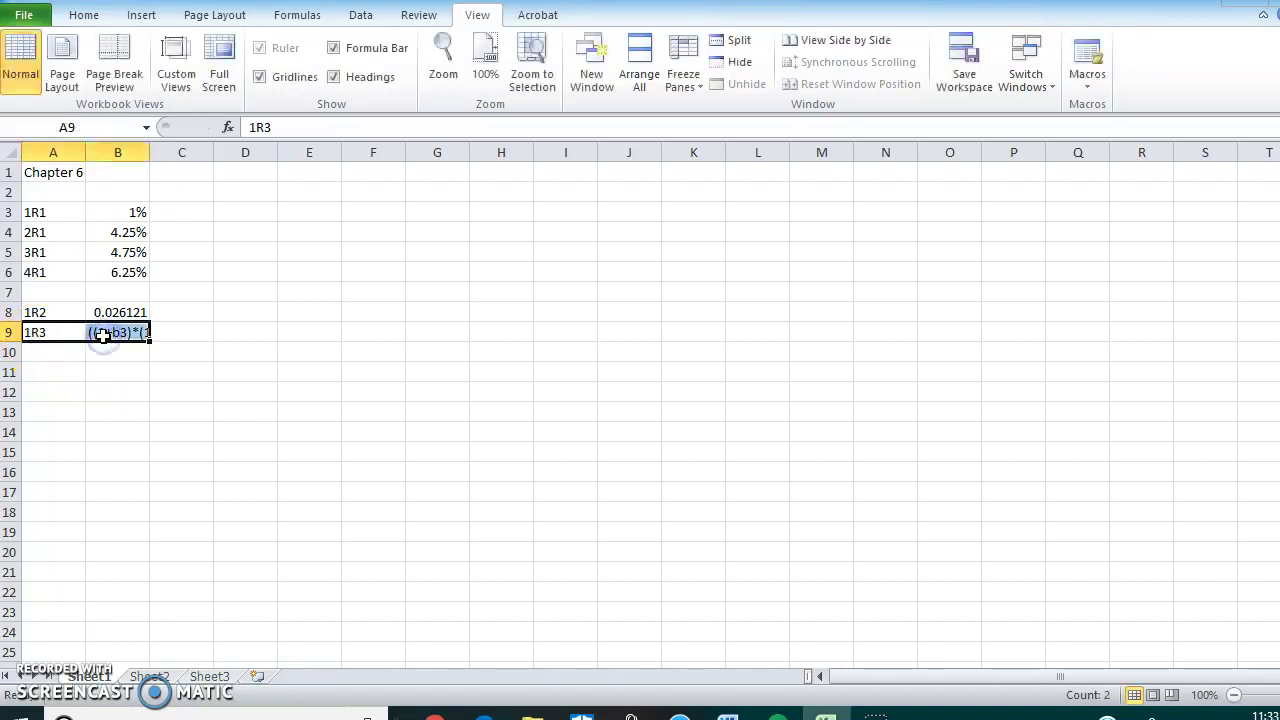
{"action": "key", "text": "Delete"}
- Enter the label 1R3 in cell A10, leaving a blank row below 1R2
{"action": "left_click", "coordinate": [46, 368]}
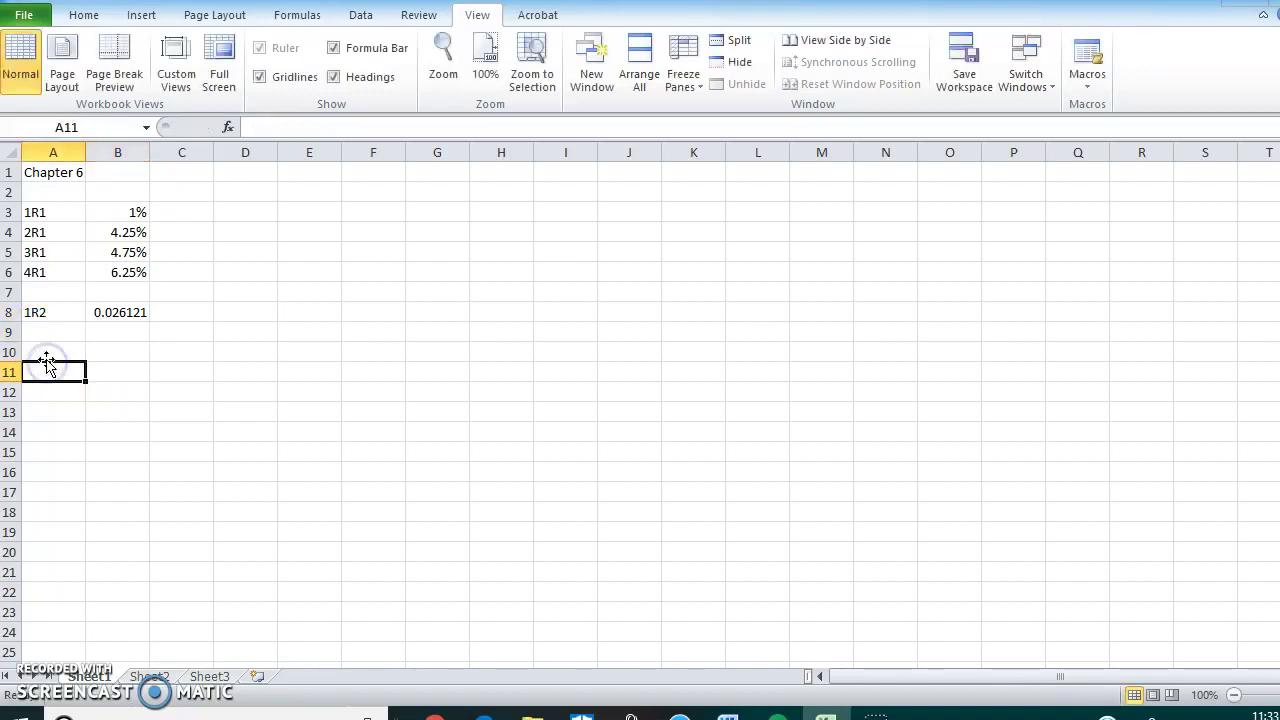
{"action": "left_click", "coordinate": [46, 352]}
{"action": "type", "text": "1"}
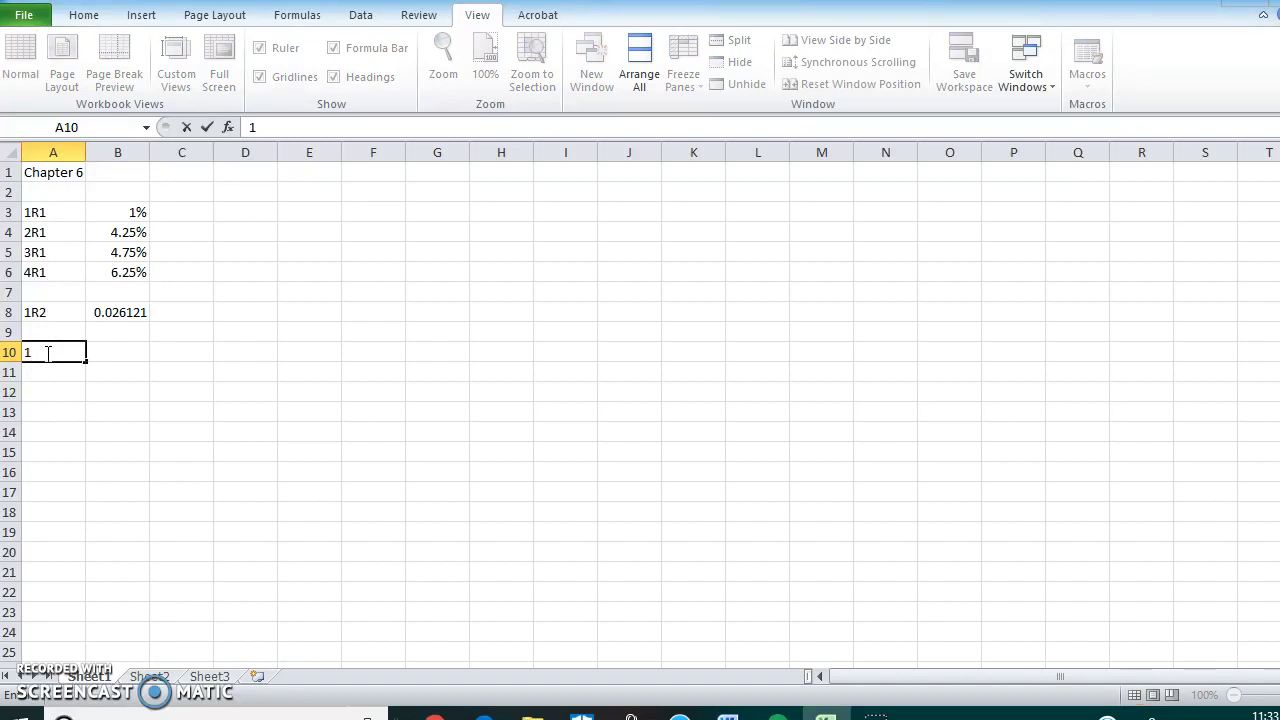
{"action": "type", "text": "R2"}
{"action": "key", "text": "BackSpace"}
{"action": "type", "text": "3"}
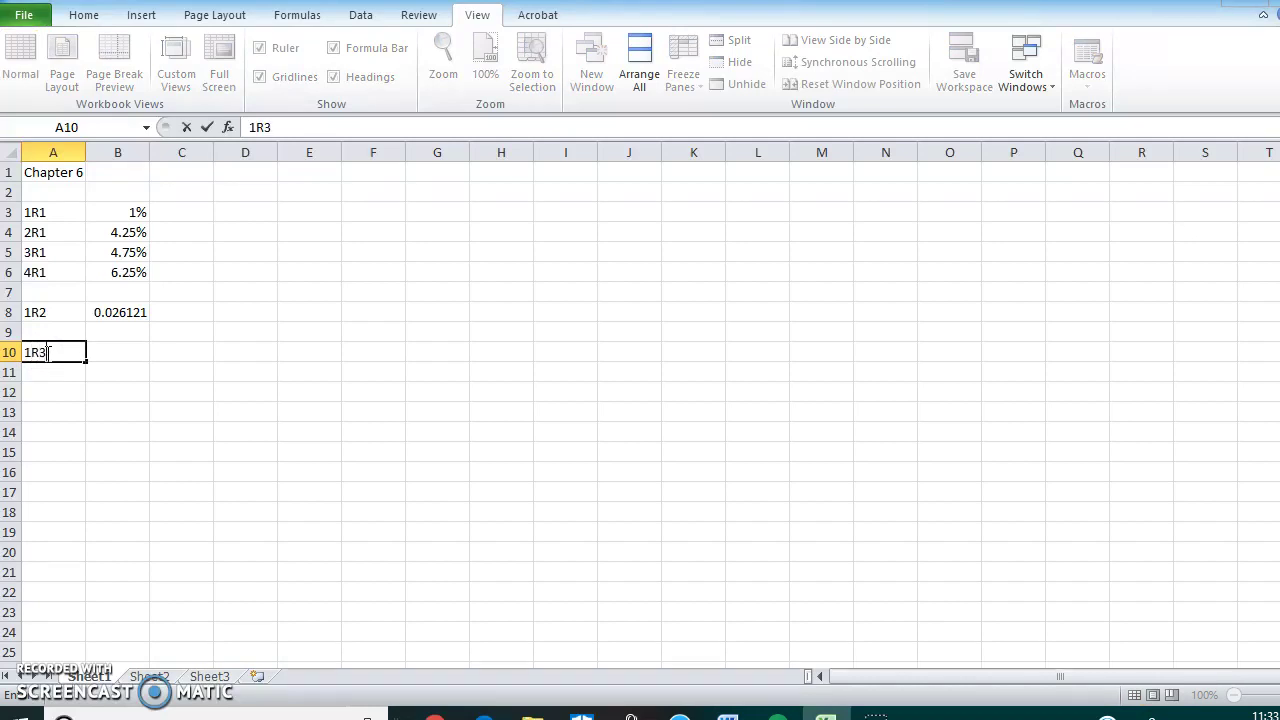
{"action": "key", "text": "Tab"}
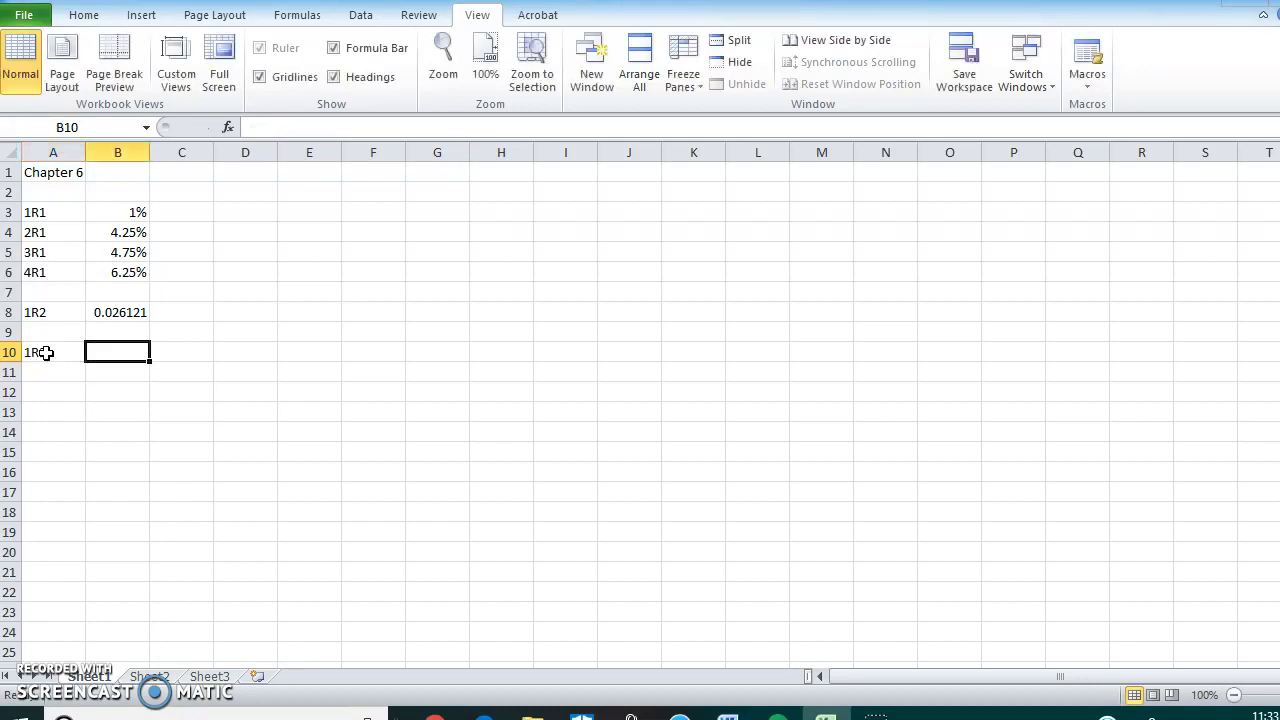
- Calculate the three-year rate in B10 with the formula =((1+b3)*(1+b4)*(1+b5))^(1/3)-1
{"action": "type", "text": "="}
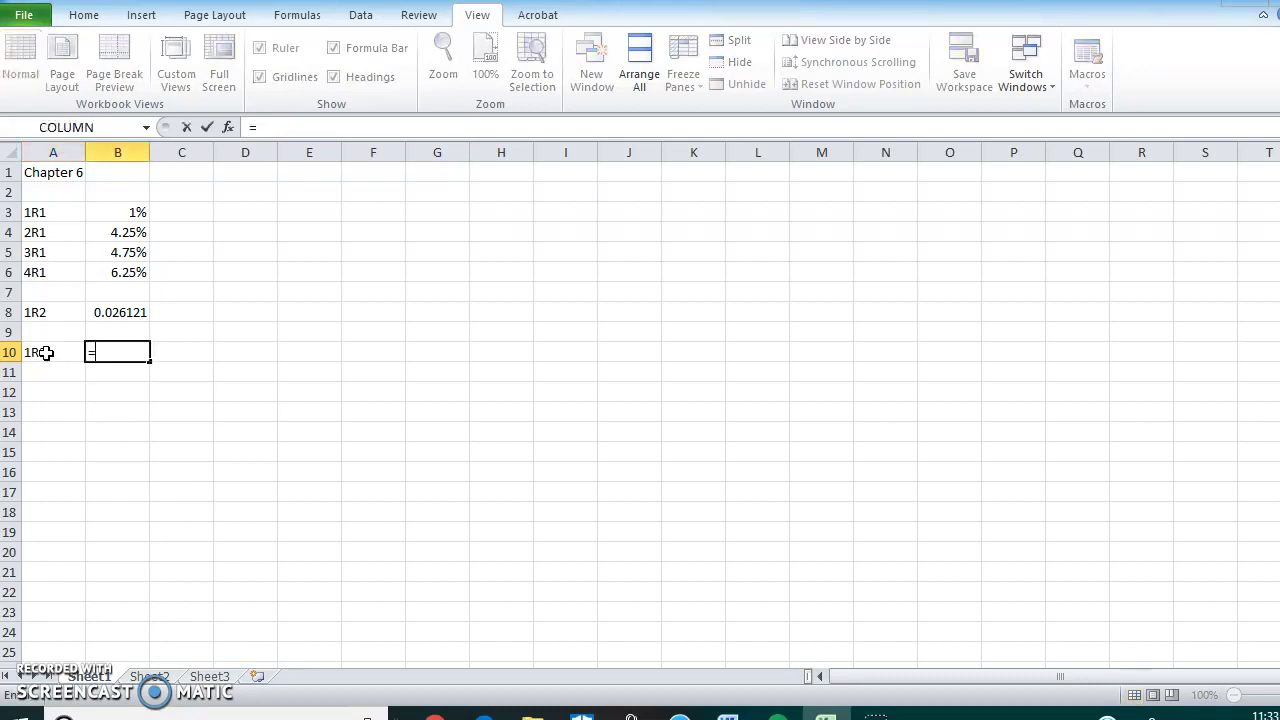
{"action": "type", "text": "((1+"}
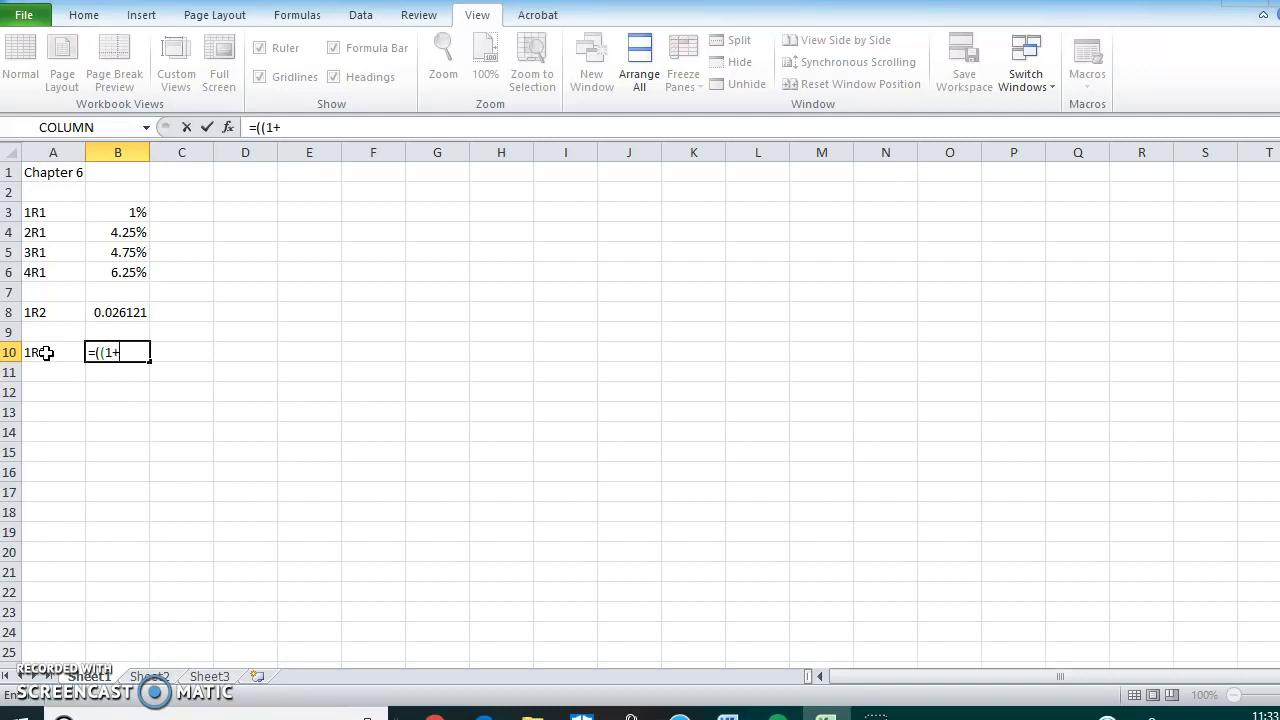
{"action": "type", "text": "b3"}
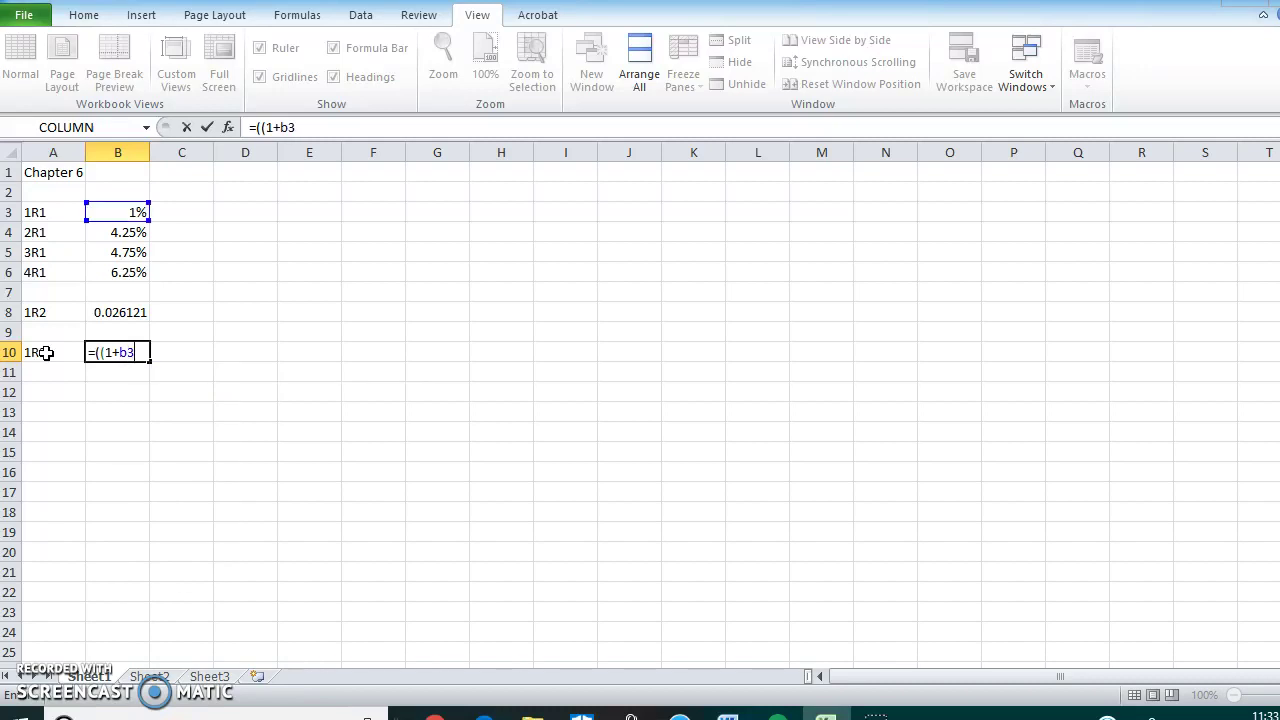
{"action": "type", "text": ")*(1+b4"}
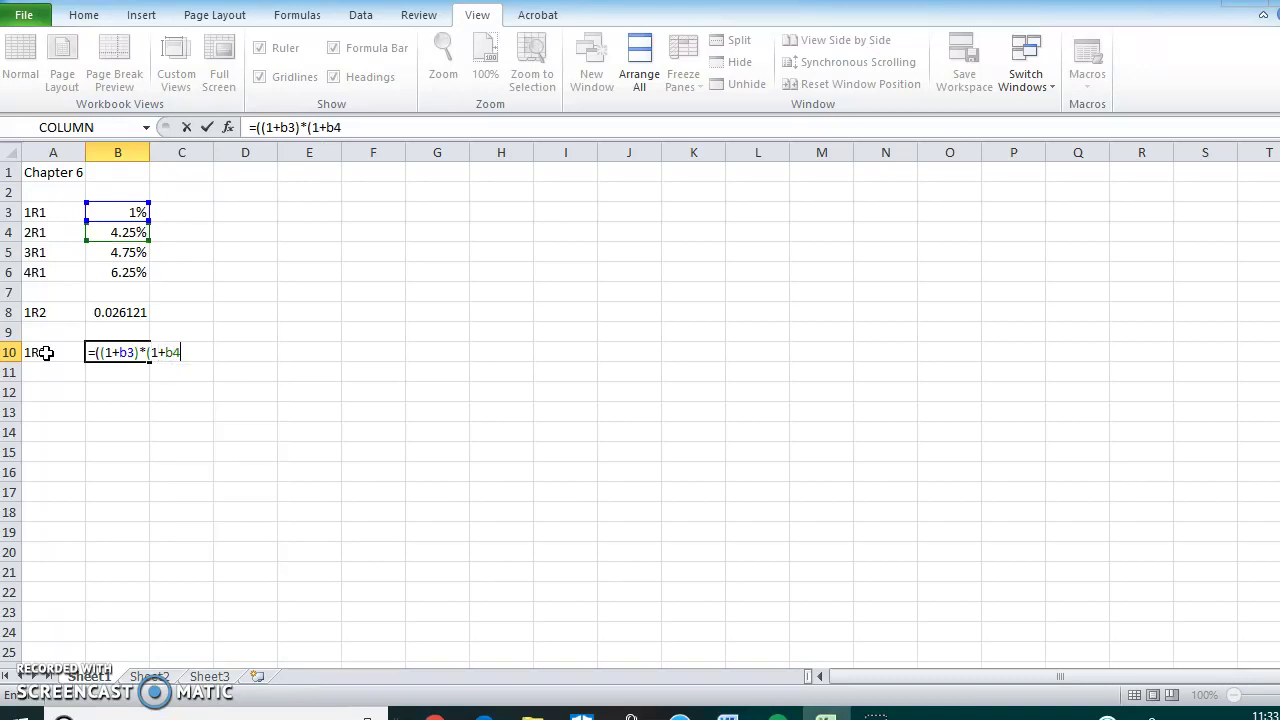
{"action": "type", "text": ")*(1+b5))"}
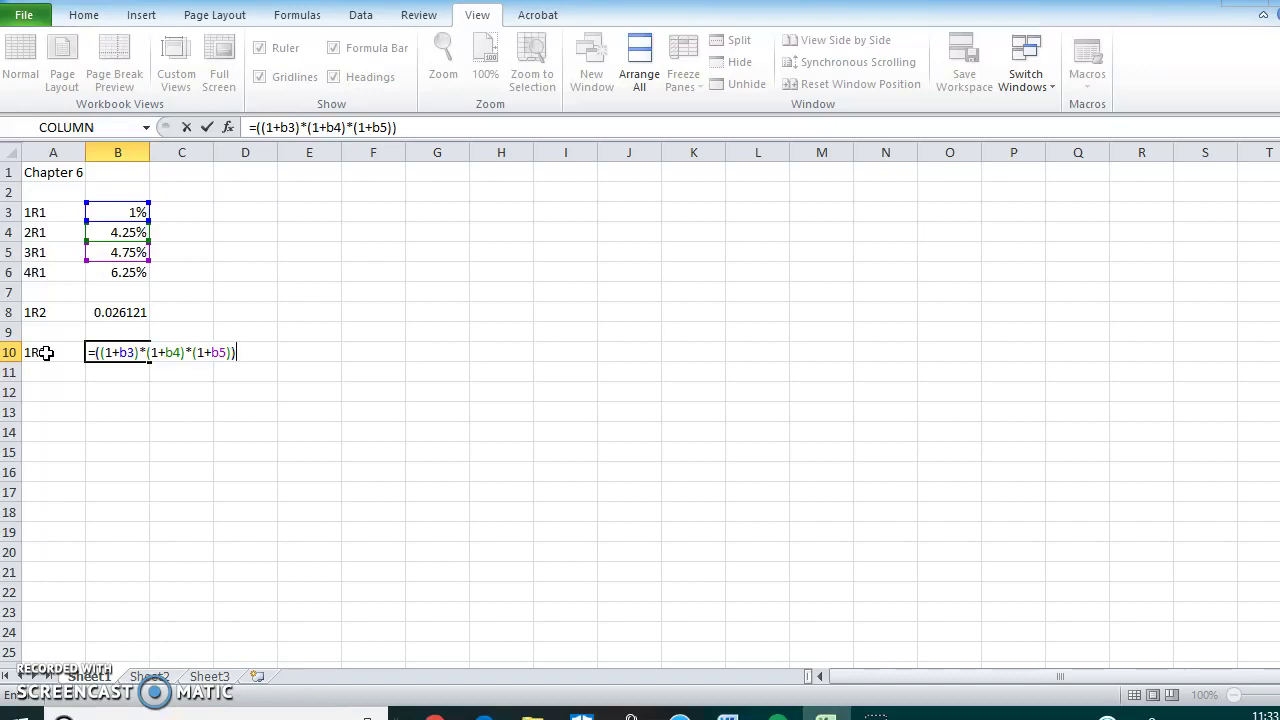
{"action": "type", "text": "^(1/3)-1"}
{"action": "key", "text": "Return"}
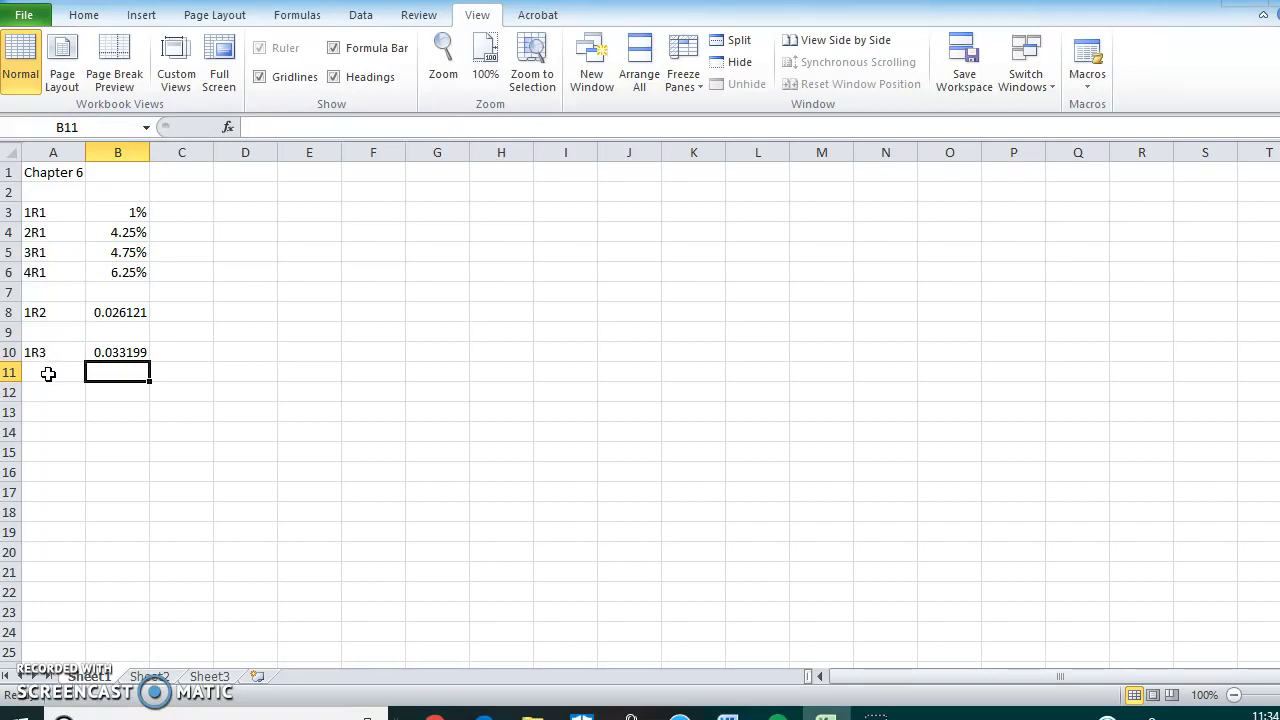
- Enter the label 1R4 in cell A12, leaving a blank row below 1R3
{"action": "left_click", "coordinate": [51, 391]}
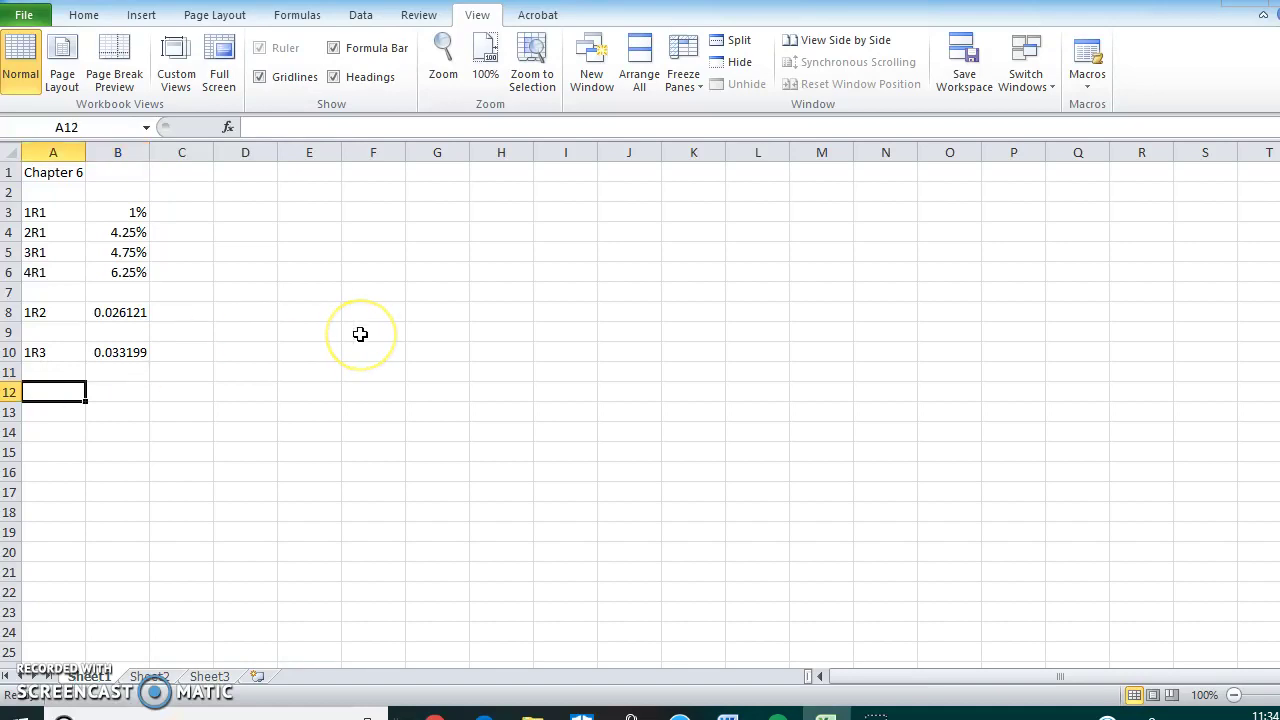
{"action": "type", "text": "1R4"}
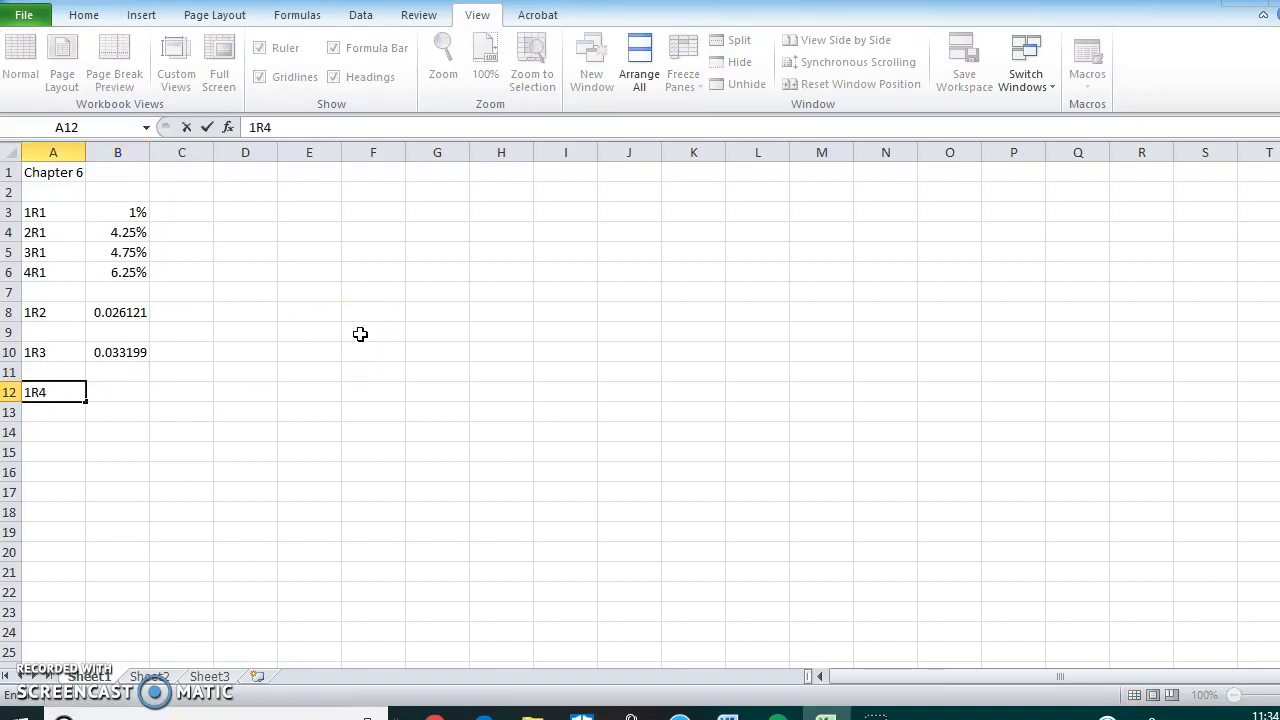
{"action": "key", "text": "Tab"}
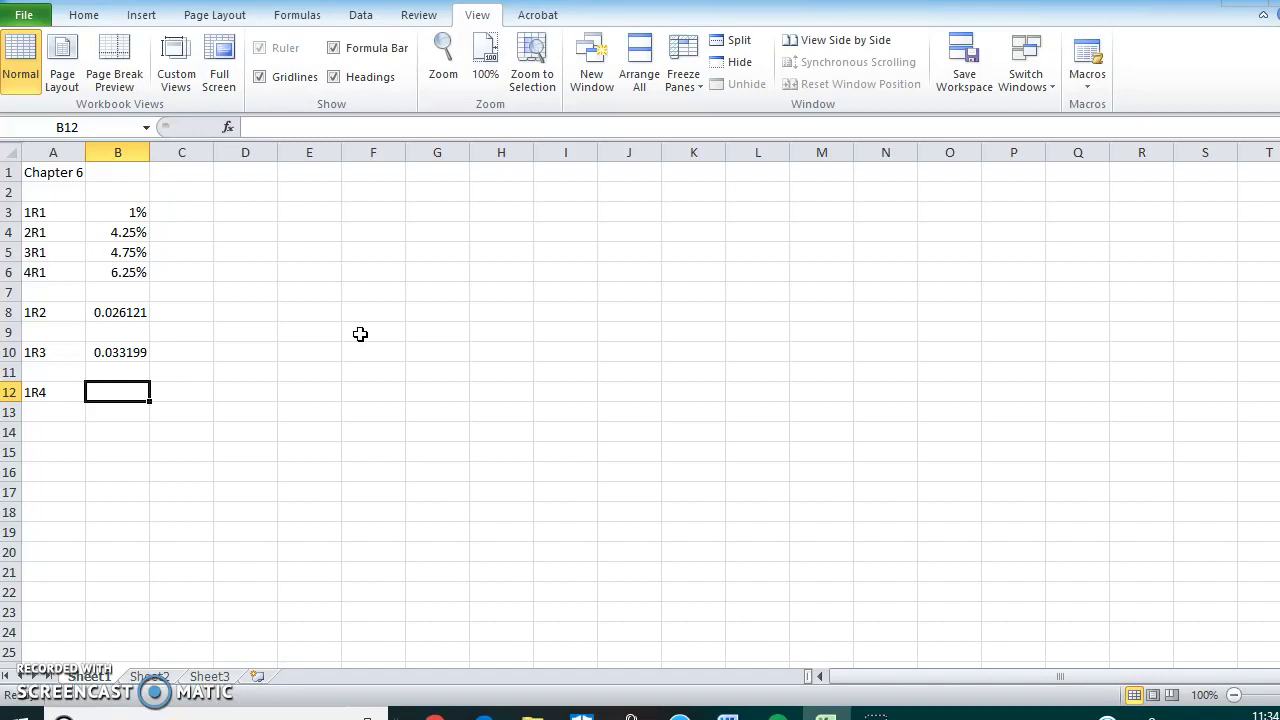
- Calculate the four-year rate in B12 with the formula =((1+b3)*(1+b4)*(1+b5)*(1+b6))^(1/4)-1
{"action": "type", "text": "="}
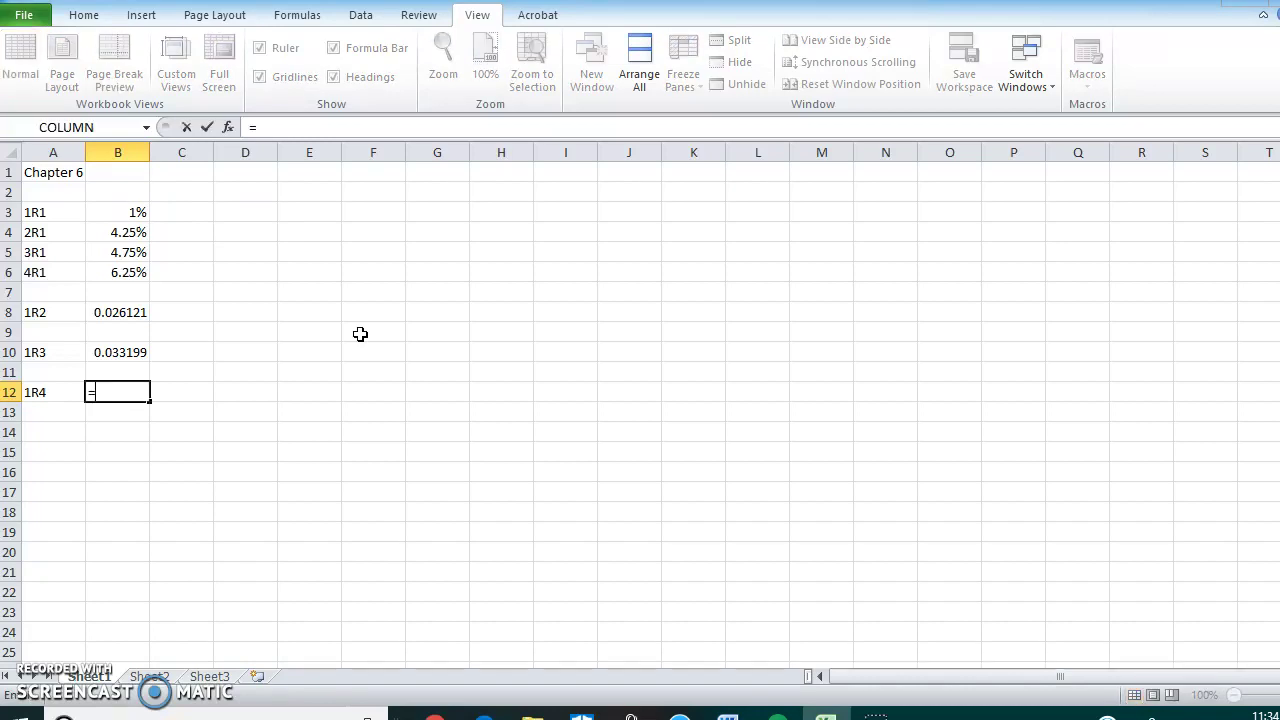
{"action": "type", "text": "((1+b"}
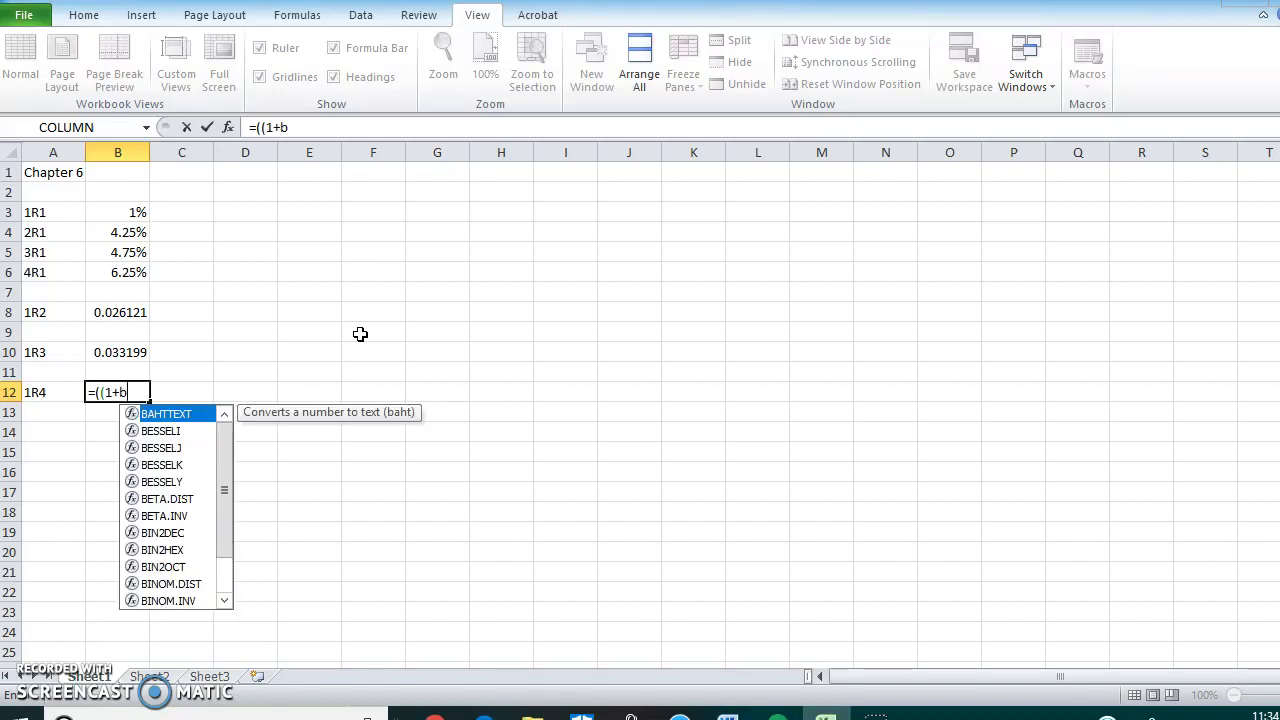
{"action": "type", "text": "3)*"}
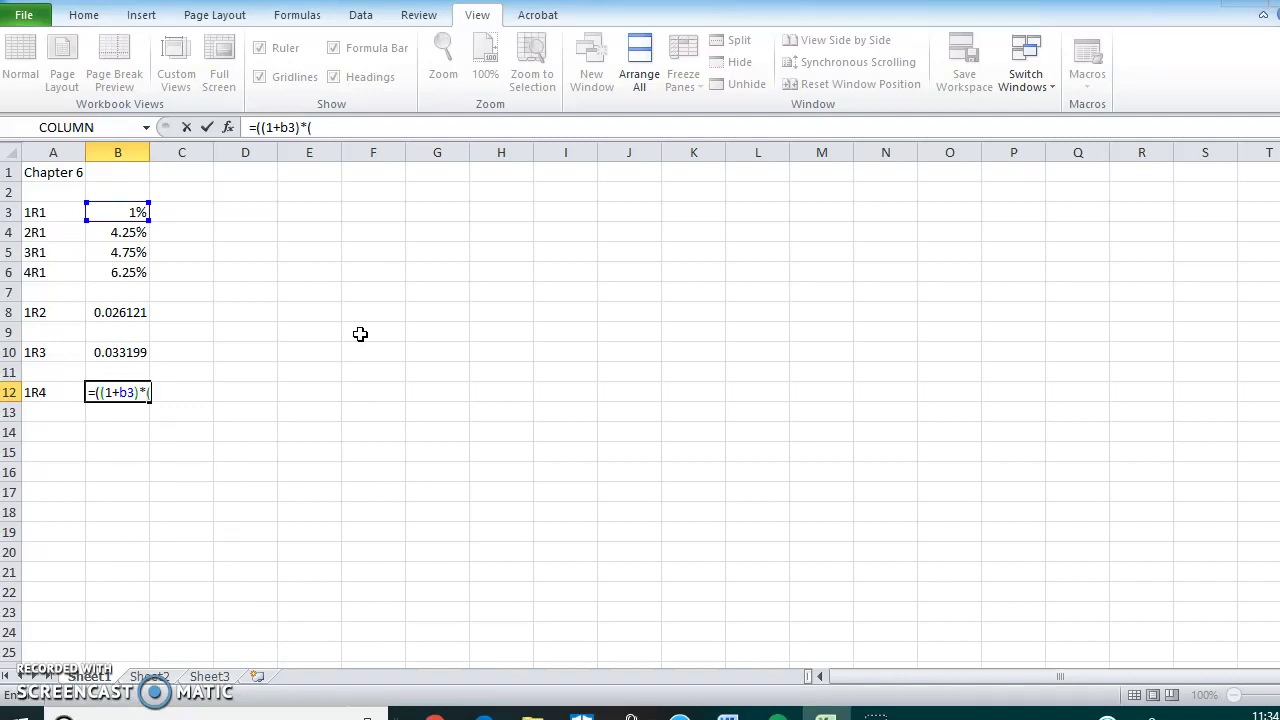
{"action": "type", "text": "(1_b"}
{"action": "type", "text": "4"}
{"action": "key", "text": "BackSpace"}
{"action": "key", "text": "BackSpace"}
{"action": "key", "text": "BackSpace"}
{"action": "type", "text": "+b4)*(1+b5"}
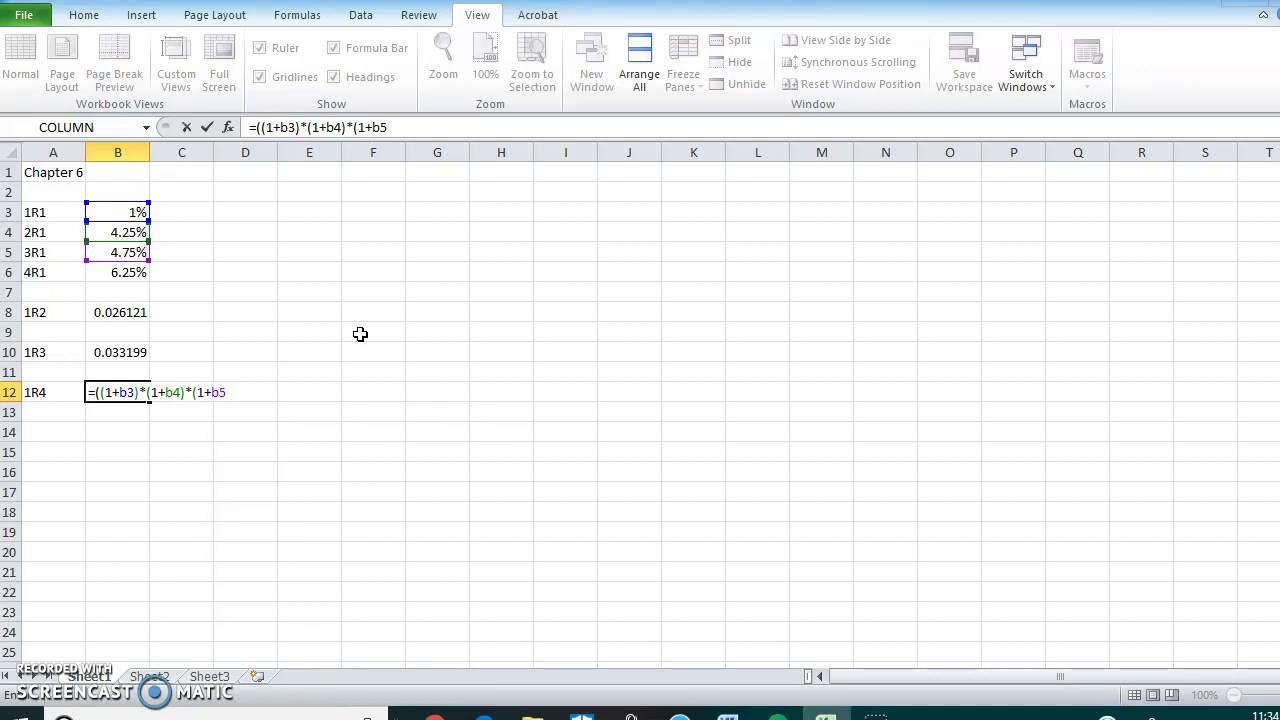
{"action": "type", "text": ")*(1+b6"}
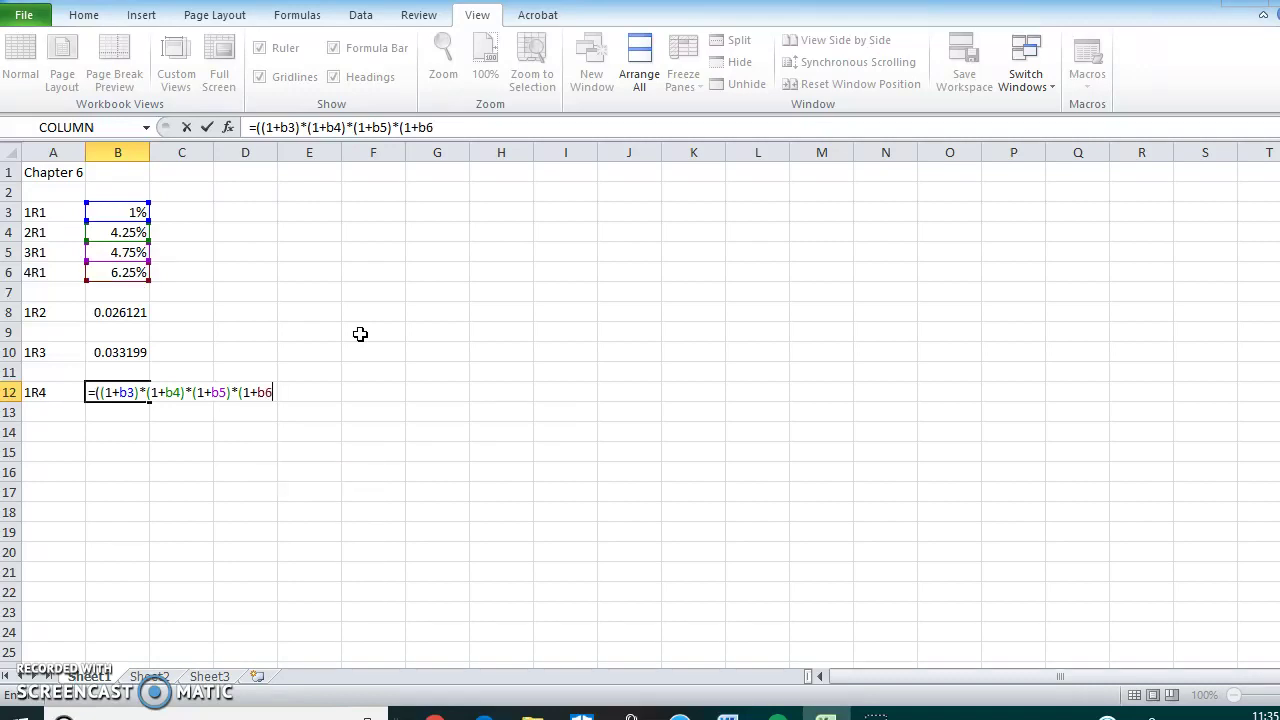
{"action": "type", "text": "))^(1/4)-"}
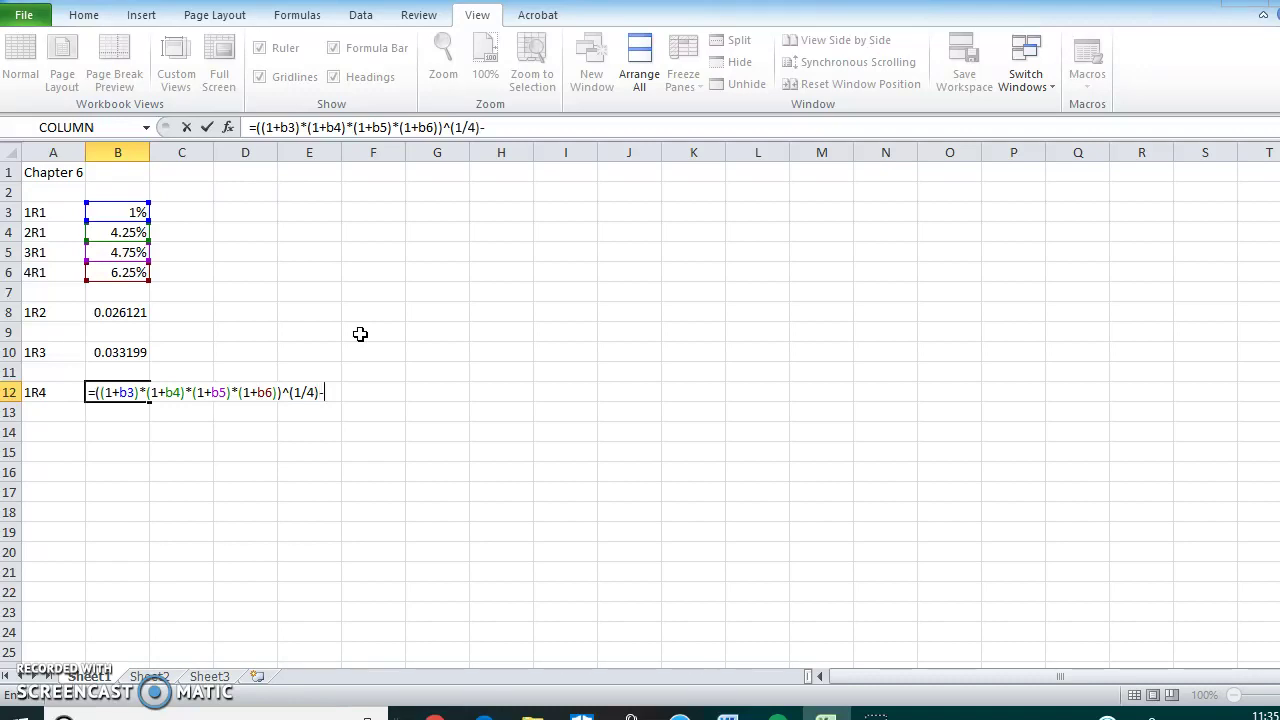
{"action": "type", "text": "1"}
{"action": "key", "text": "Return"}
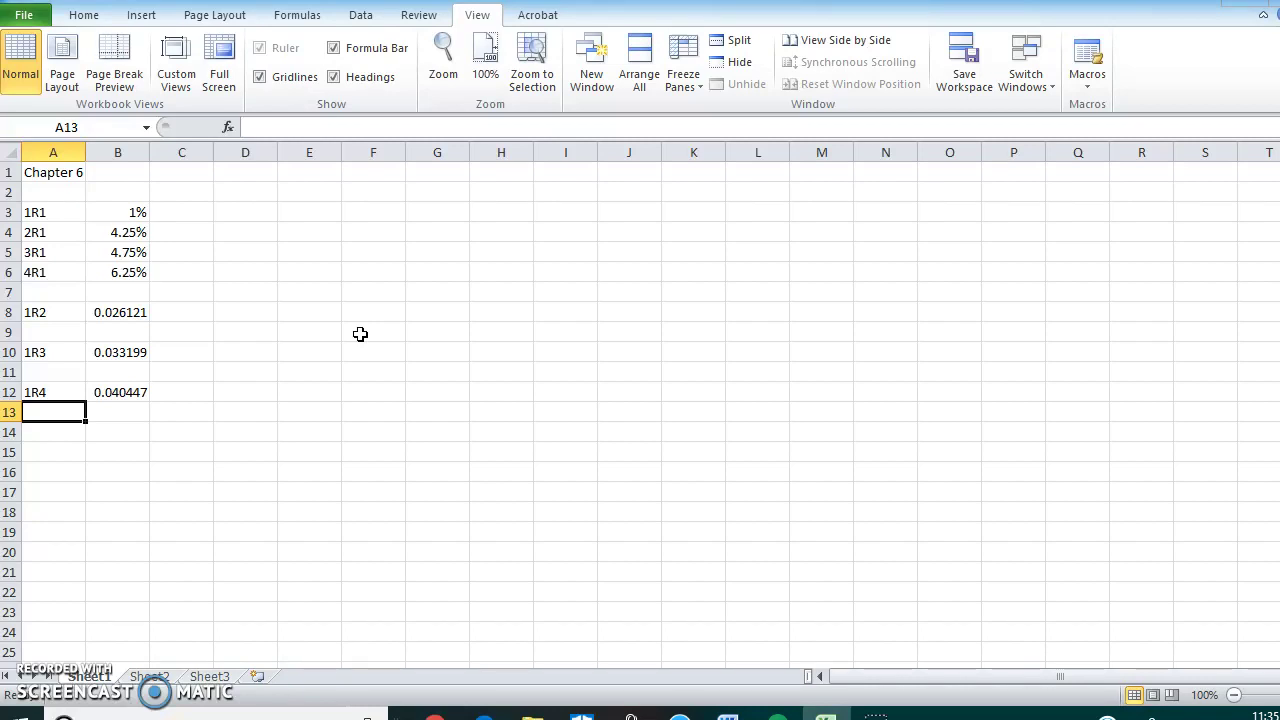
- Delete the blank sheet rows separating the 1R2, 1R3 and 1R4 results
{"action": "left_click", "coordinate": [55, 331]}
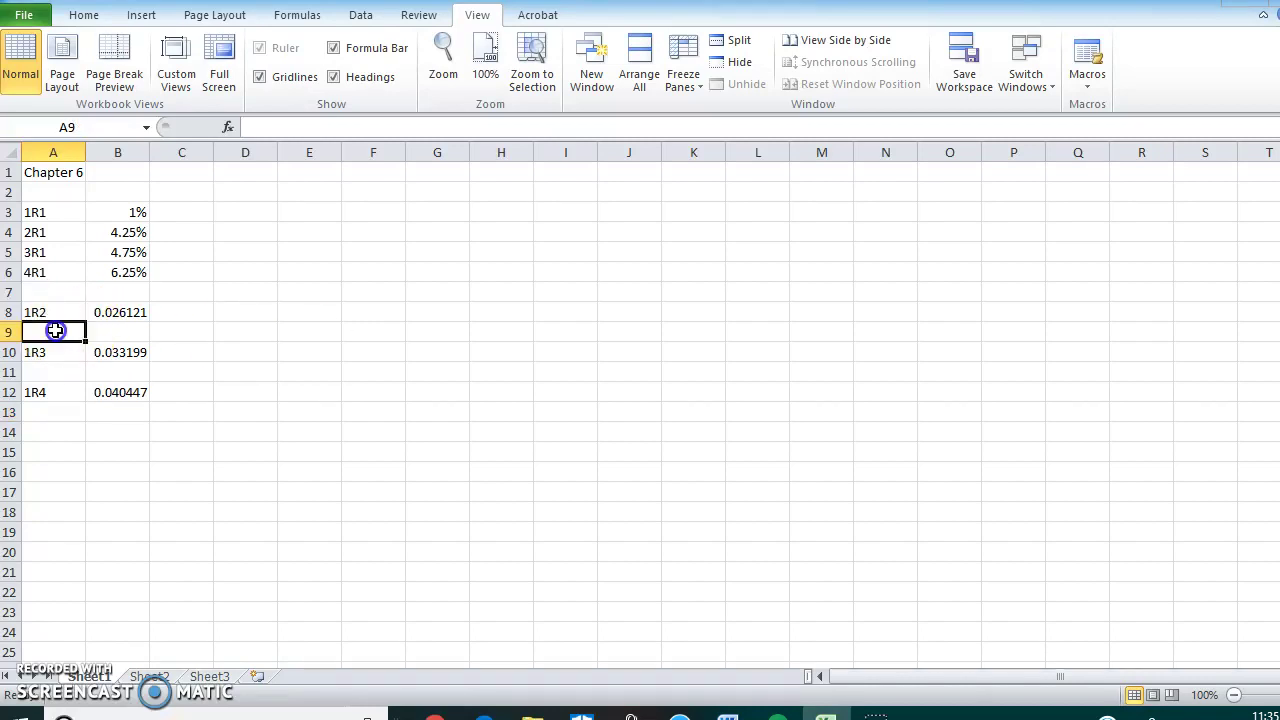
{"action": "left_click", "coordinate": [86, 16]}
{"action": "left_click", "coordinate": [999, 88]}
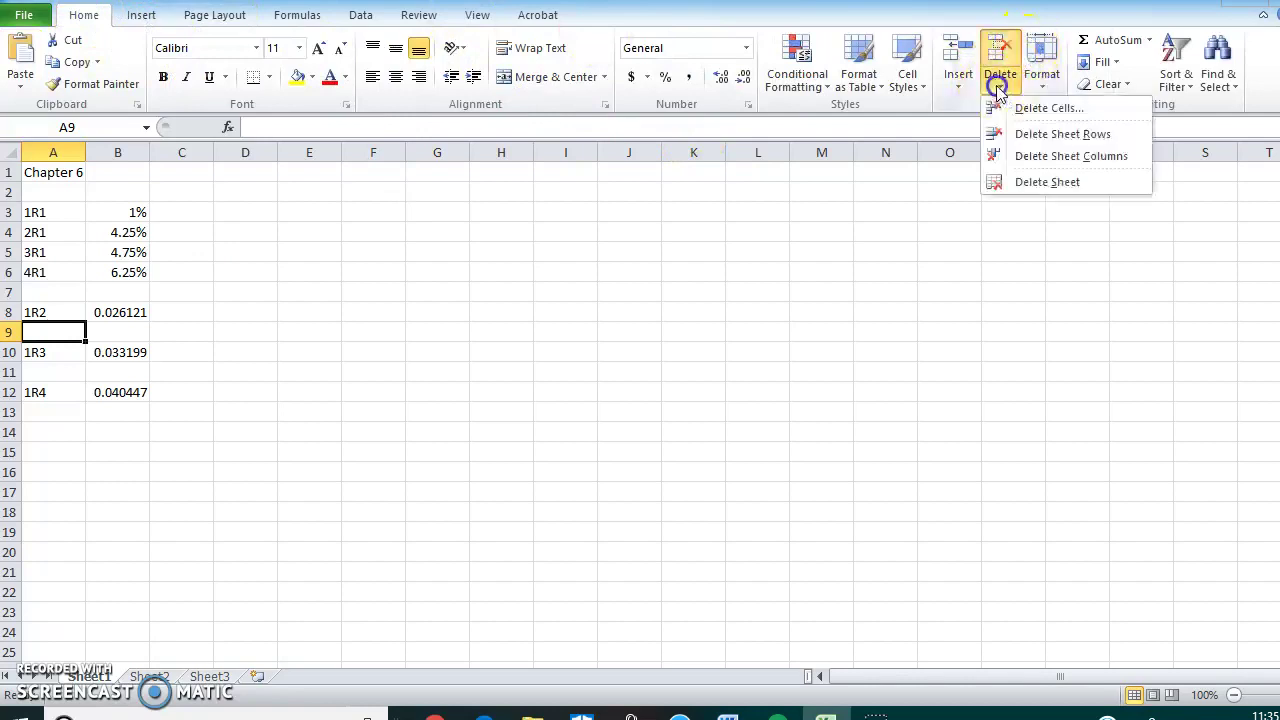
{"action": "left_click", "coordinate": [1090, 133]}
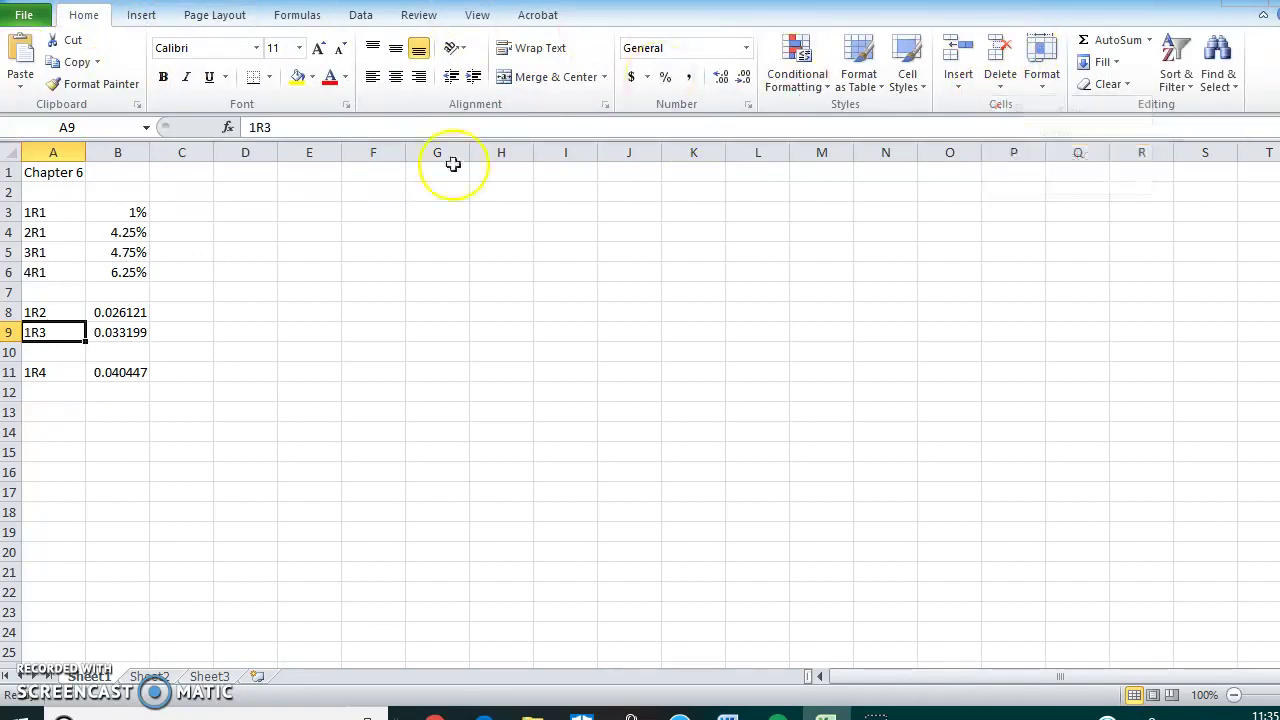
{"action": "left_click", "coordinate": [112, 351]}
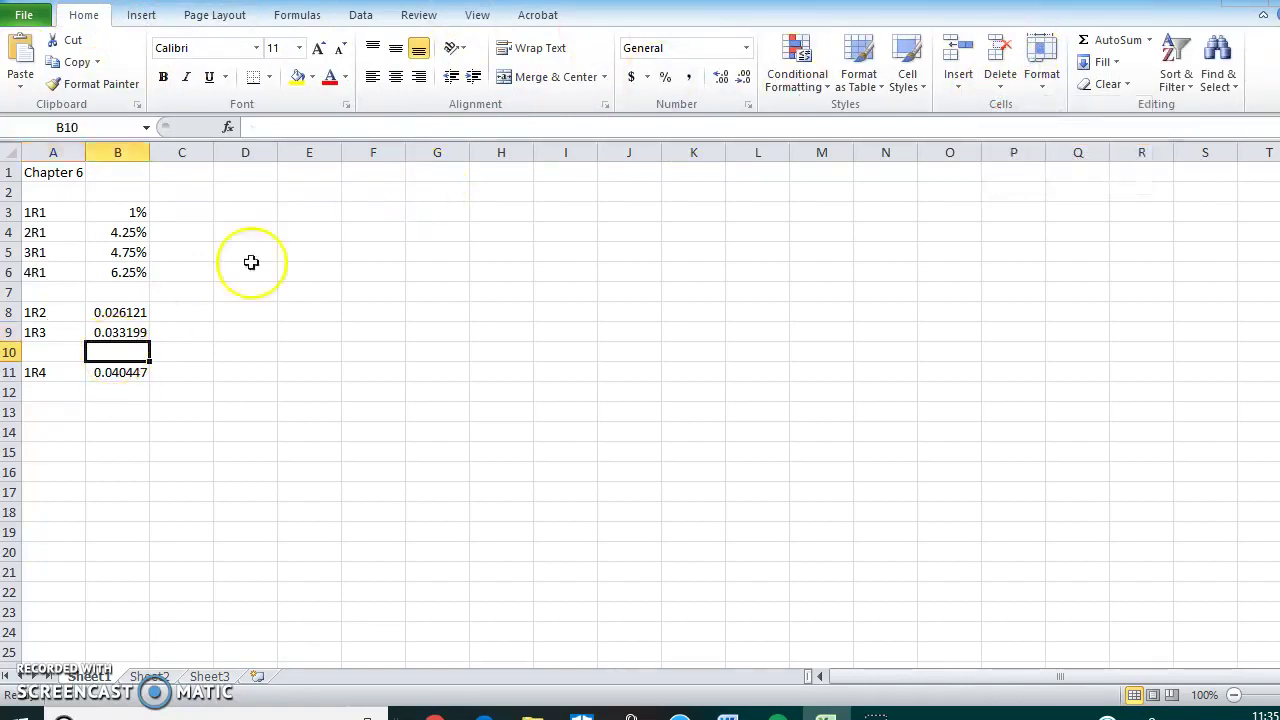
{"action": "left_click", "coordinate": [1003, 90]}
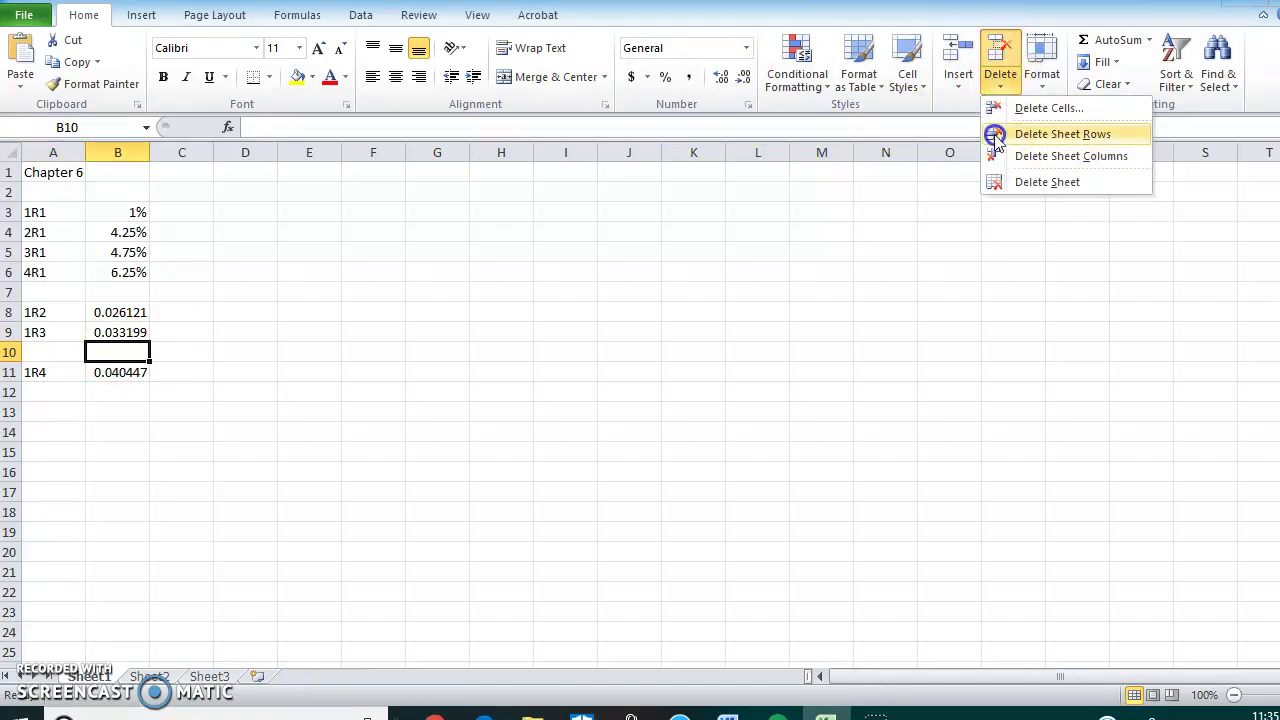
{"action": "left_click", "coordinate": [997, 140]}
- Format the multi-year rates in B8:B10 as percentages with two decimal places
{"action": "left_click_drag", "start_coordinate": [120, 312], "coordinate": [124, 346]}
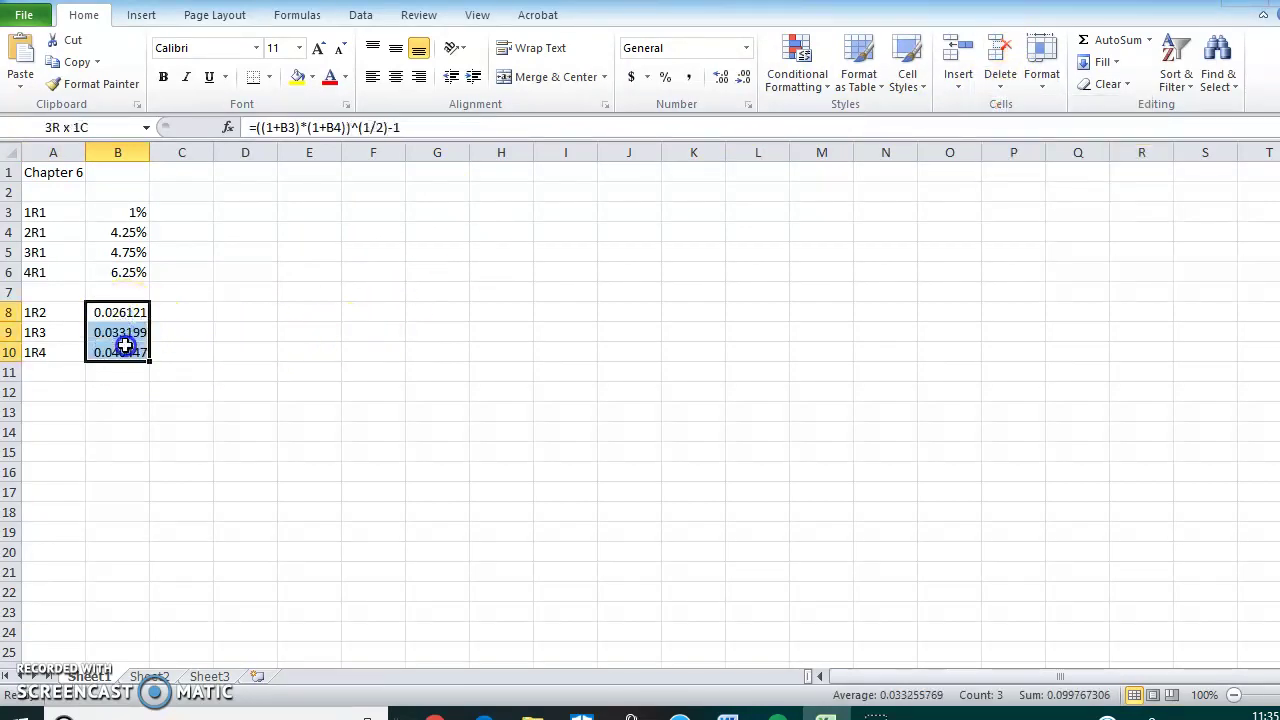
{"action": "left_click", "coordinate": [666, 78]}
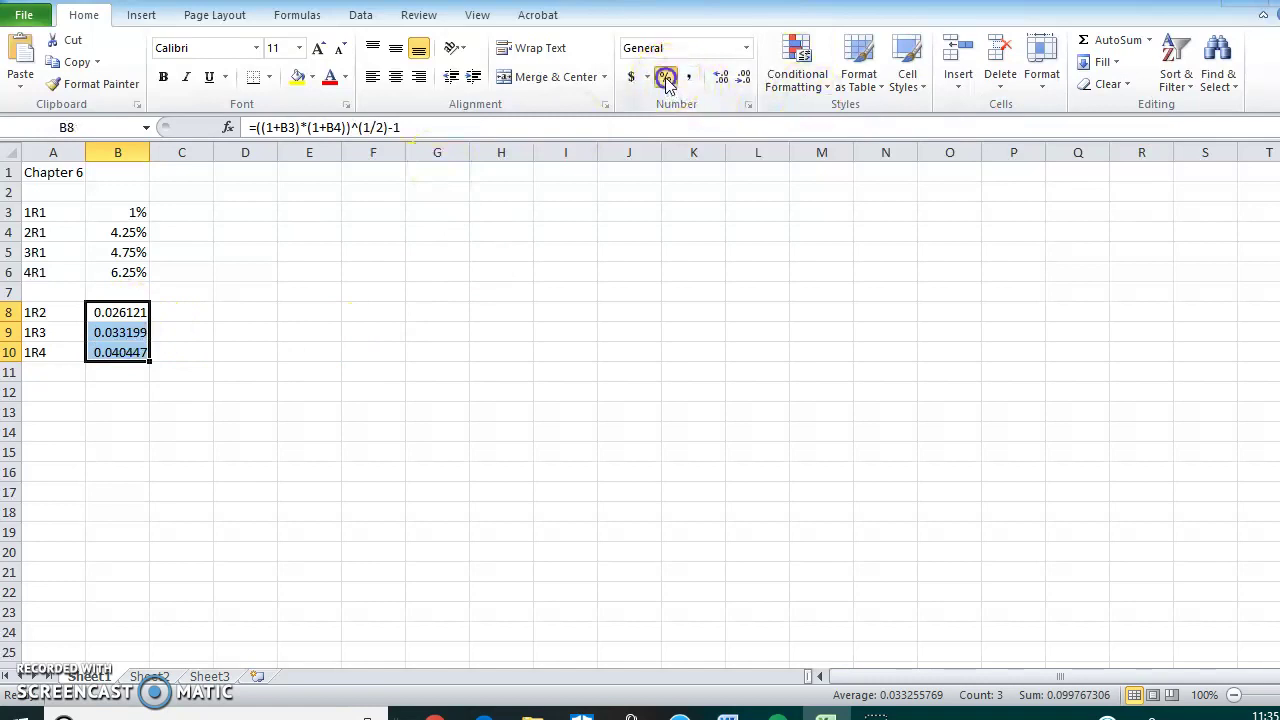
{"action": "left_click", "coordinate": [719, 79]}
{"action": "left_click", "coordinate": [719, 79]}
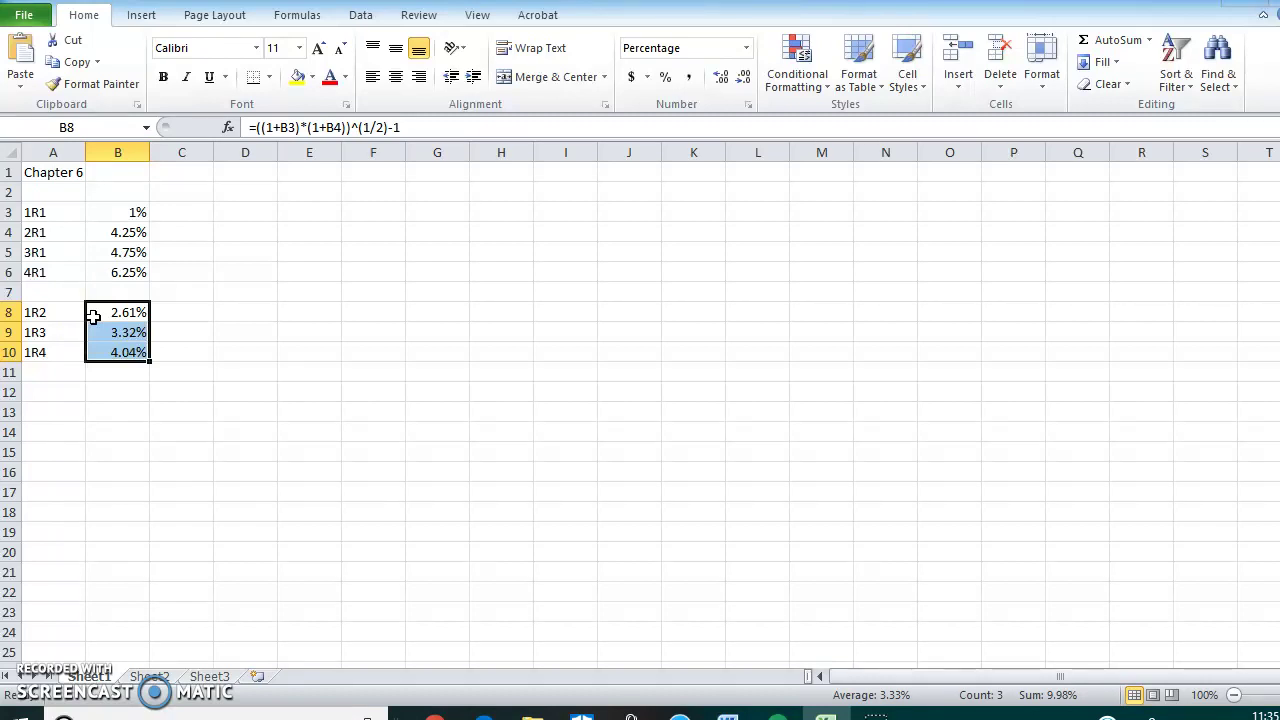
- Insert a scatter chart with smooth lines and markers from the multi-year rates in B8:B10
{"action": "left_click", "coordinate": [138, 20]}
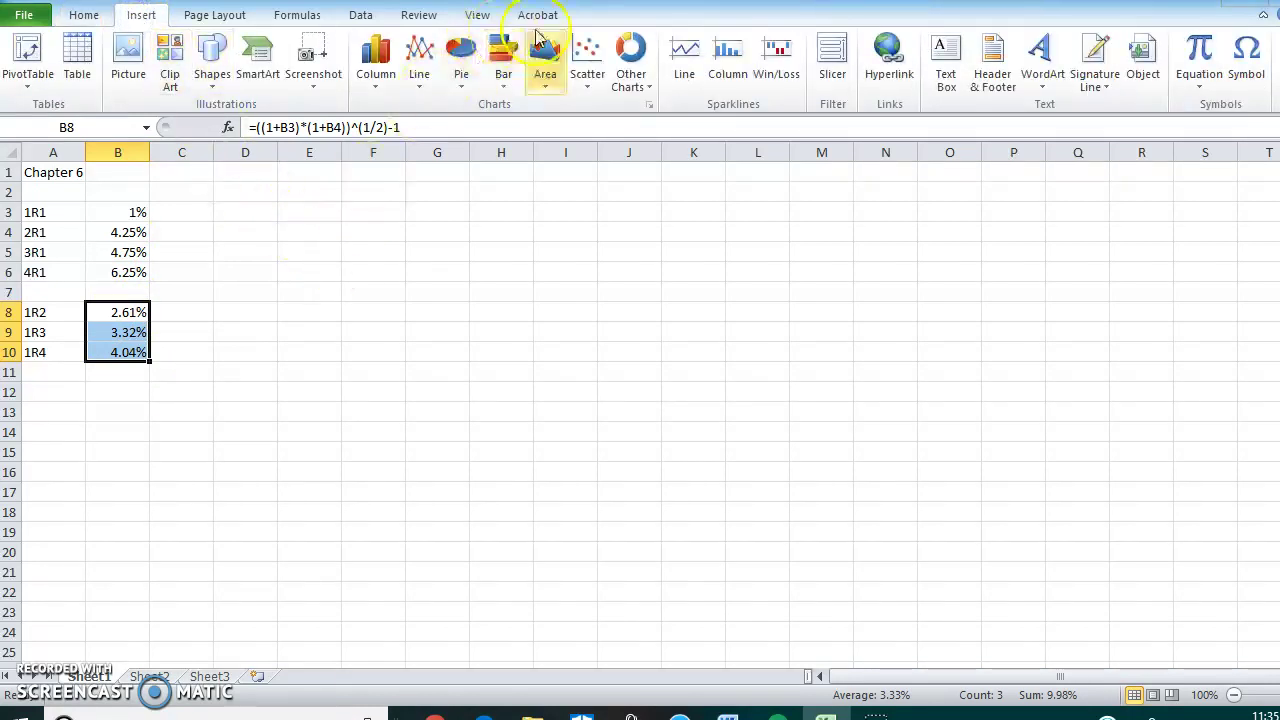
{"action": "left_click", "coordinate": [585, 76]}
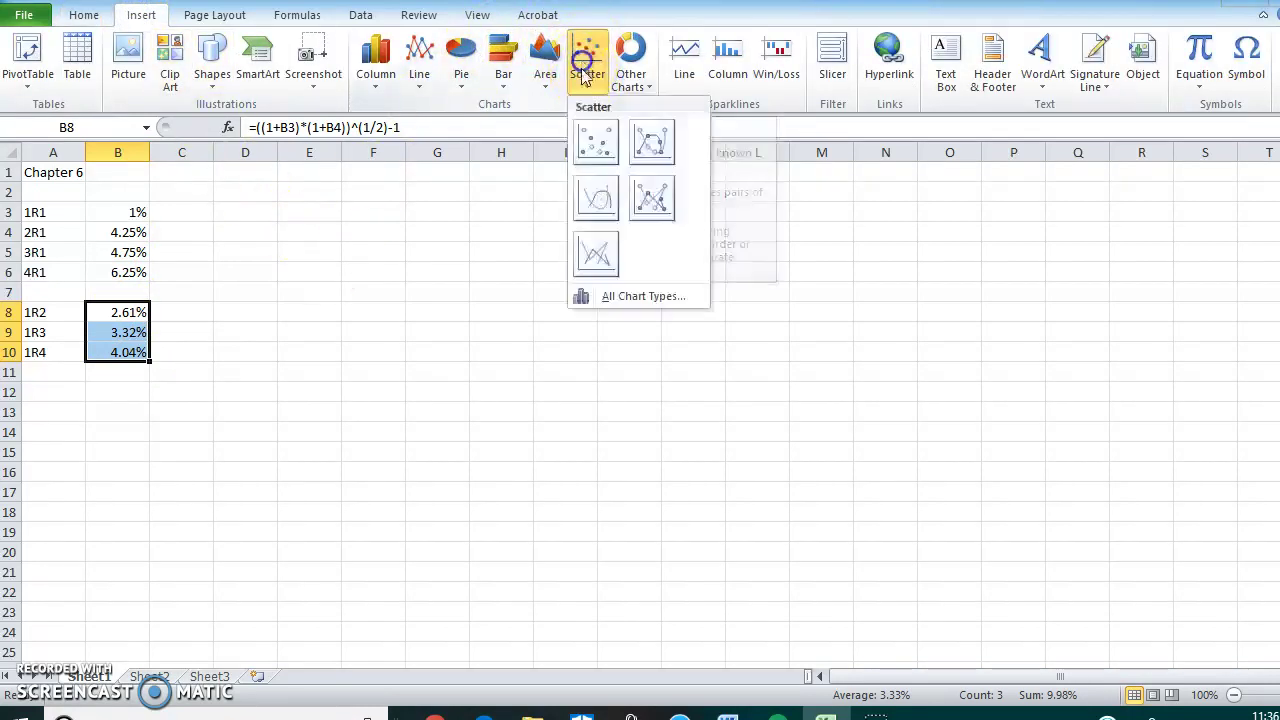
{"action": "left_click", "coordinate": [652, 140]}
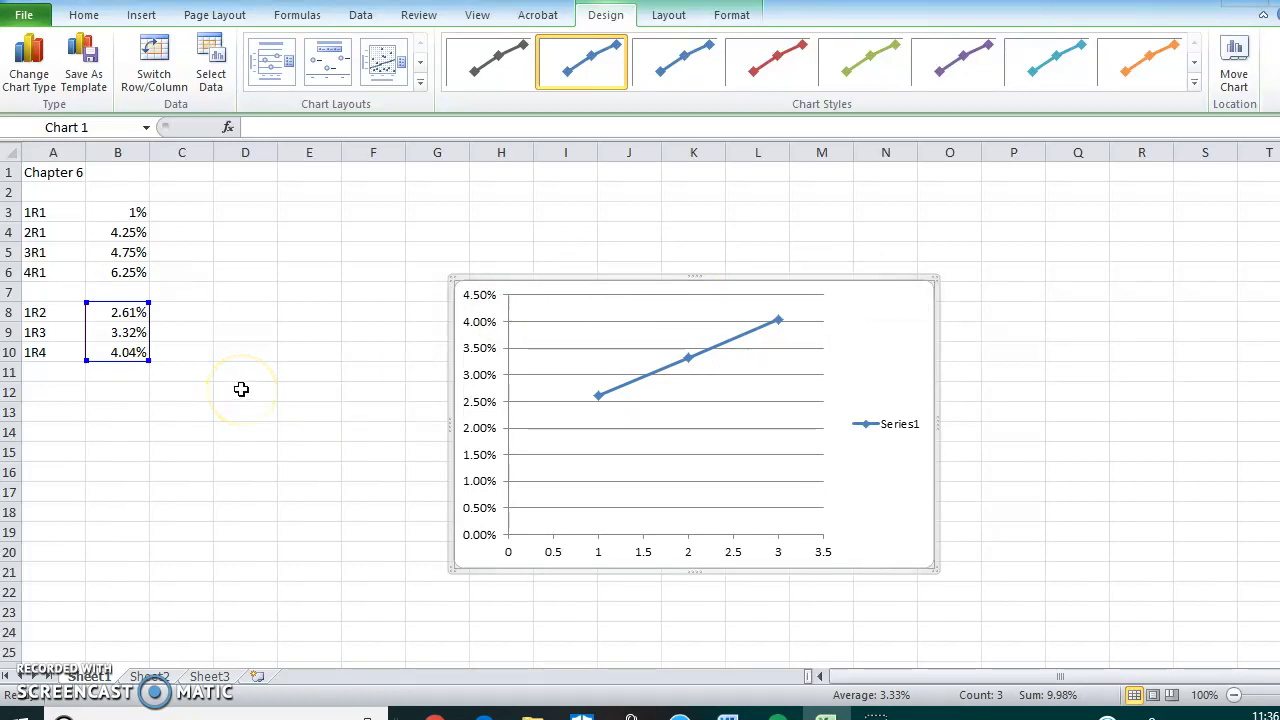
{"action": "left_click", "coordinate": [752, 446]}
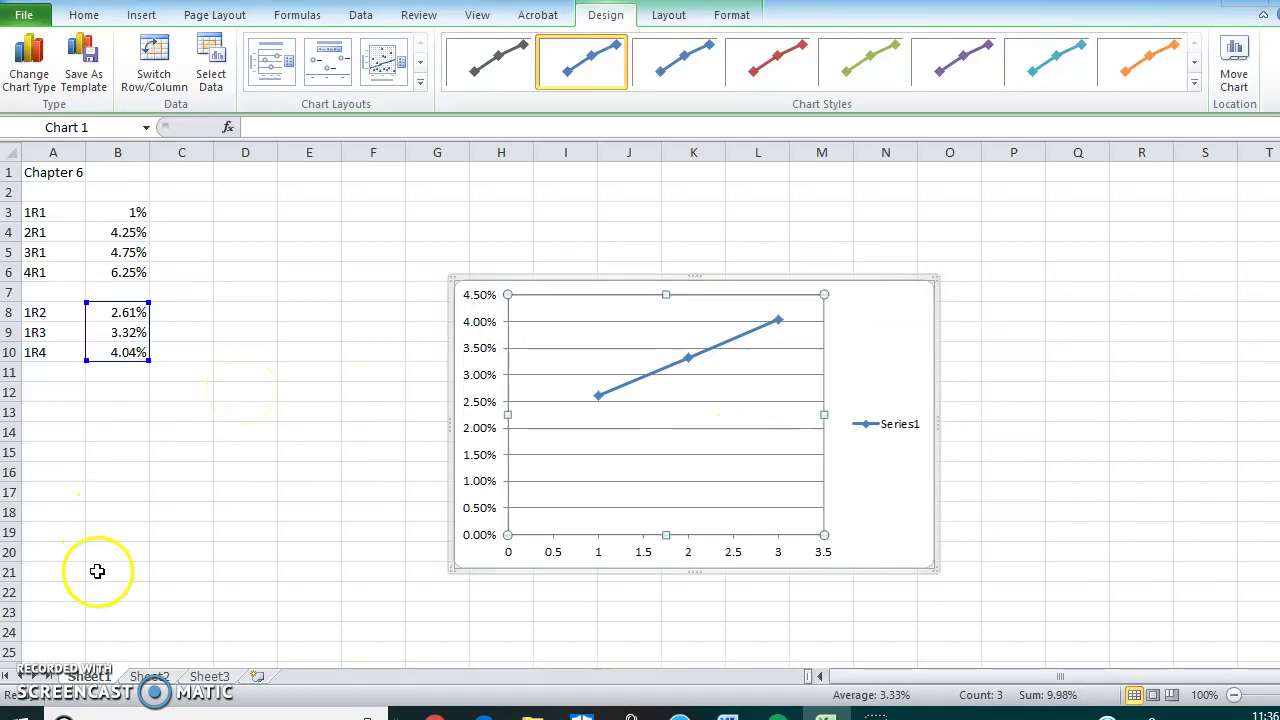
- Start a second set of one-year rates in row 15 with the label 1R1 and the rate 2.45%
{"action": "left_click", "coordinate": [47, 613]}
{"action": "key", "text": "Down"}
{"action": "key", "text": "Down"}
{"action": "key", "text": "Down"}
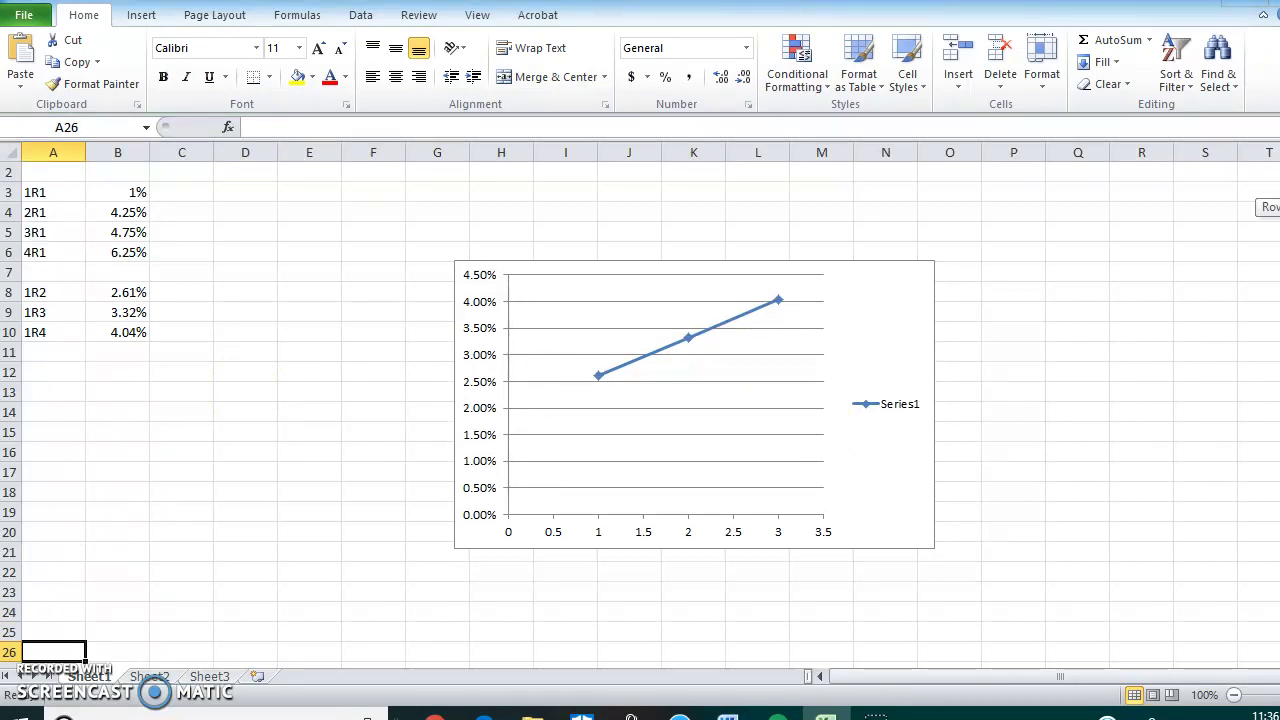
{"action": "left_click", "coordinate": [42, 428]}
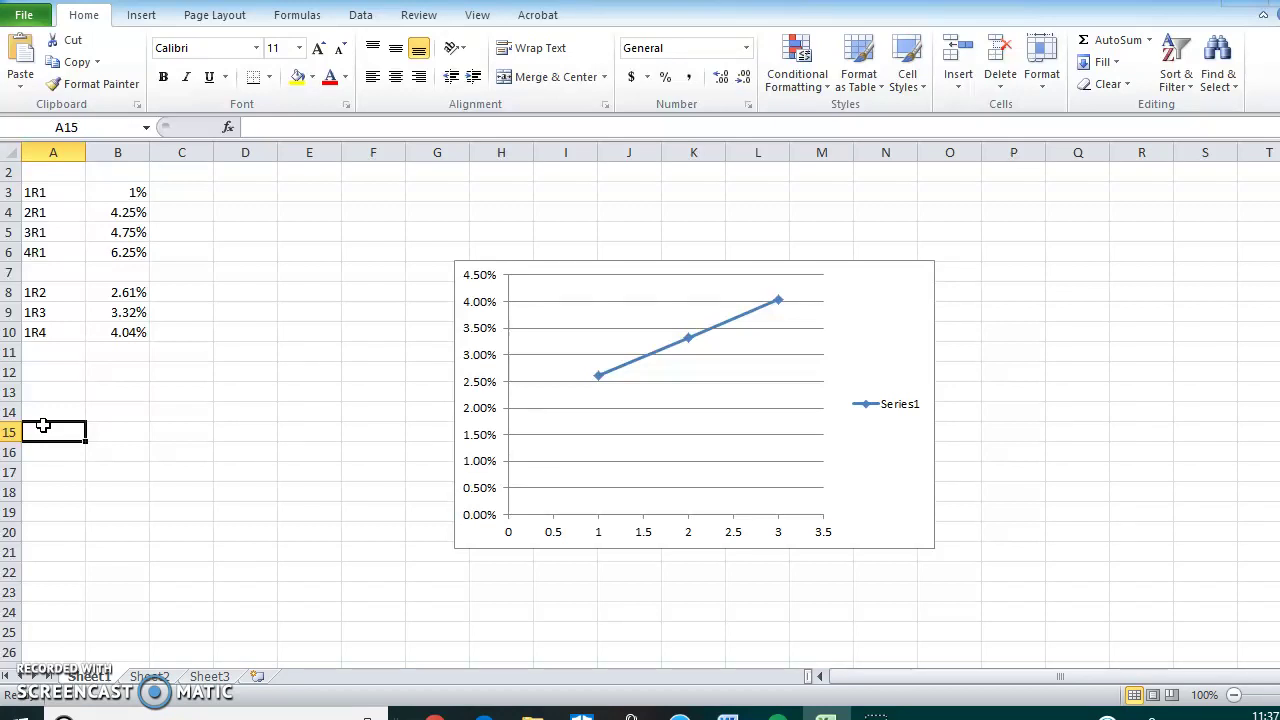
{"action": "type", "text": "1R1"}
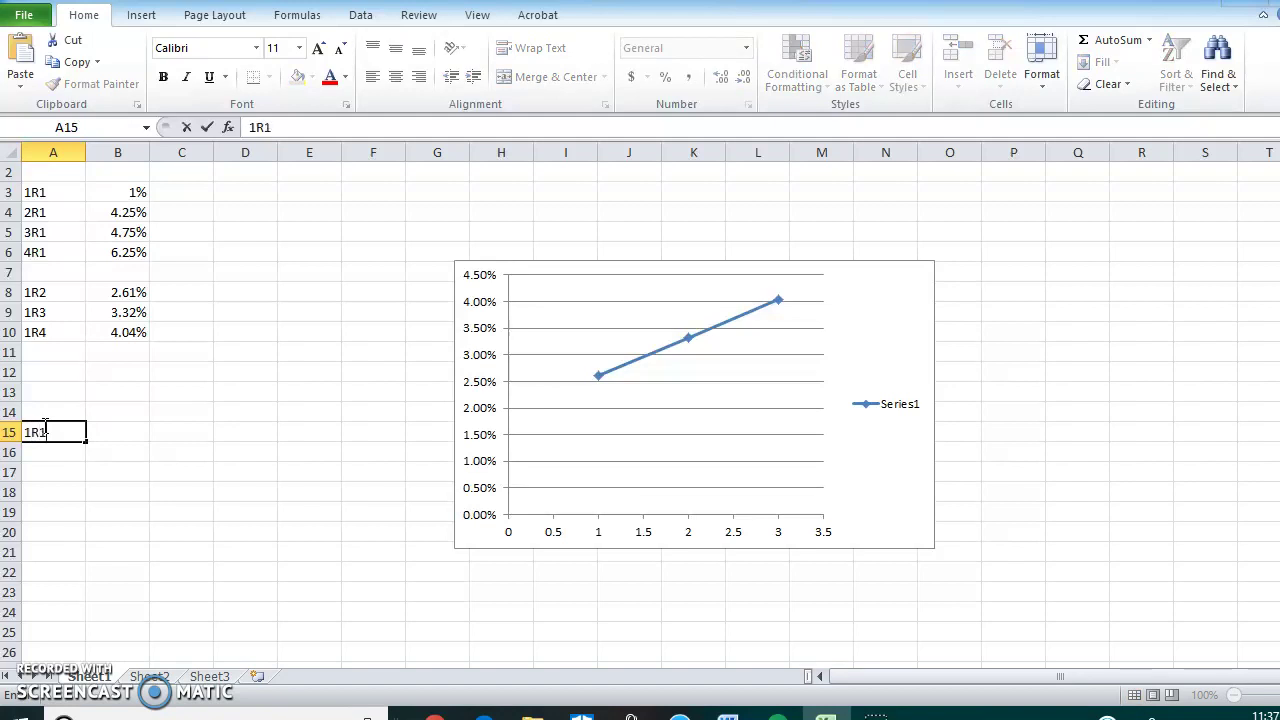
{"action": "key", "text": "Tab"}
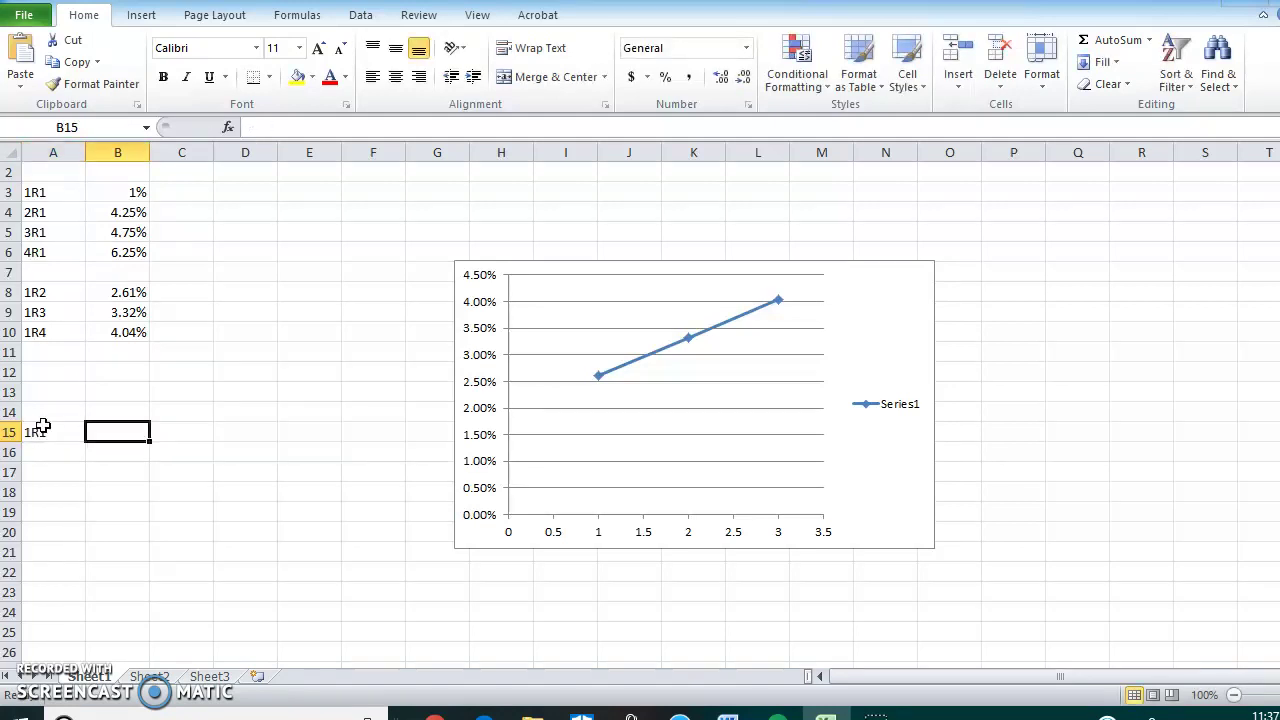
{"action": "type", "text": "2.45"}
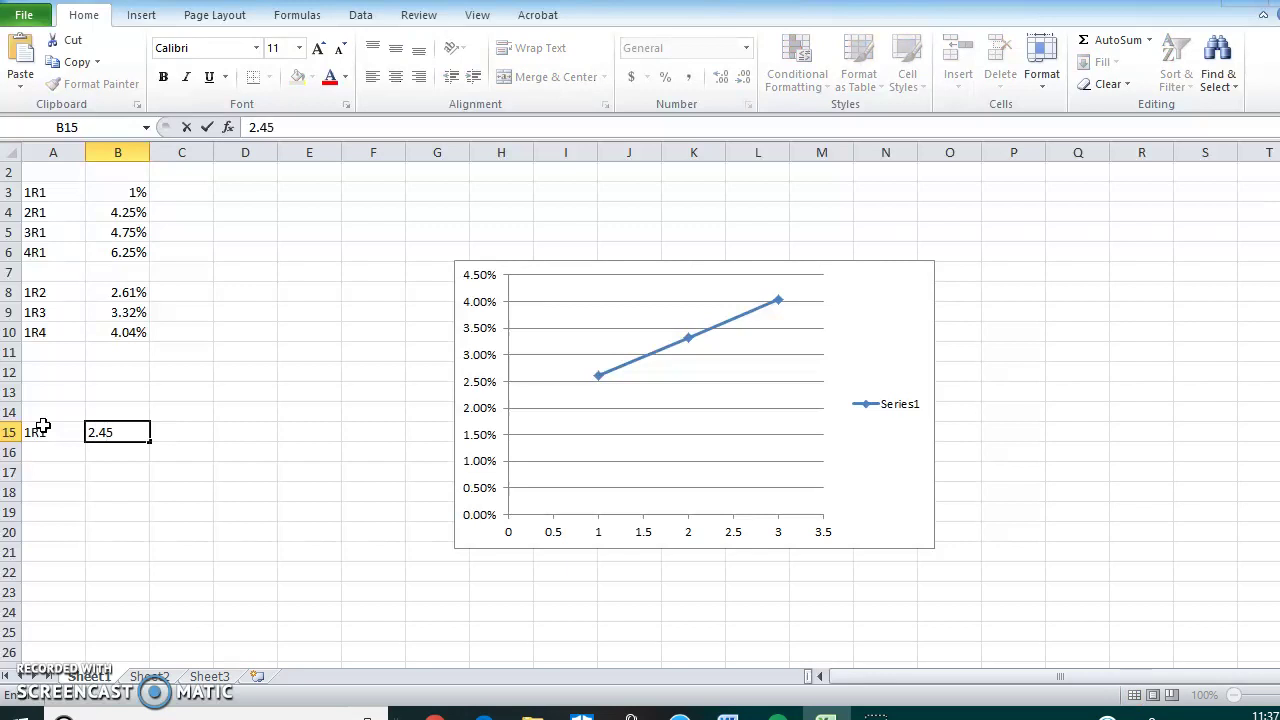
{"action": "type", "text": "%"}
{"action": "key", "text": "Return"}
{"action": "key", "text": "Left"}
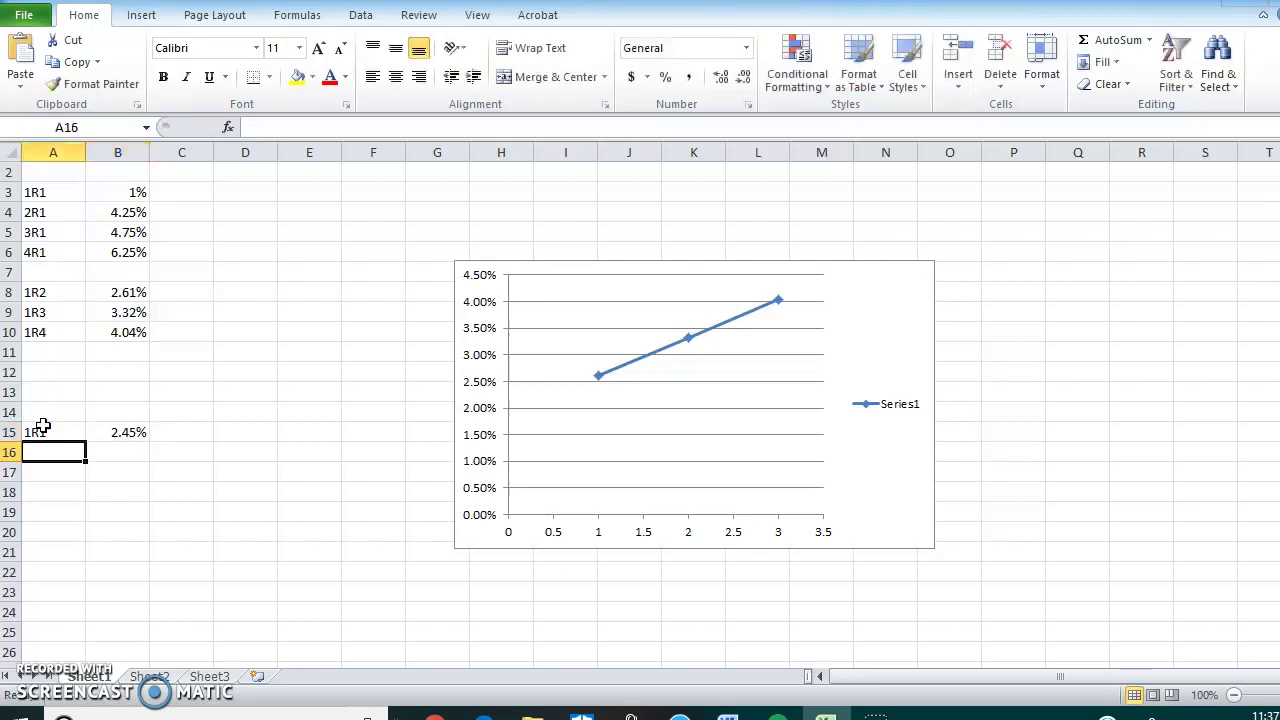
- Enter the label 2R1 in A16 and its rate 2.95% in B16
{"action": "type", "text": "1R2"}
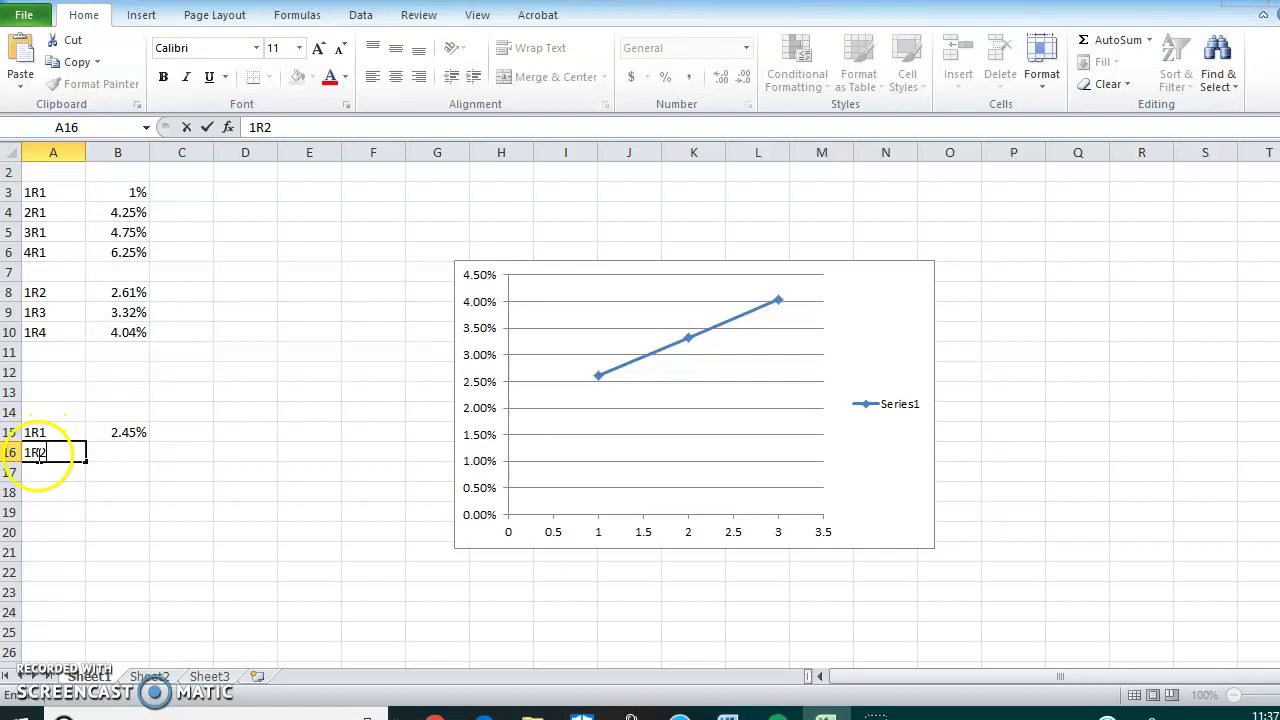
{"action": "left_click", "coordinate": [26, 452]}
{"action": "key", "text": "BackSpace"}
{"action": "type", "text": "2"}
{"action": "left_click", "coordinate": [40, 453]}
{"action": "key", "text": "Delete"}
{"action": "type", "text": "1"}
{"action": "left_click", "coordinate": [112, 453]}
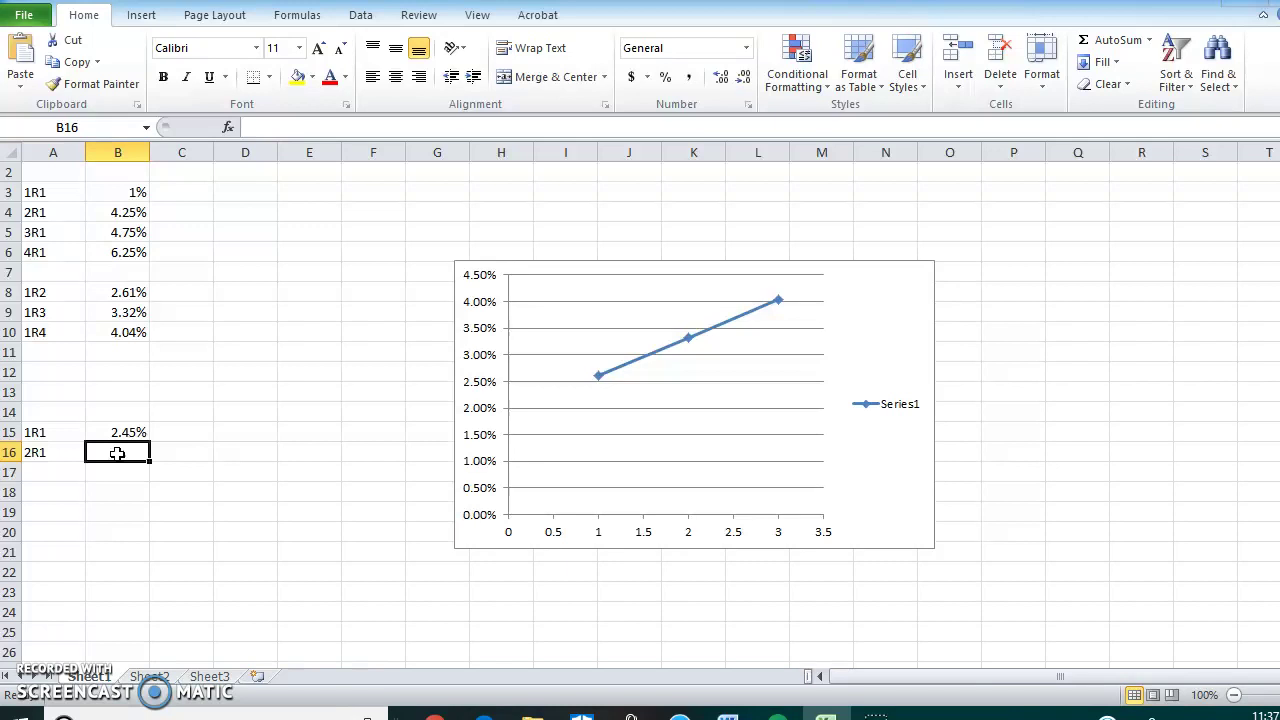
{"action": "type", "text": "2."}
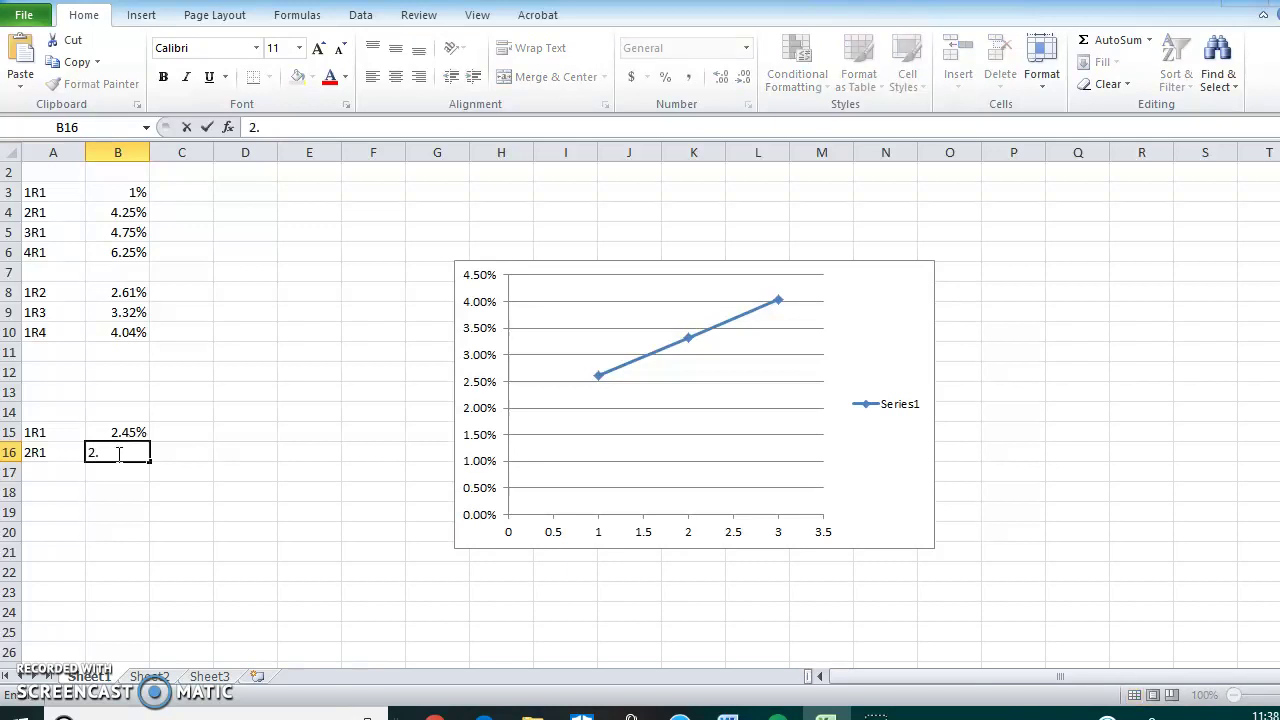
{"action": "type", "text": "95%"}
{"action": "key", "text": "Return"}
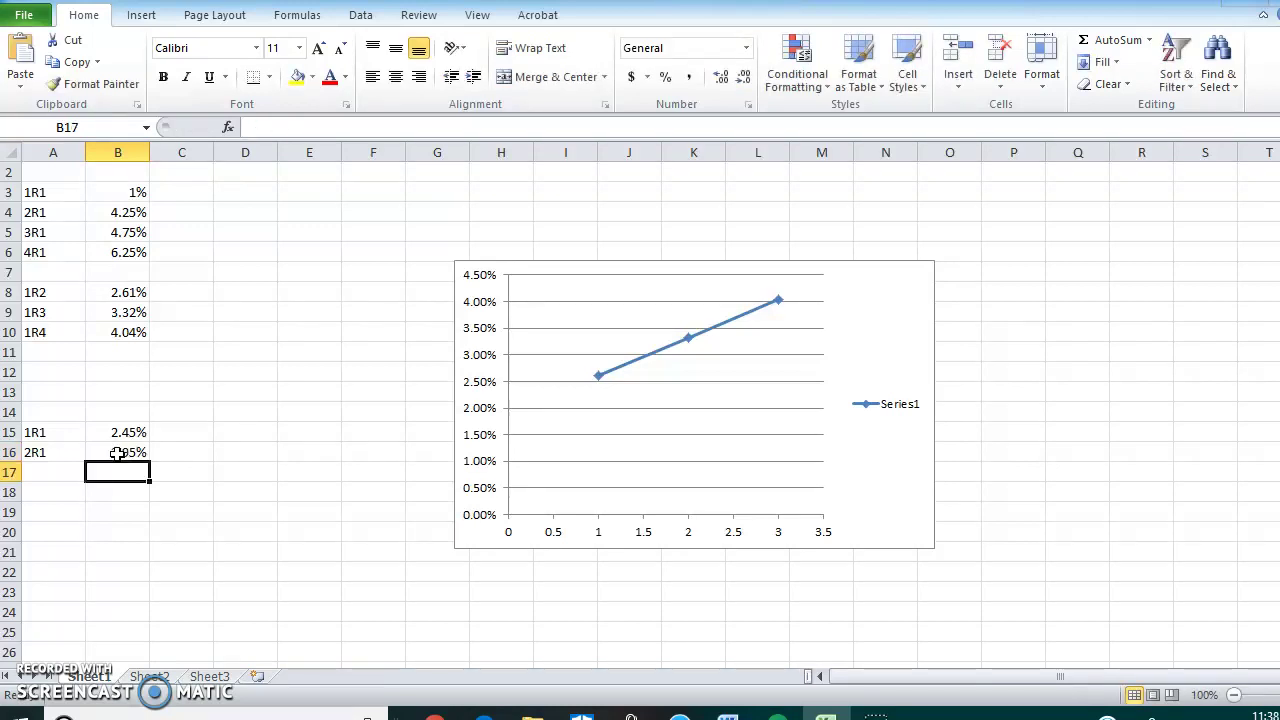
- Enter the label 3R1 in A17 and its rate 3.35% in B17
{"action": "key", "text": "Left"}
{"action": "type", "text": "3"}
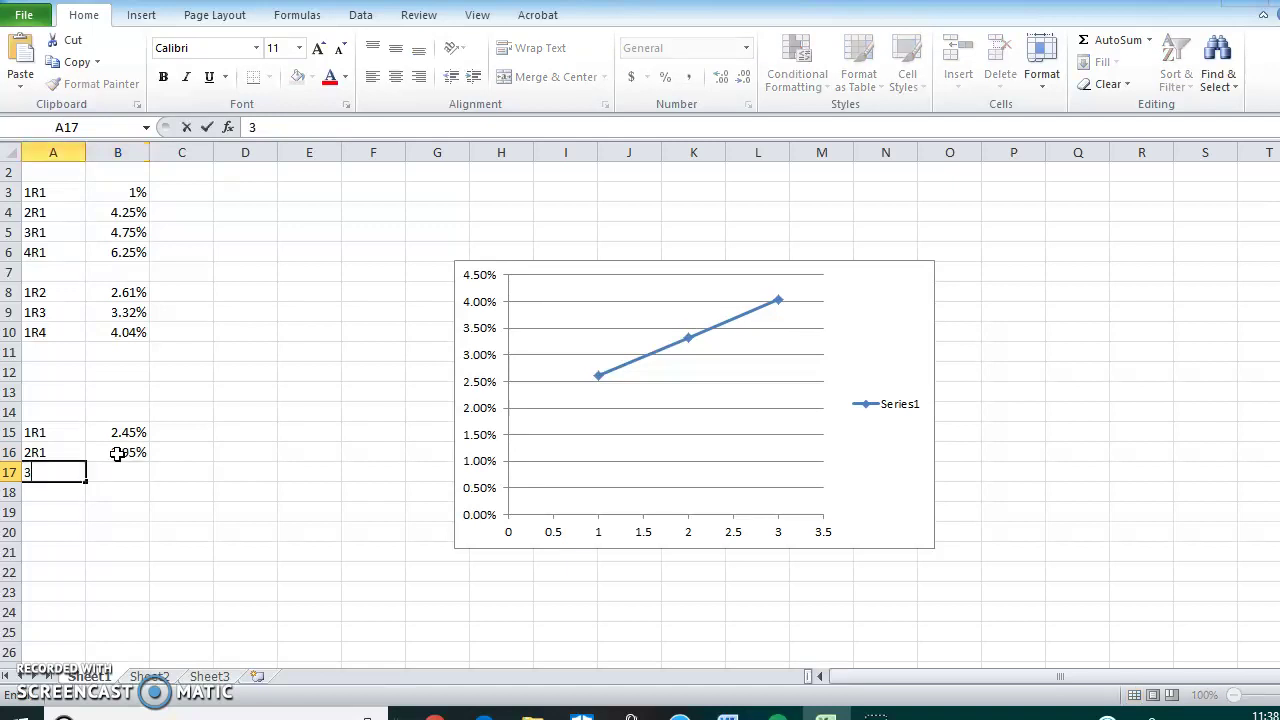
{"action": "type", "text": "R1"}
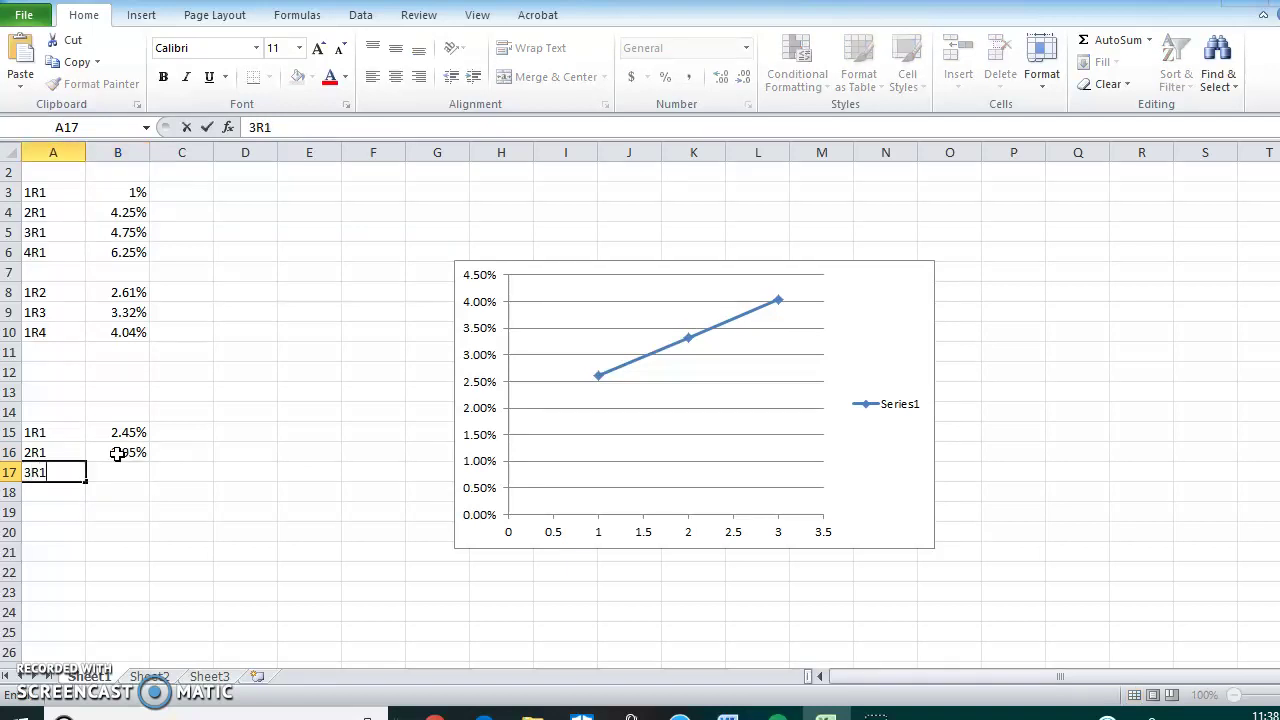
{"action": "key", "text": "Right"}
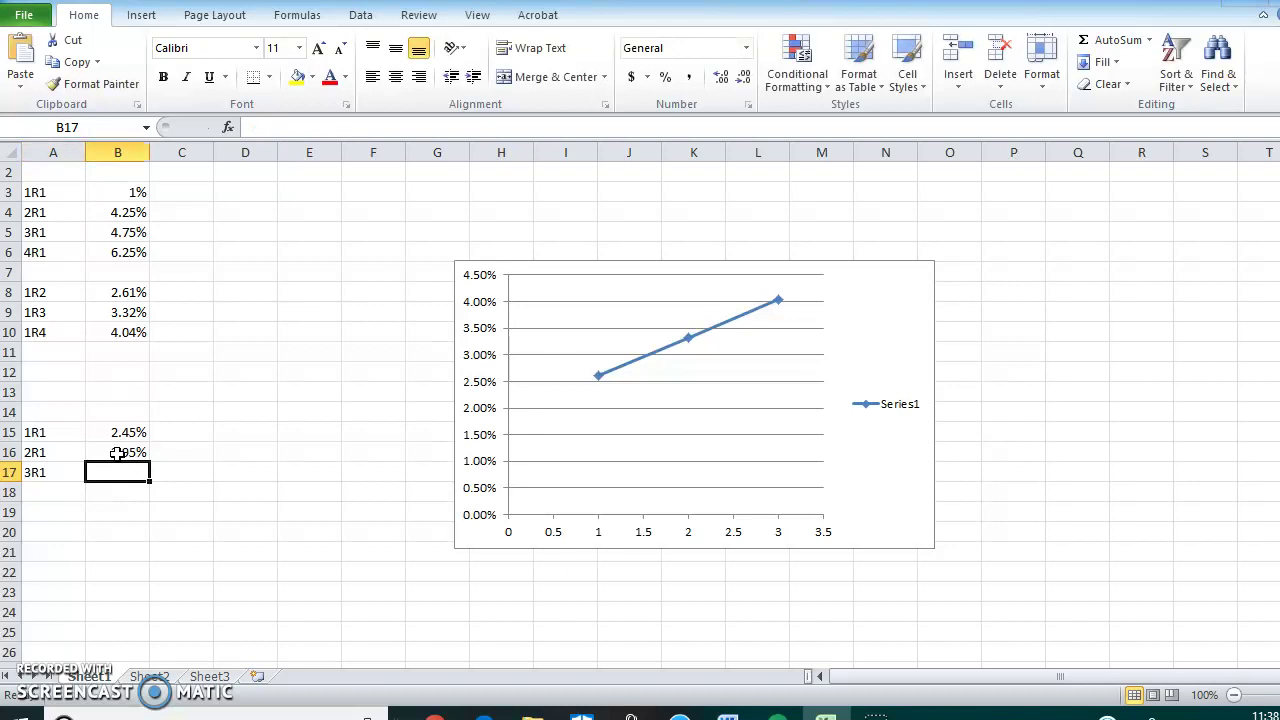
{"action": "type", "text": "3.3"}
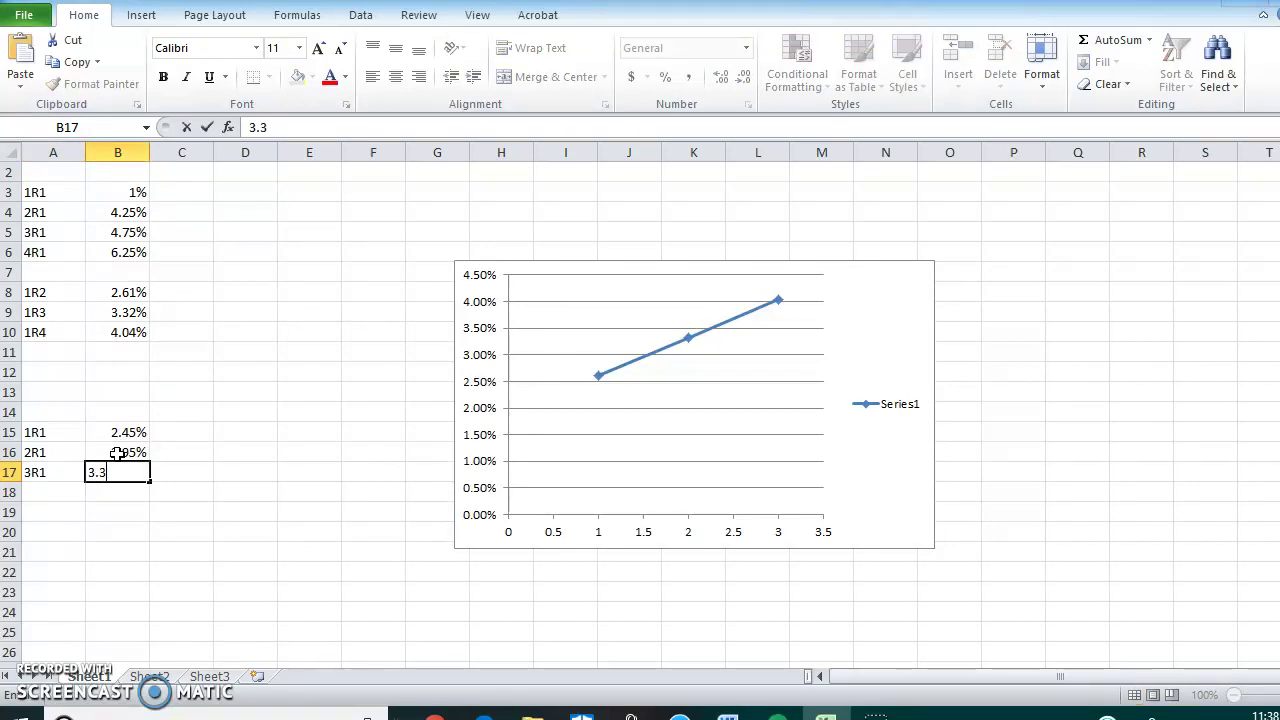
{"action": "type", "text": "5%"}
{"action": "key", "text": "Return"}
- Label A19 as 1R3 for the three-year rate, leaving row 18 blank
{"action": "key", "text": "Down"}
{"action": "key", "text": "Left"}
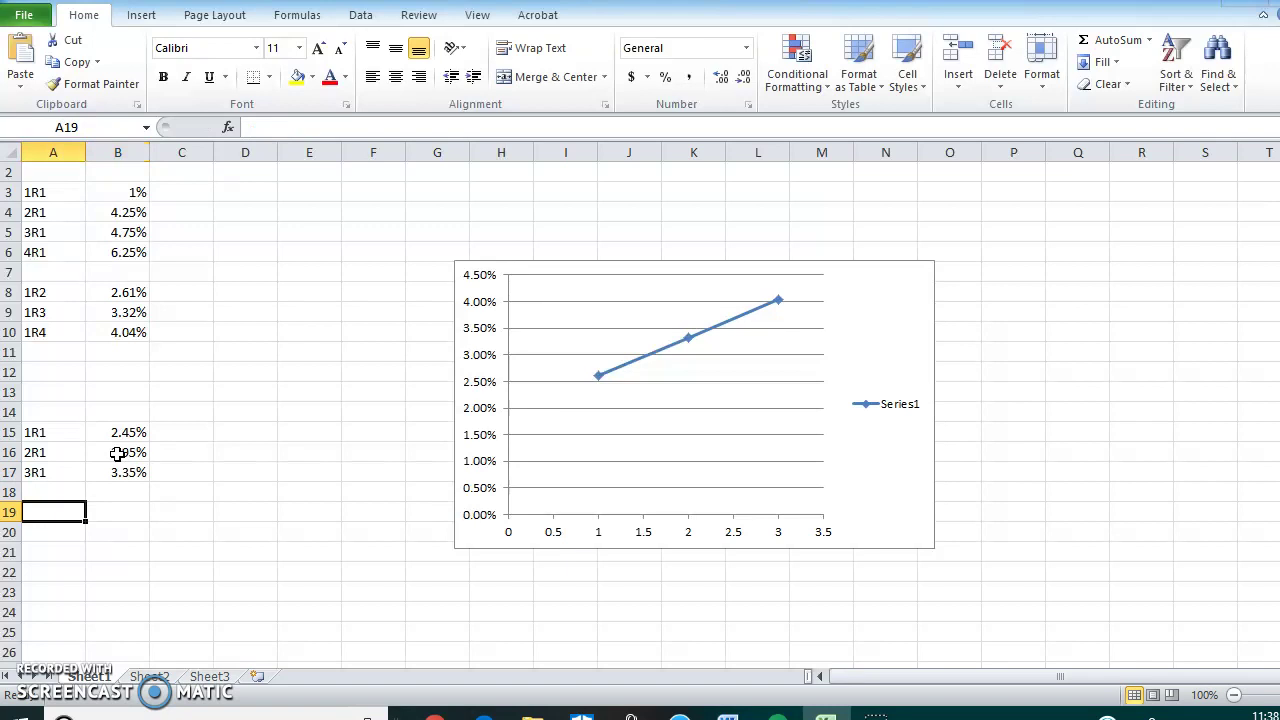
{"action": "type", "text": "1"}
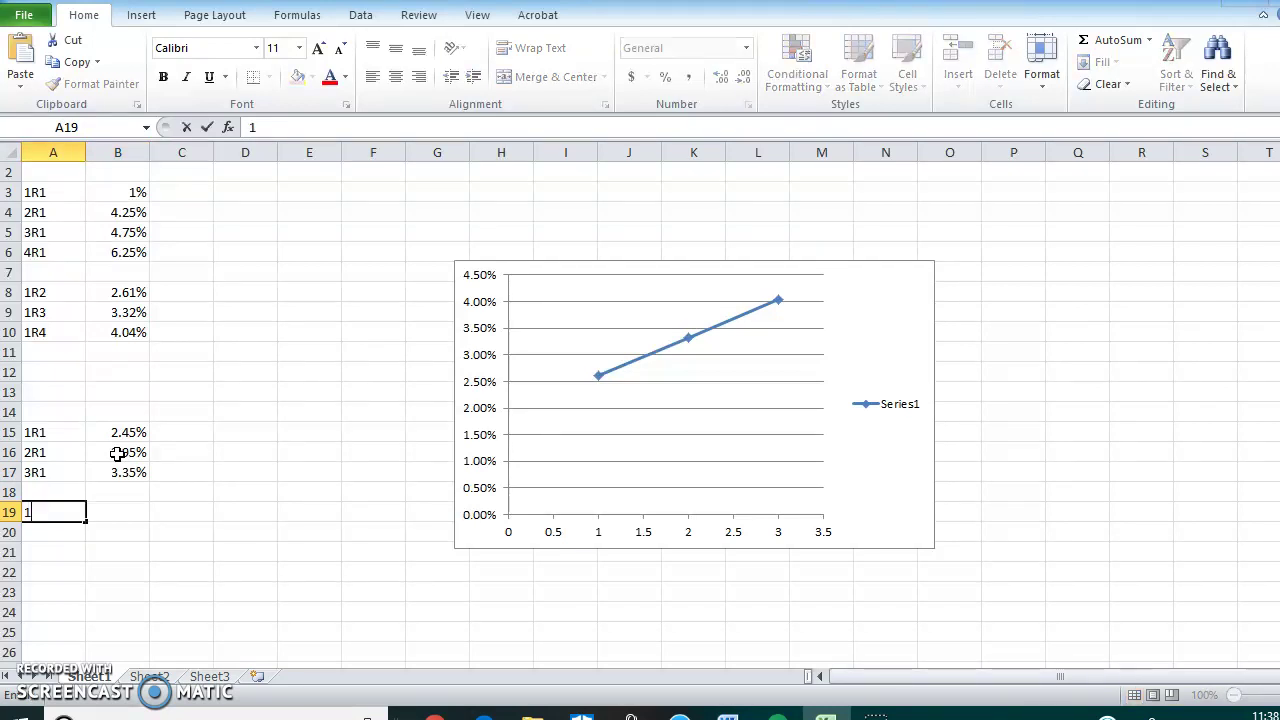
{"action": "type", "text": "R3"}
{"action": "key", "text": "Tab"}
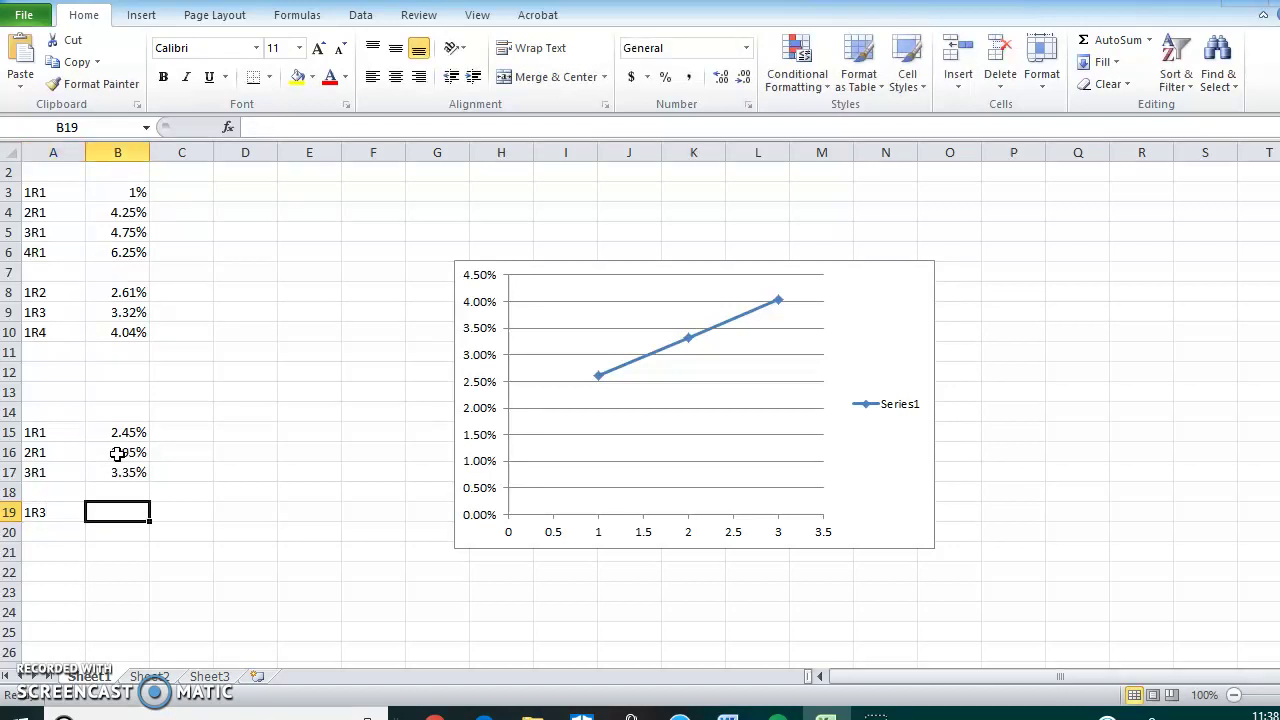
- Calculate the three-year rate in B19 with the formula =((1+B15)*(1+B16)*(1+B17))^(1/3)-1
{"action": "type", "text": "="}
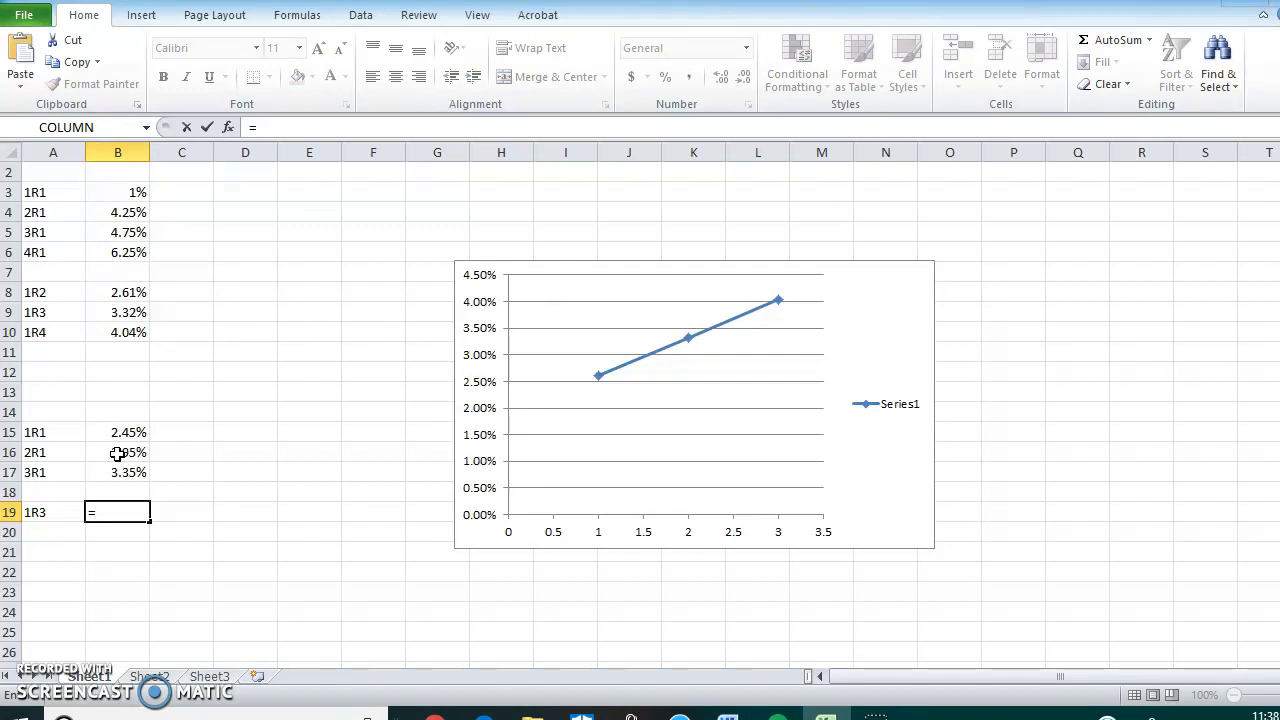
{"action": "type", "text": "((1+b15"}
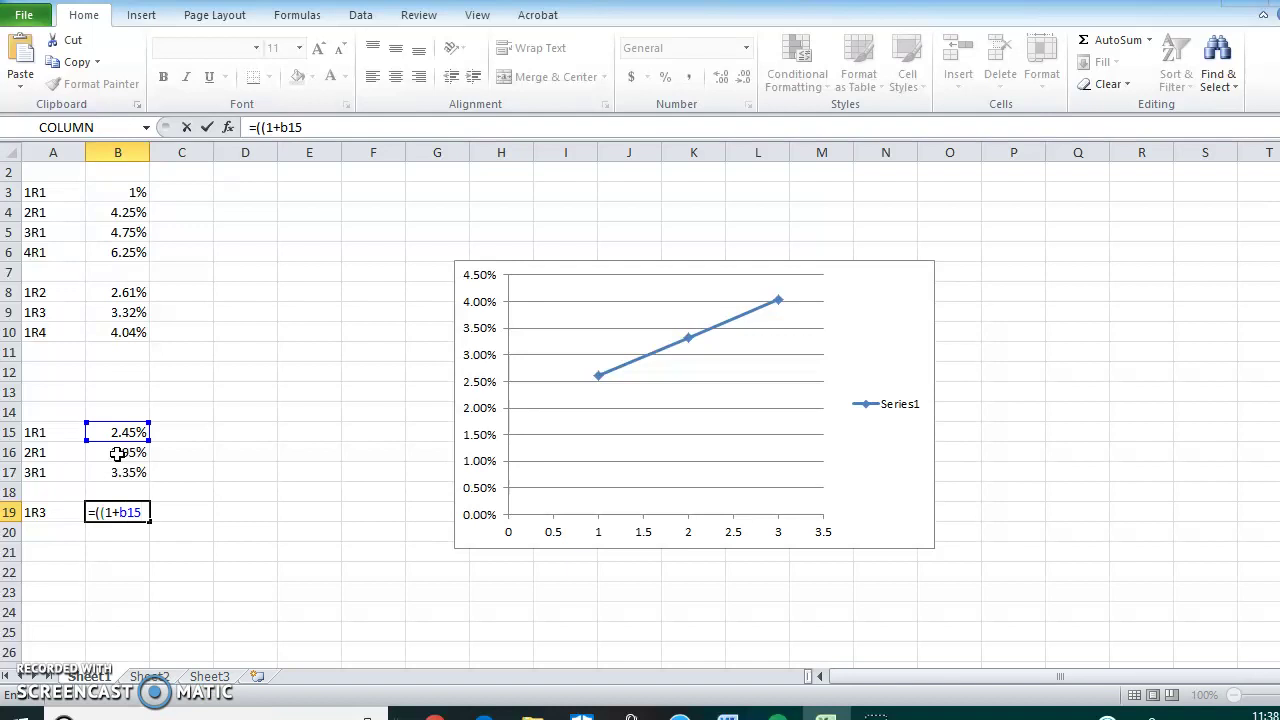
{"action": "type", "text": ")*(1+b16"}
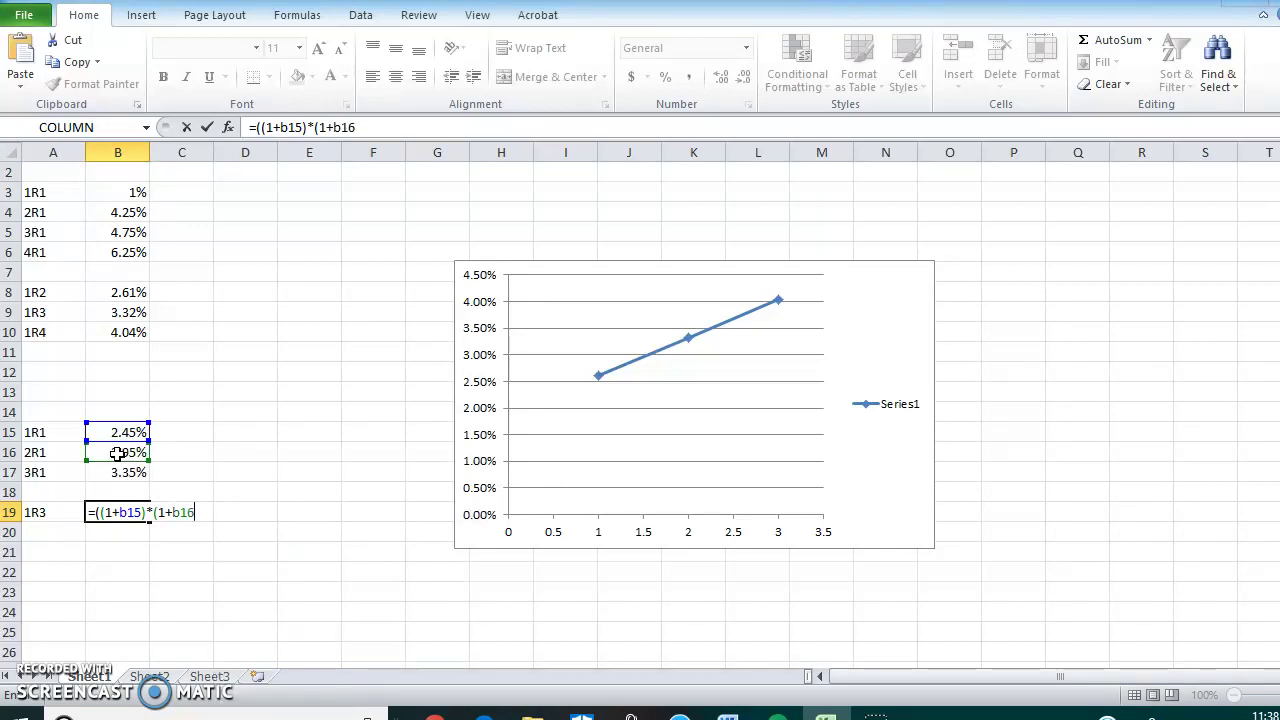
{"action": "type", "text": ")*"}
{"action": "type", "text": "(1"}
{"action": "type", "text": "+"}
{"action": "type", "text": "b"}
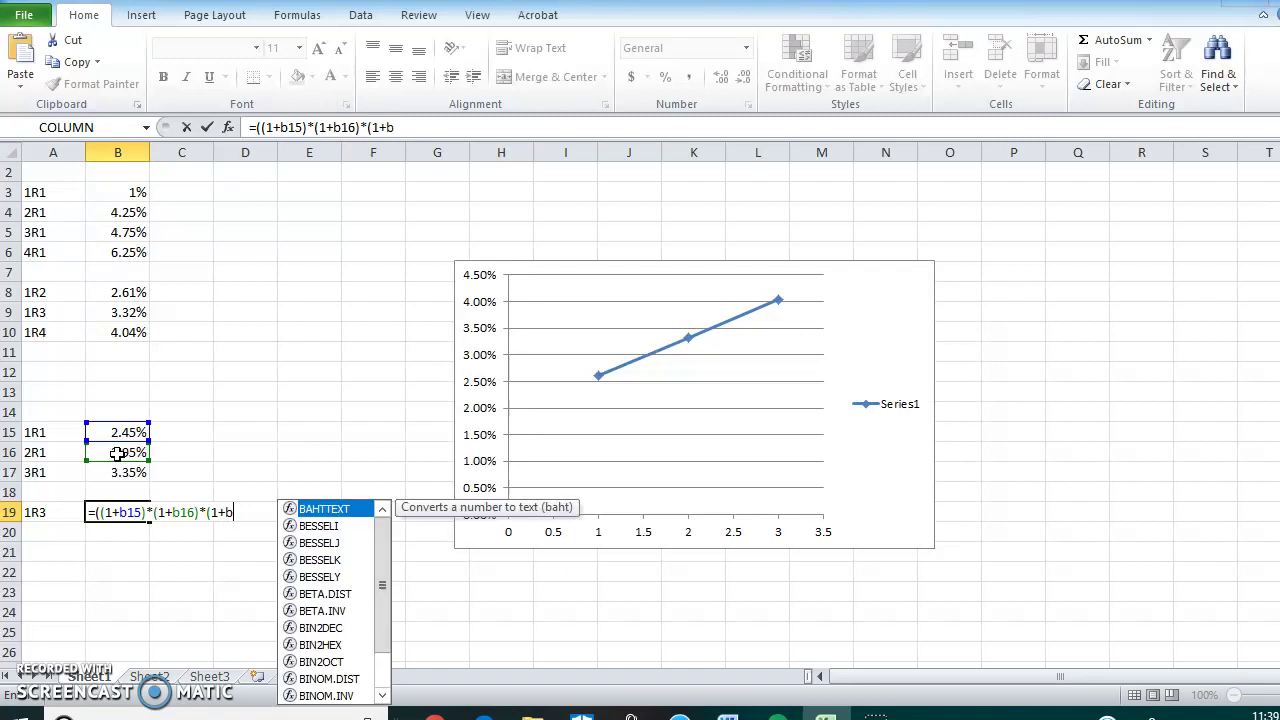
{"action": "type", "text": "17)"}
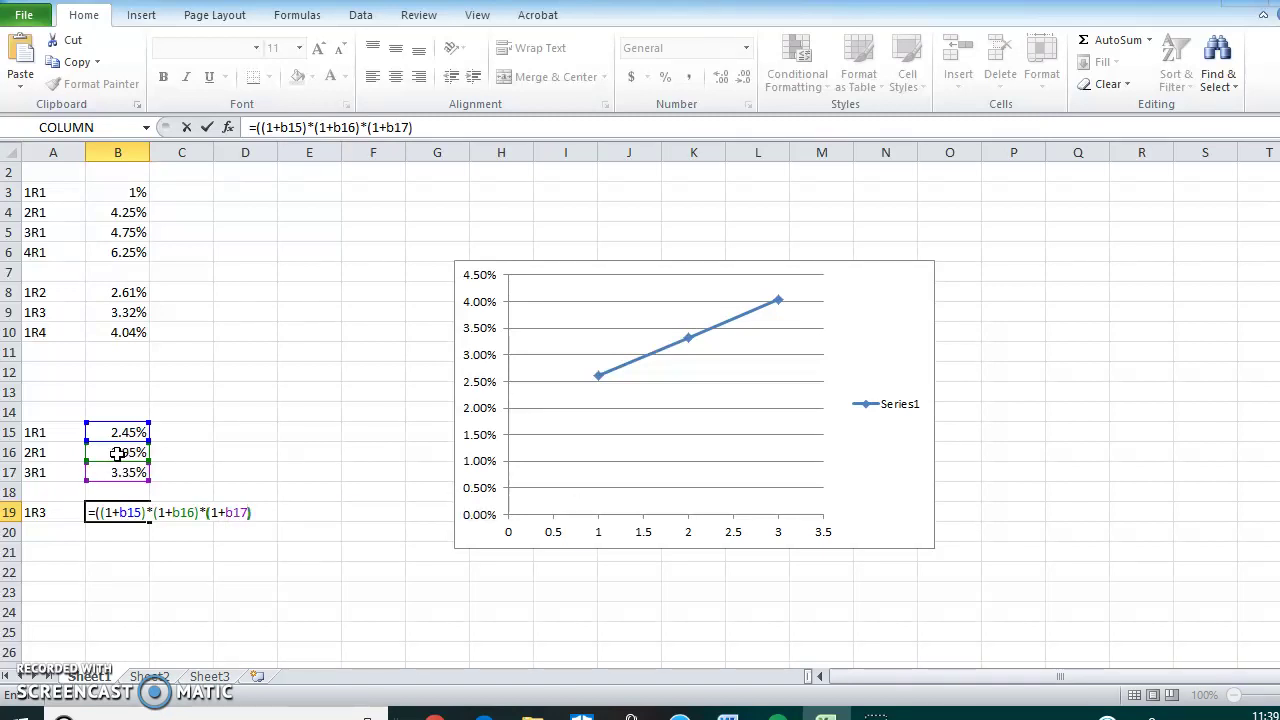
{"action": "type", "text": ")"}
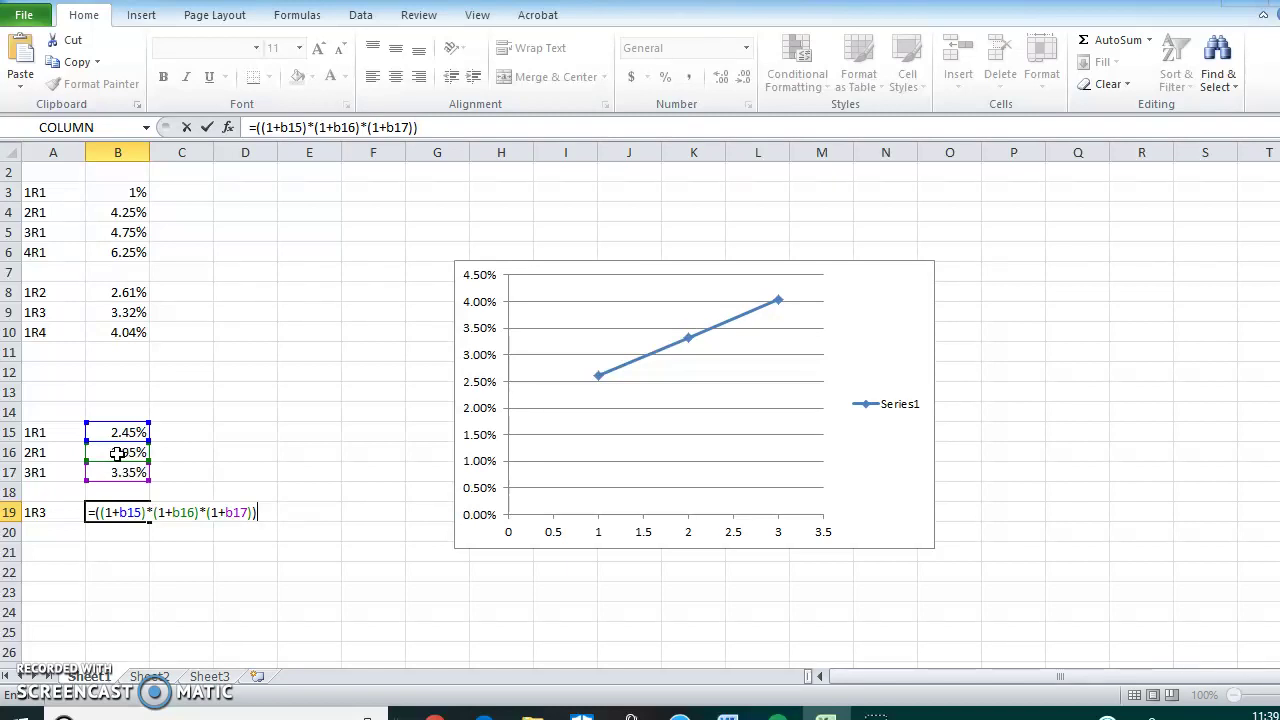
{"action": "type", "text": "^(1/3)"}
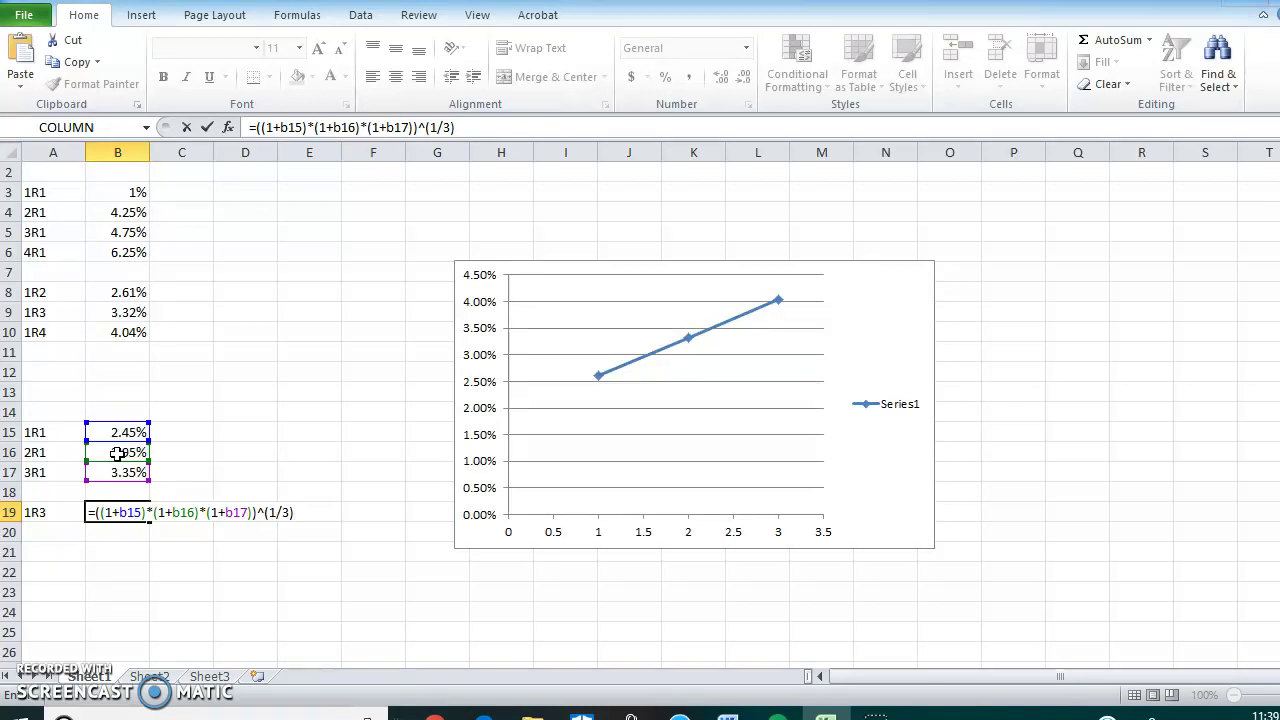
{"action": "type", "text": "-1"}
{"action": "key", "text": "Return"}
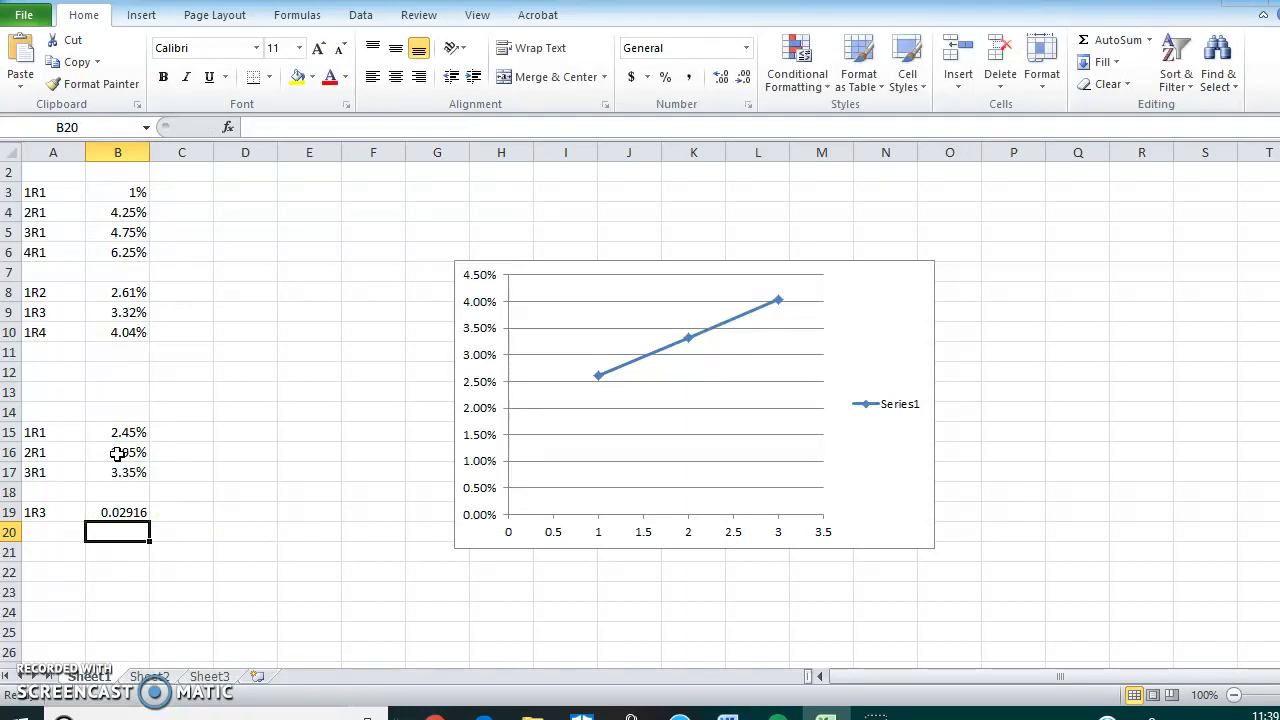
- Format the three-year rate in B19 as a percentage with two decimal places
{"action": "left_click", "coordinate": [102, 435]}
{"action": "left_click", "coordinate": [74, 428]}
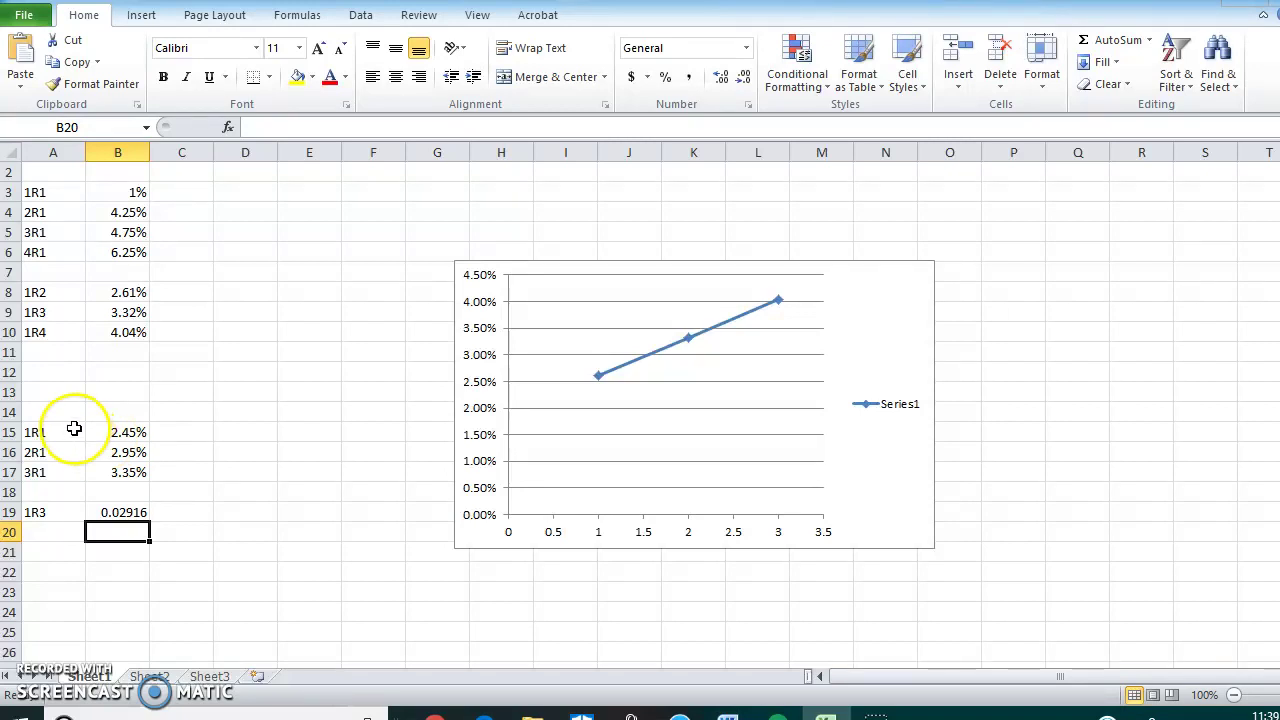
{"action": "left_click", "coordinate": [117, 514]}
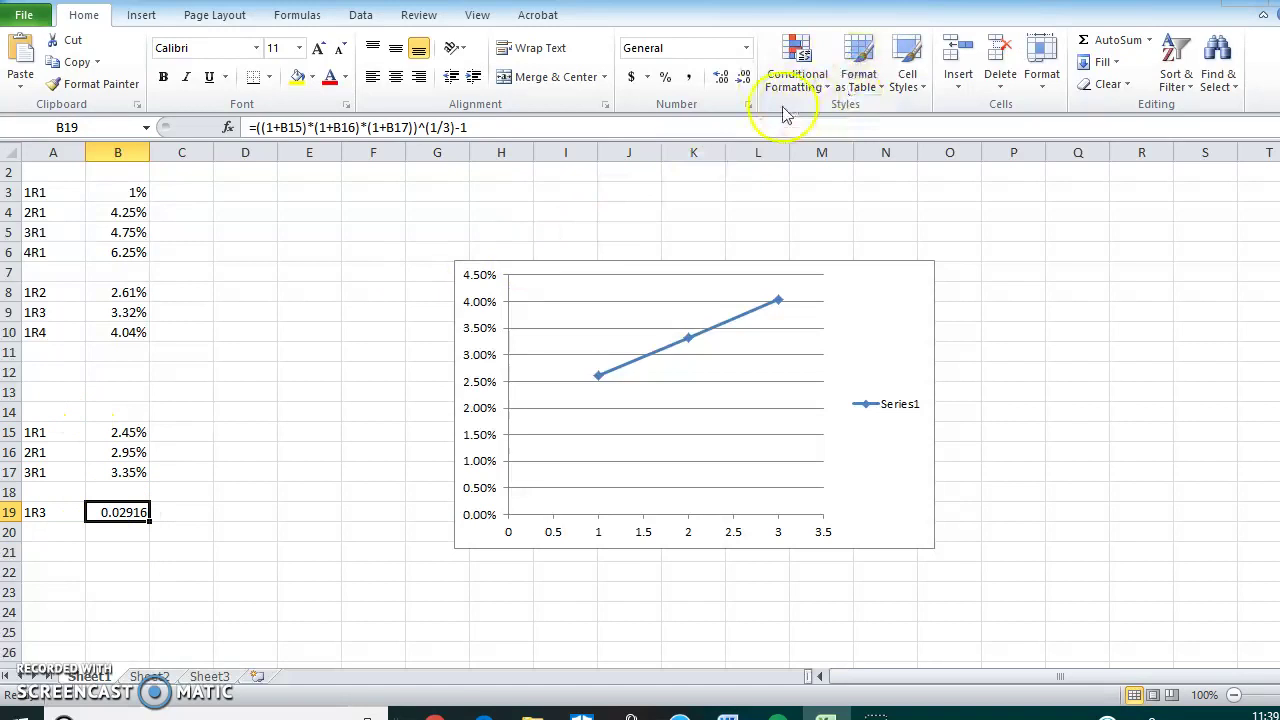
{"action": "left_click", "coordinate": [665, 78]}
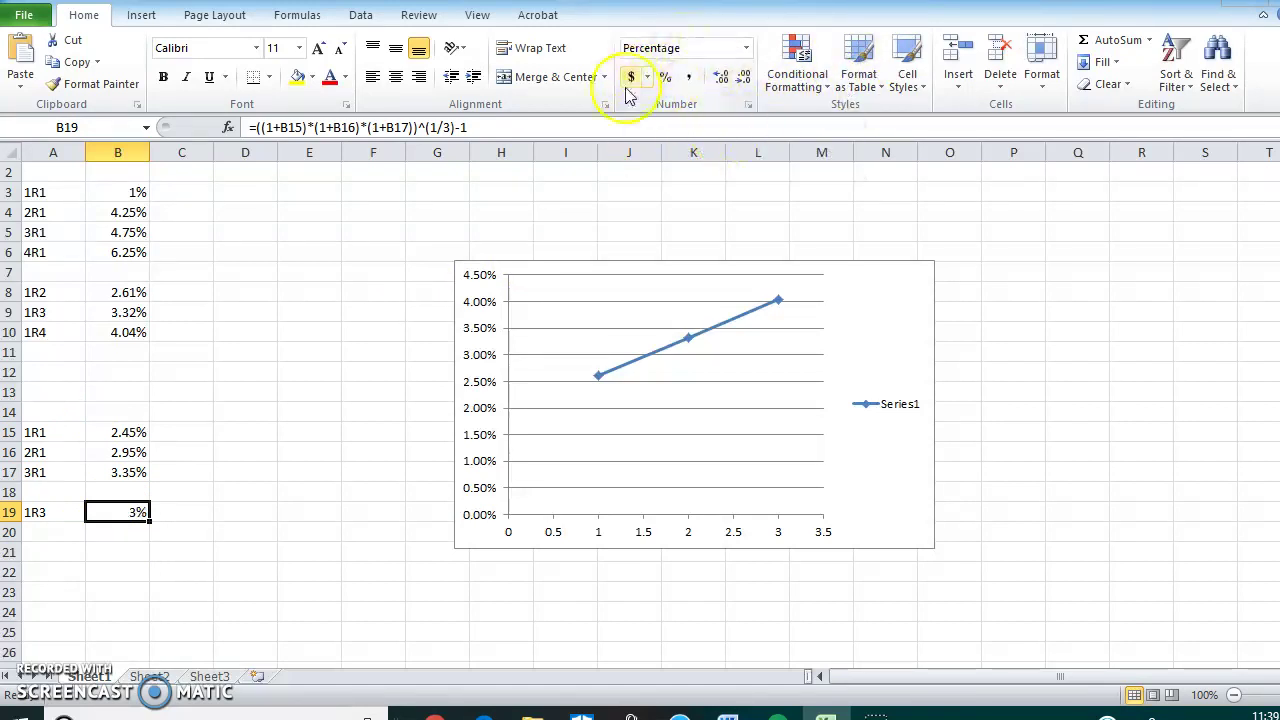
{"action": "left_click", "coordinate": [721, 80]}
{"action": "left_click", "coordinate": [720, 80]}
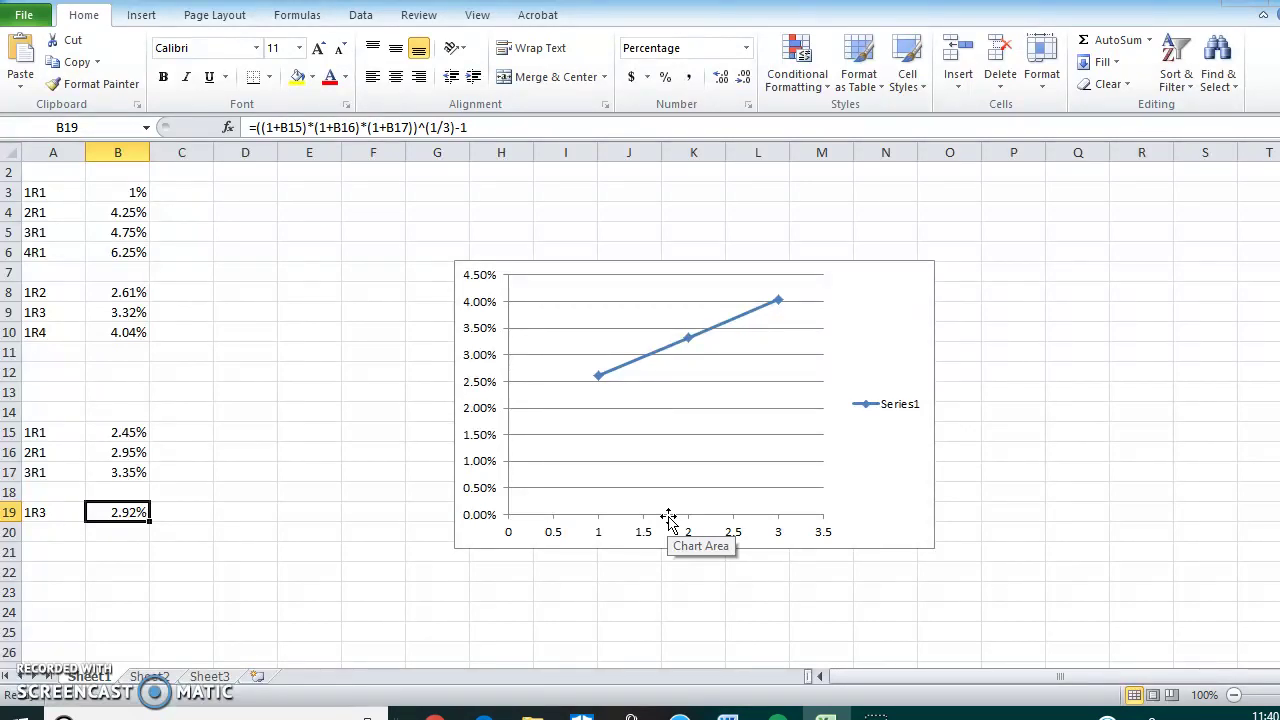
- Start a third problem in row 22 with the label 1R1 in A22 and the rate 3.75% in B22
{"action": "left_click", "coordinate": [72, 572]}
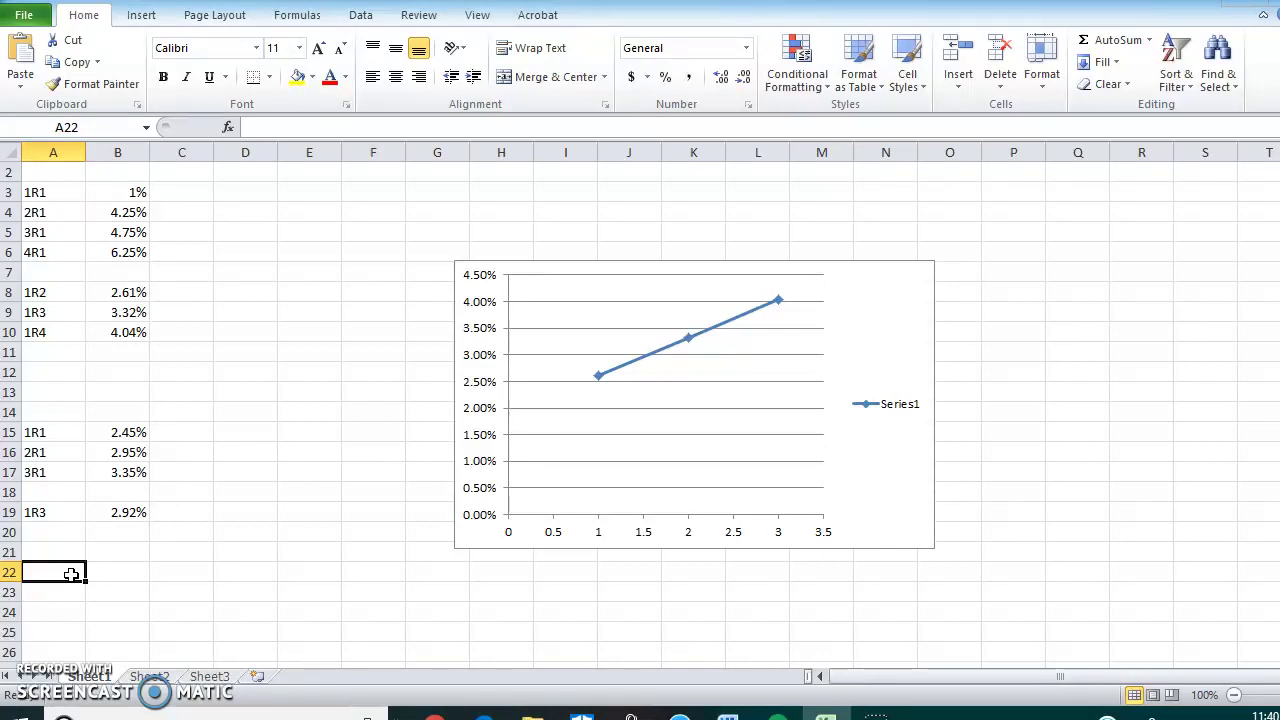
{"action": "type", "text": "1/41"}
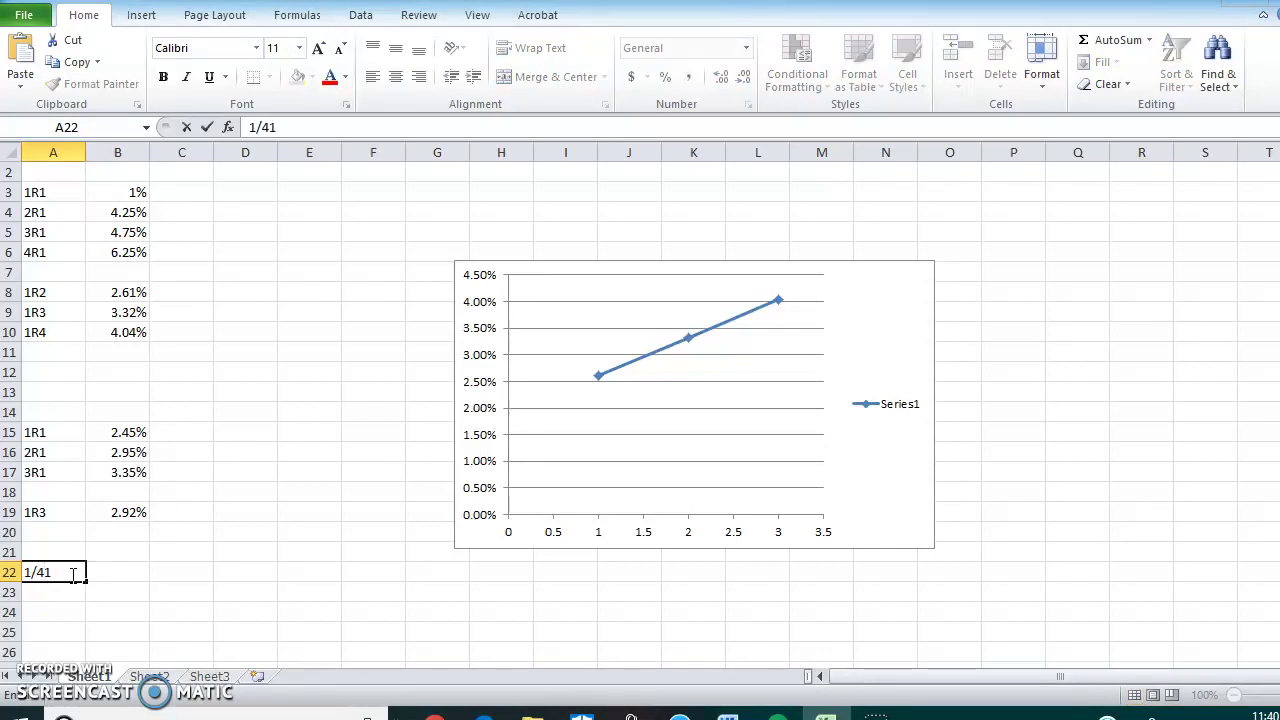
{"action": "key", "text": "BackSpace"}
{"action": "key", "text": "BackSpace"}
{"action": "key", "text": "BackSpace"}
{"action": "type", "text": "3"}
{"action": "key", "text": "BackSpace"}
{"action": "type", "text": "R1"}
{"action": "key", "text": "Tab"}
{"action": "type", "text": "3.7"}
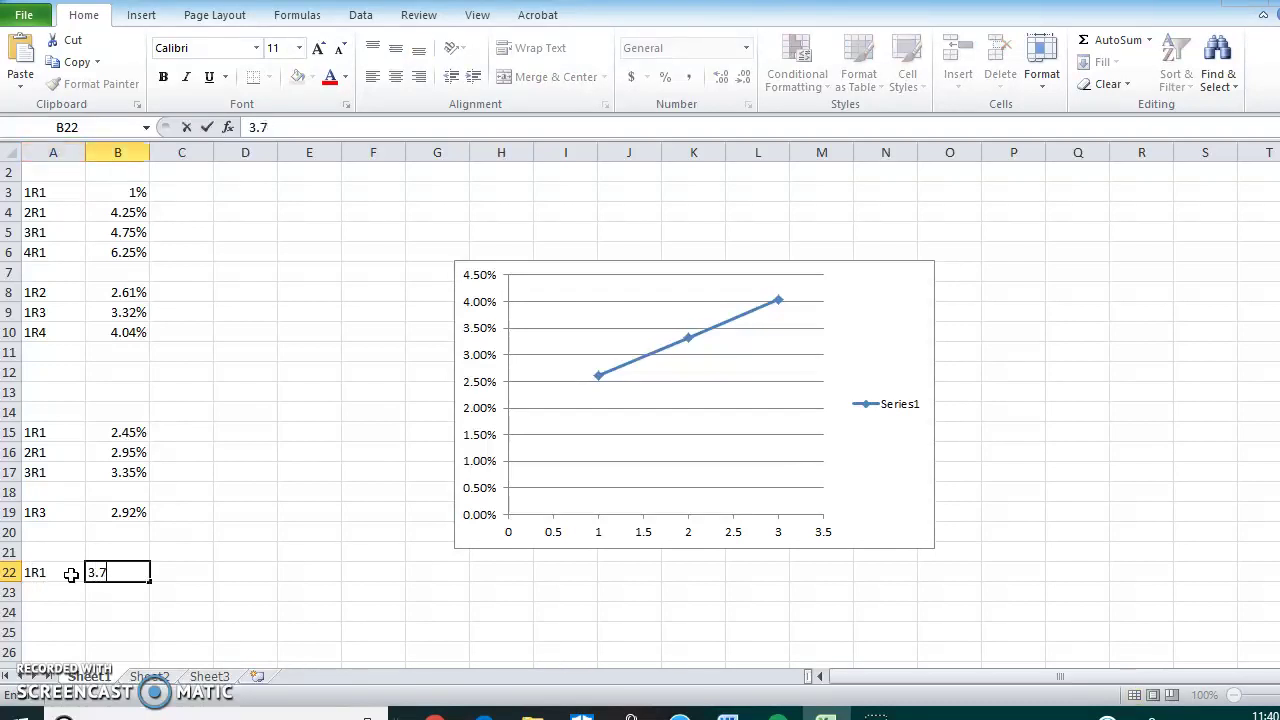
{"action": "type", "text": "5%"}
{"action": "key", "text": "Down"}
- Enter the label 2R1 in A23 and its rate 3.95% in B23
{"action": "key", "text": "Left"}
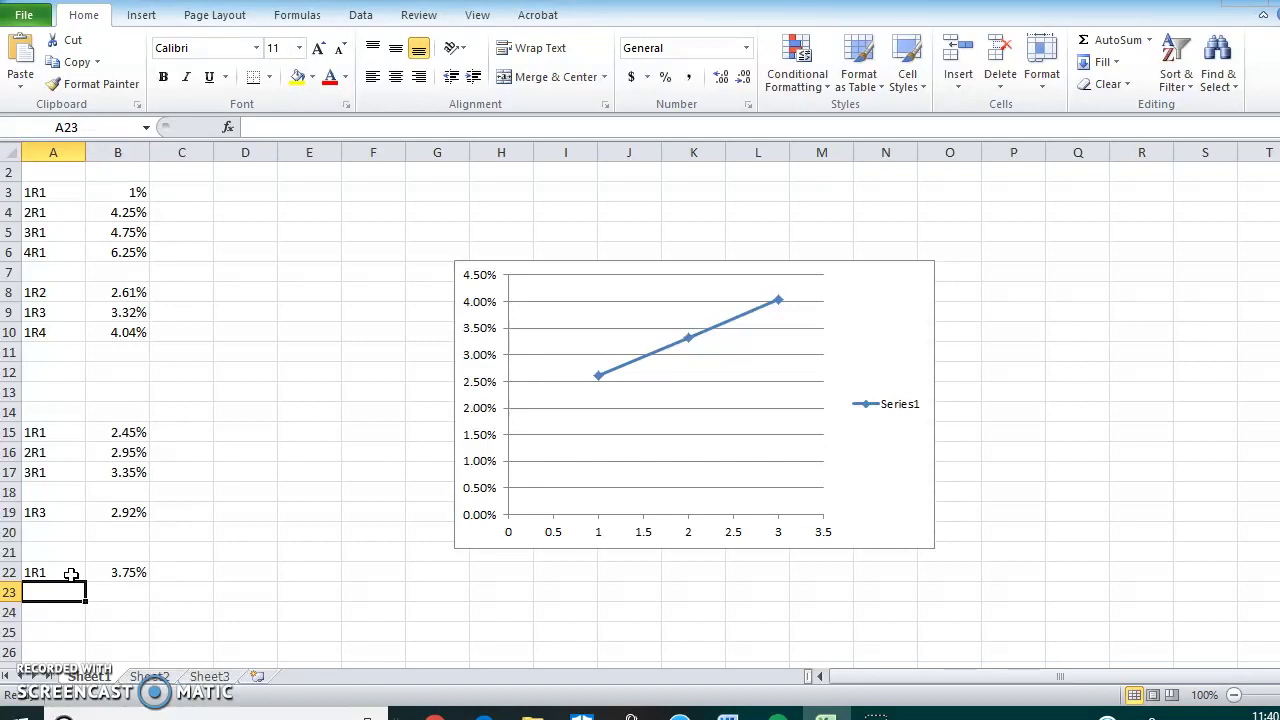
{"action": "type", "text": "2"}
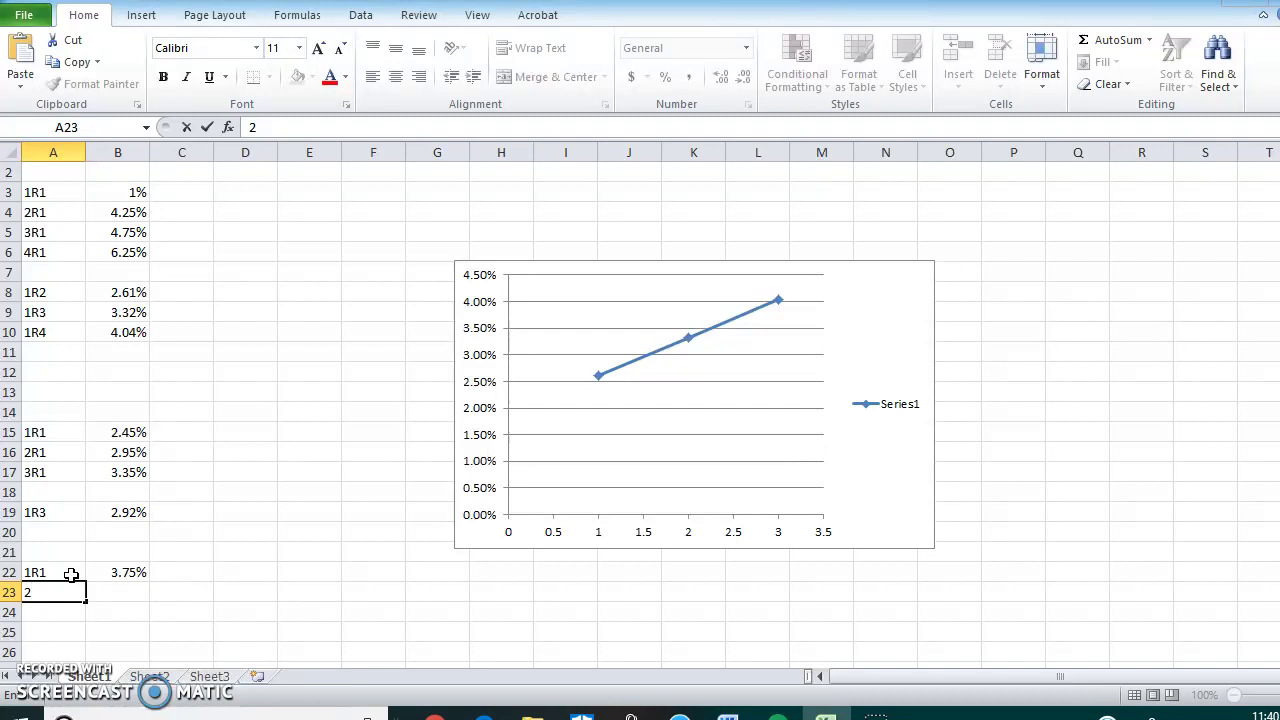
{"action": "type", "text": "R1"}
{"action": "key", "text": "Tab"}
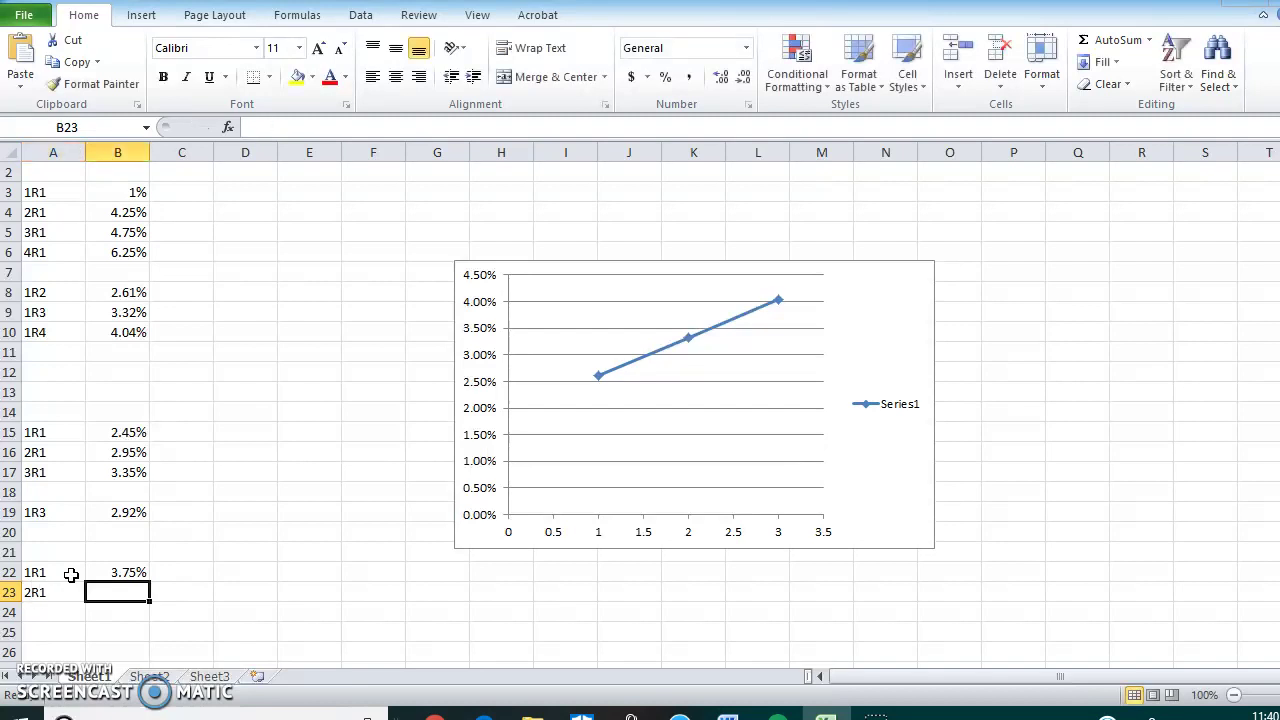
{"action": "type", "text": "3.95"}
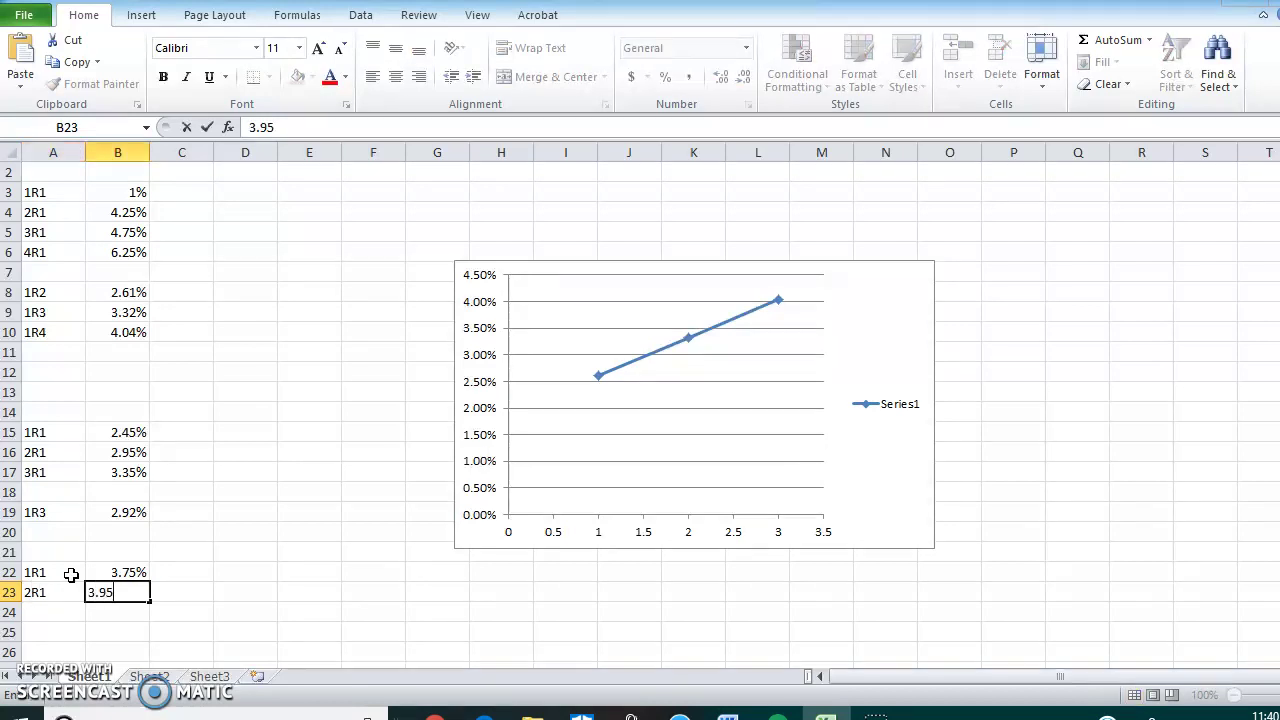
{"action": "type", "text": "%"}
{"action": "key", "text": "Return"}
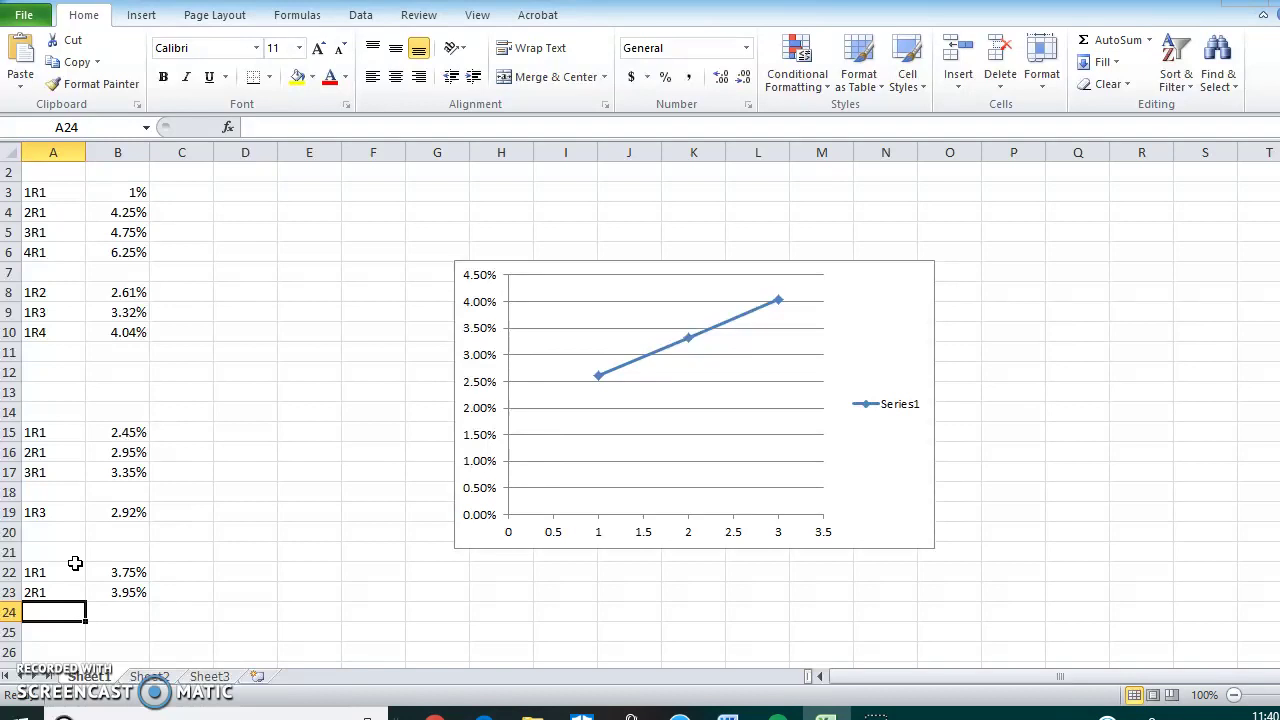
- Enter the label P in A24 and the value 8% in B24
{"action": "key", "text": "Down"}
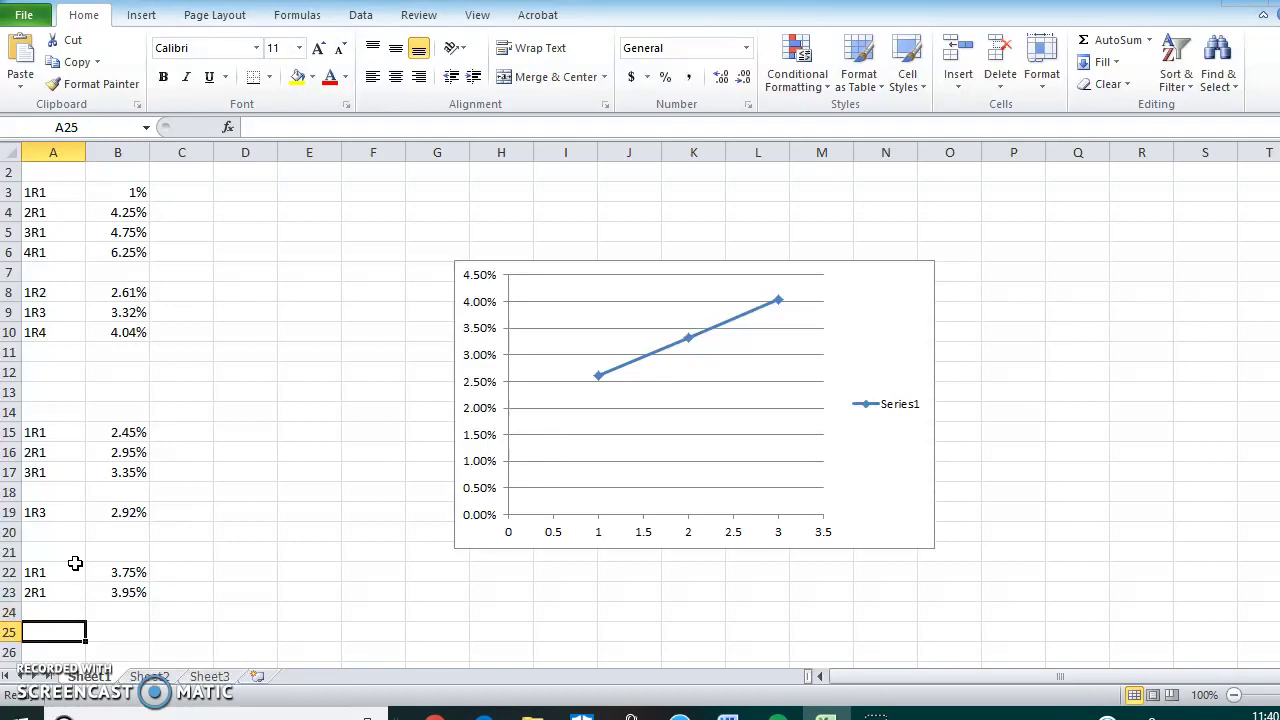
{"action": "key", "text": "Up"}
{"action": "type", "text": "P"}
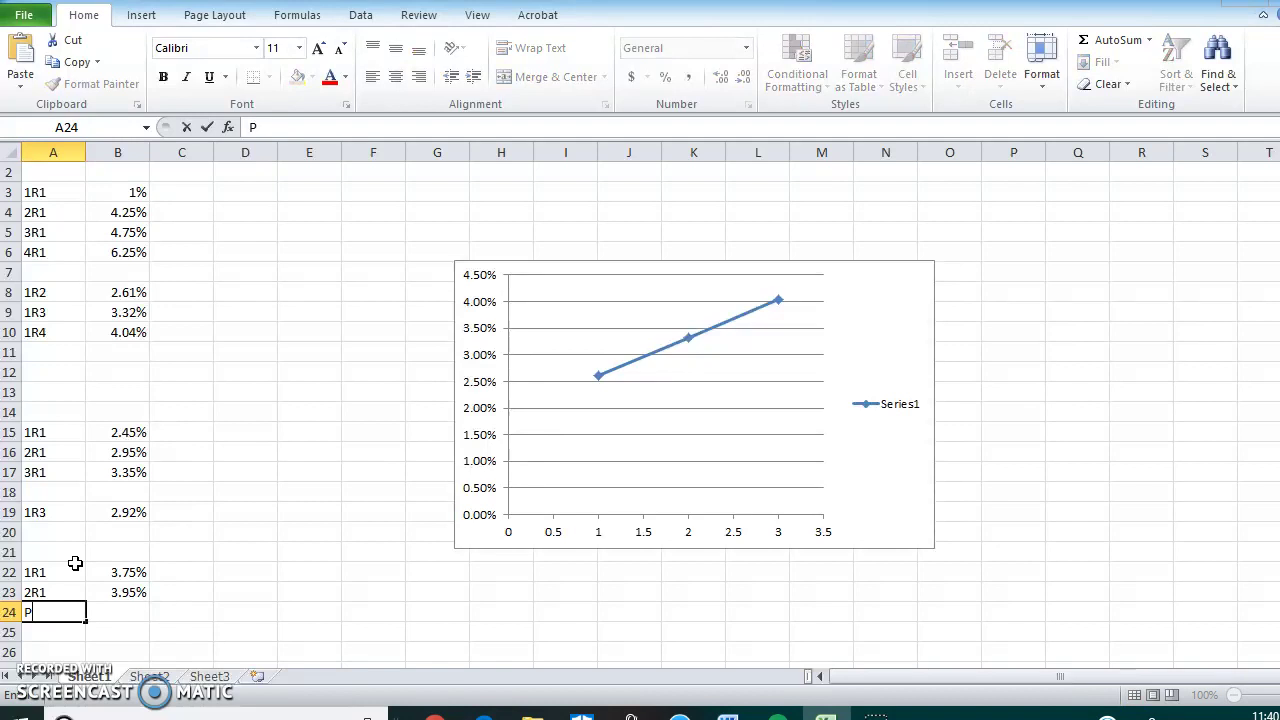
{"action": "key", "text": "Tab"}
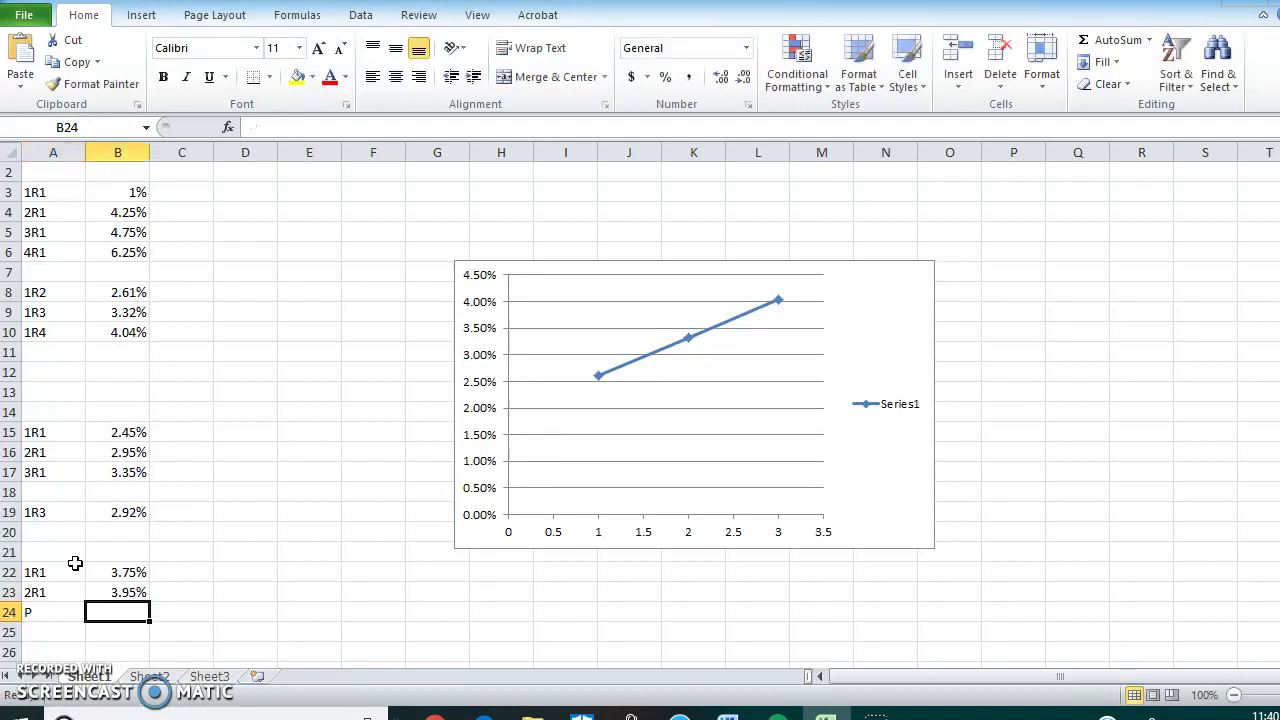
{"action": "type", "text": "8%"}
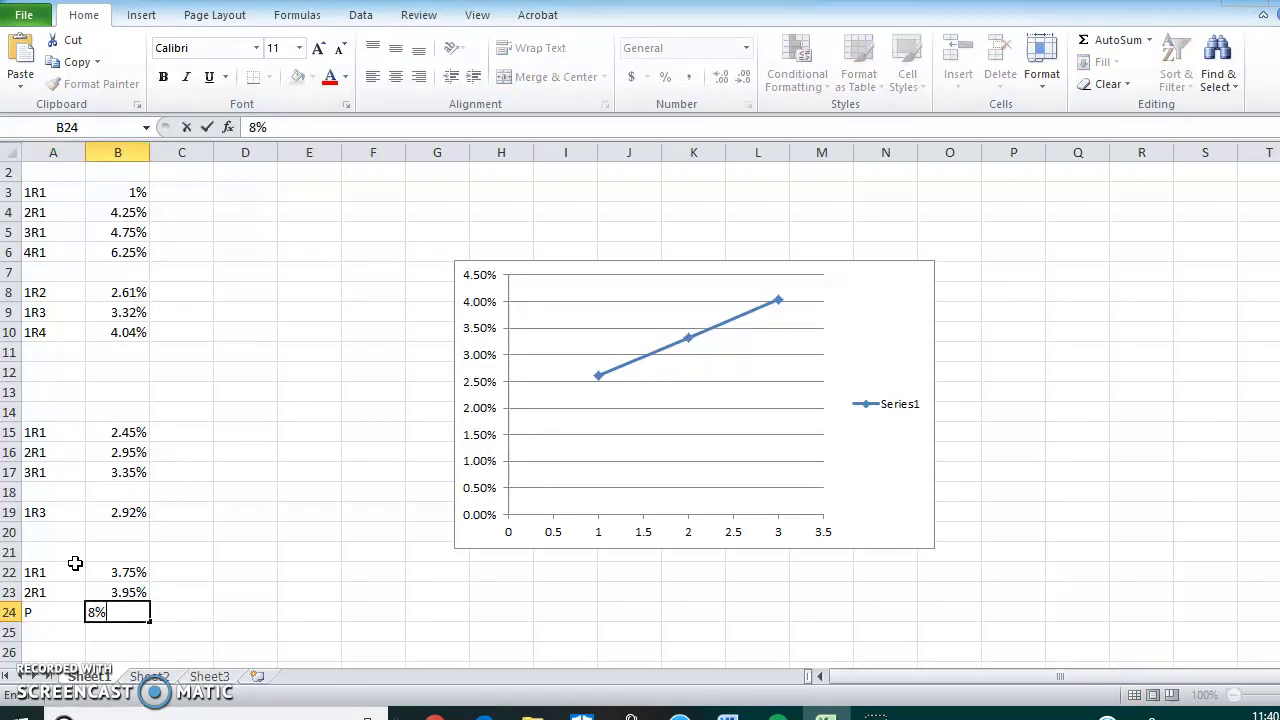